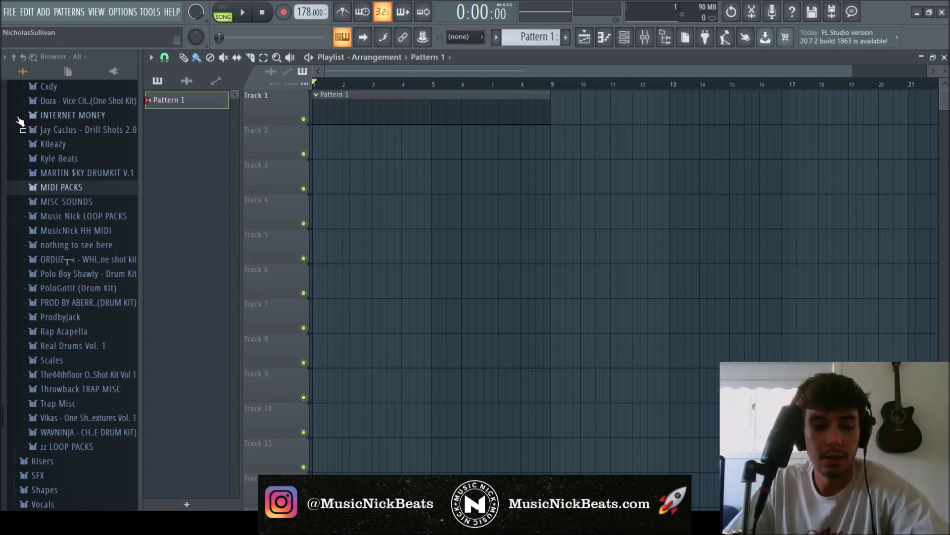
Open the Addictive Keys piano roll and transpose the one-bar A4 note up one octave.
key(F6)
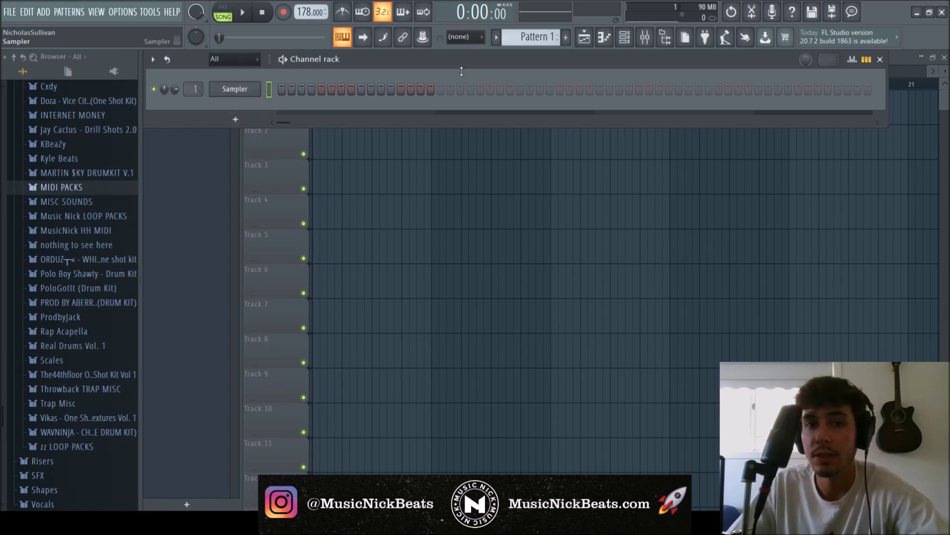
key(F7)
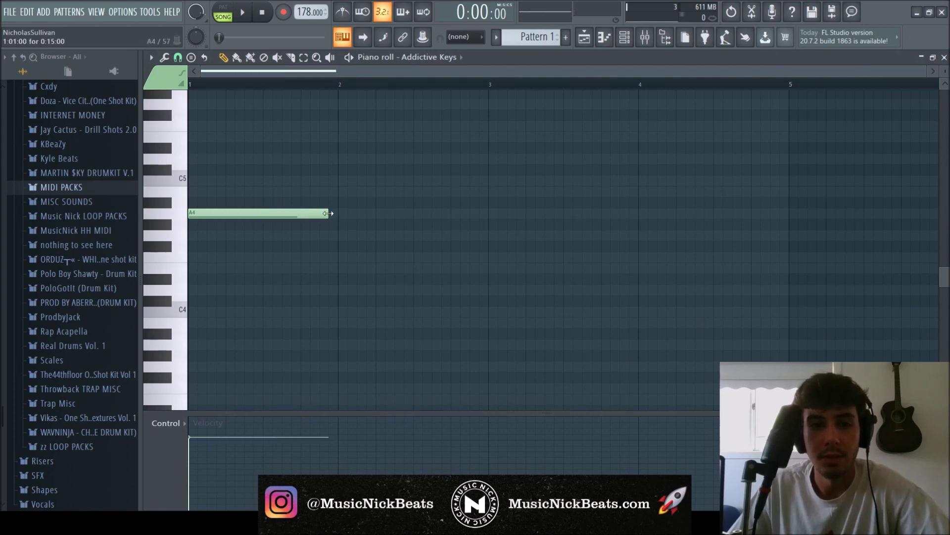
scroll(335, 226, up, 4)
key(ctrl+Up)
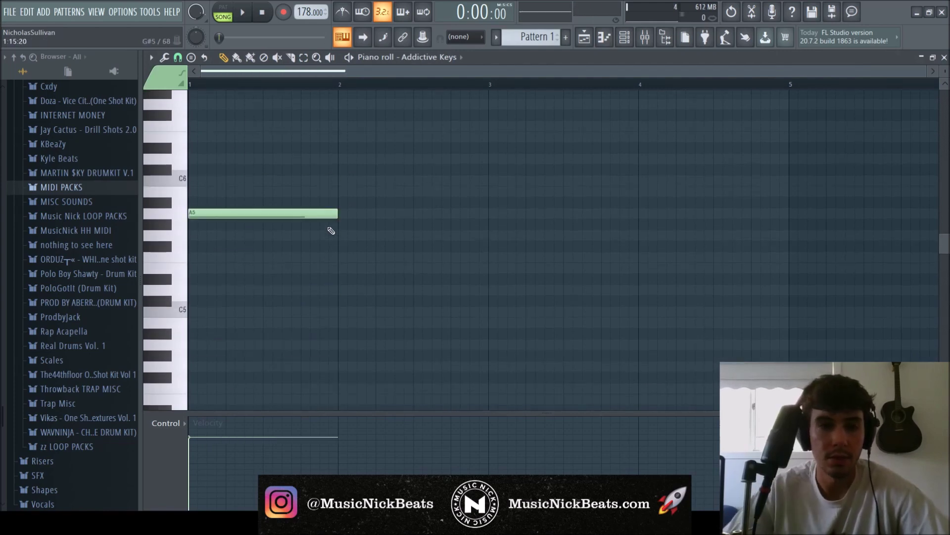
Add C6 and E6 above the A5 note to form a one-bar chord in bar 1, and play it.
drag(252, 181, 214, 181)
click(214, 136)
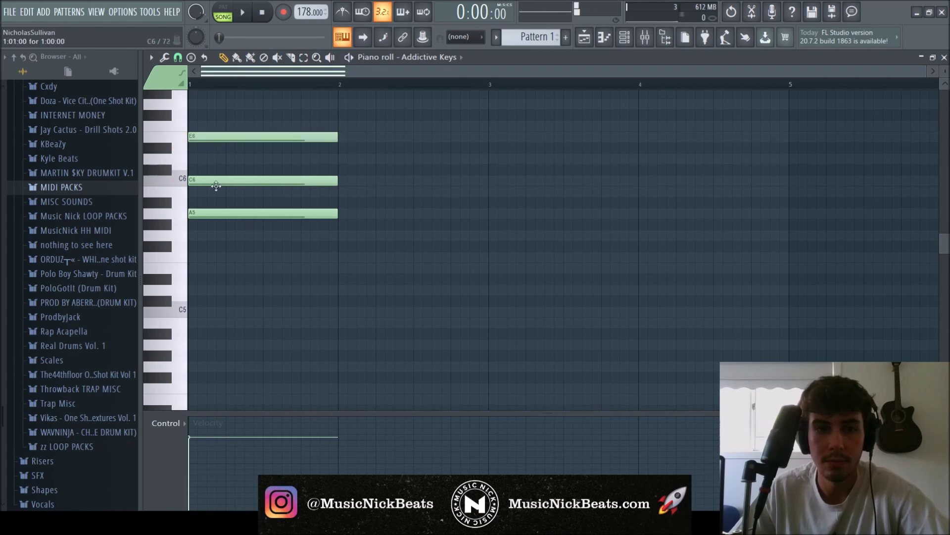
key(space)
key(space)
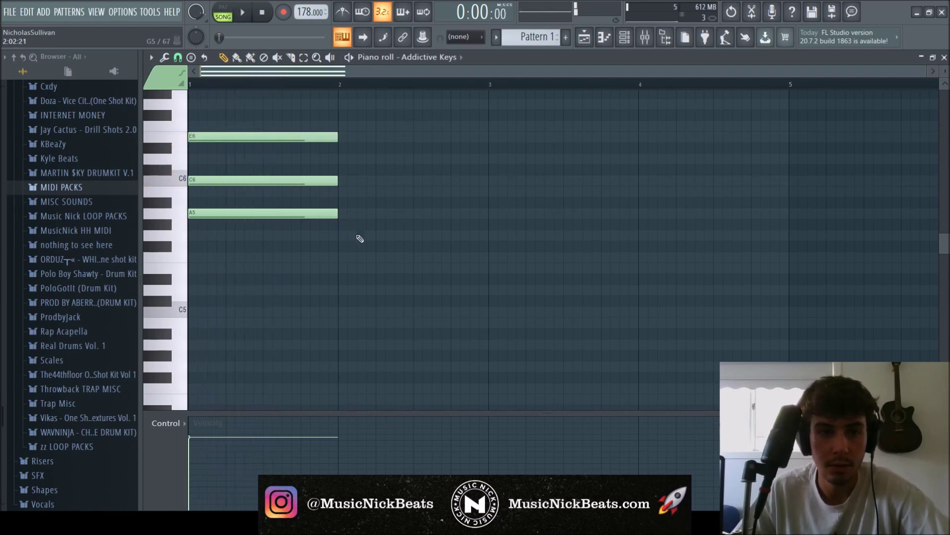
Shorten all three notes of the opening chord to 6 steps and play it back.
key(ctrl+a)
drag(335, 142, 244, 143)
key(space)
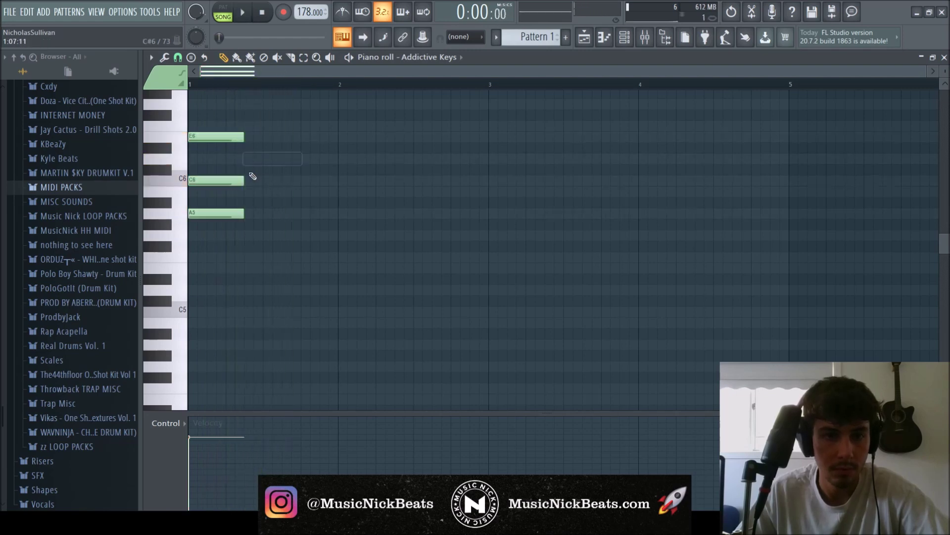
key(space)
Add a second 6-step chord of G5, B5 and D6 halfway through bar 1, checking it with playback.
click(262, 145)
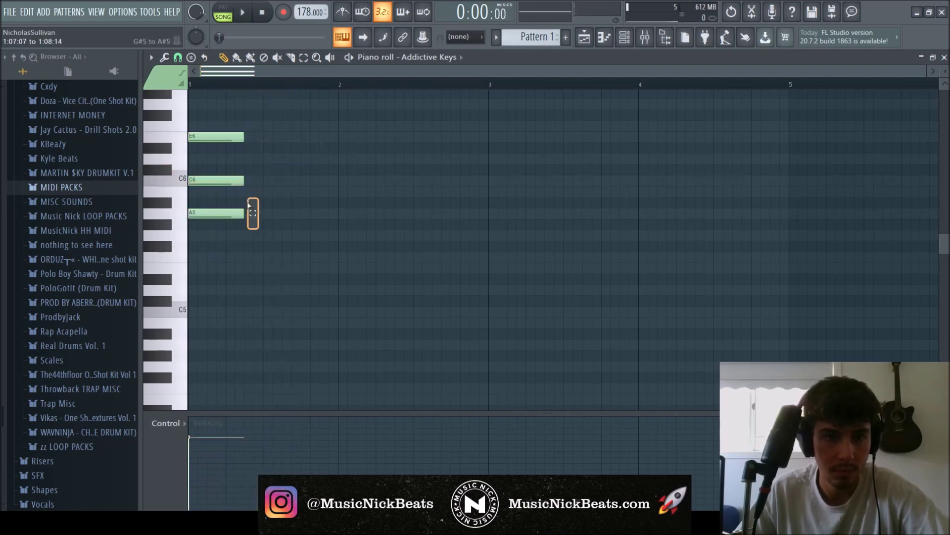
drag(249, 204, 197, 94)
key(space)
key(space)
click(264, 180)
key(space)
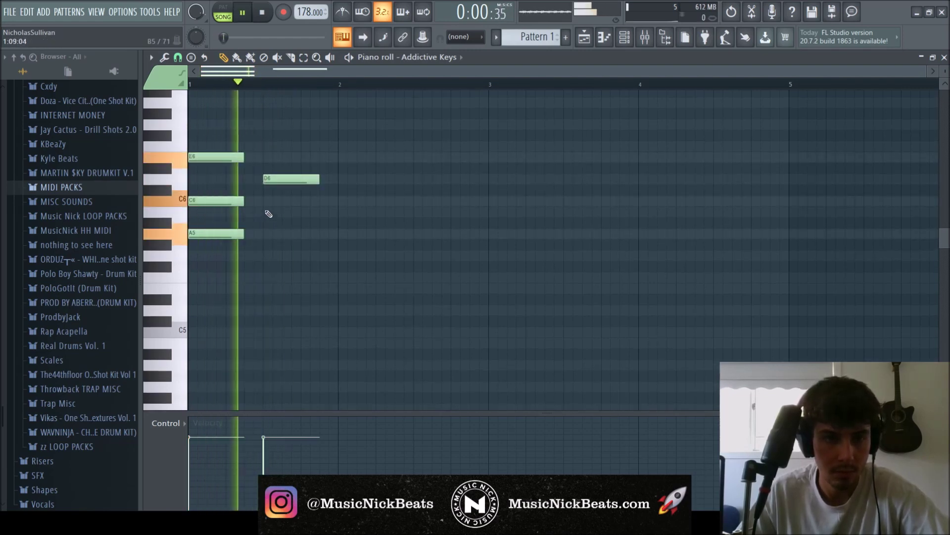
click(267, 212)
key(space)
key(space)
click(269, 256)
key(space)
Add an F5, A5 and C6 chord at bar 2, lengthen it to one full bar, and audition it.
click(338, 277)
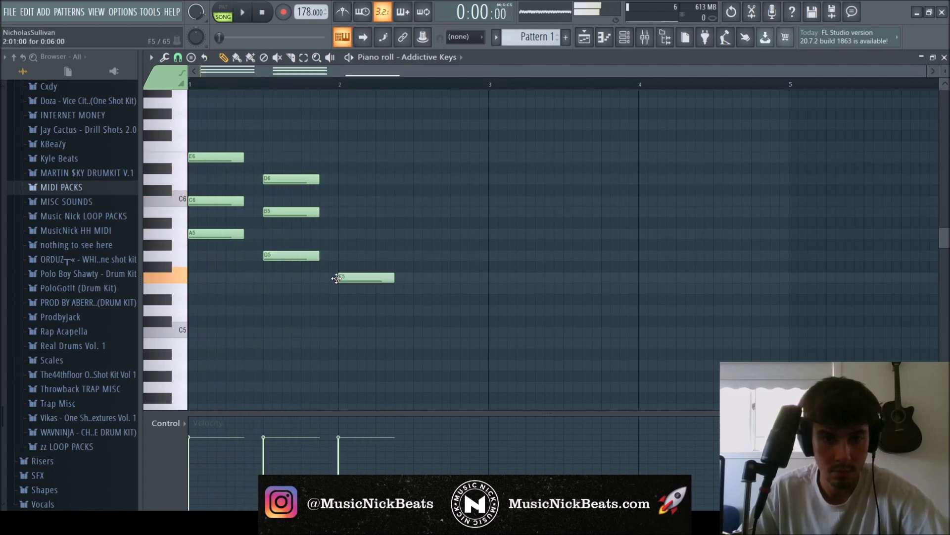
key(space)
click(340, 233)
click(342, 200)
key(space)
drag(384, 292, 489, 208)
key(space)
key(space)
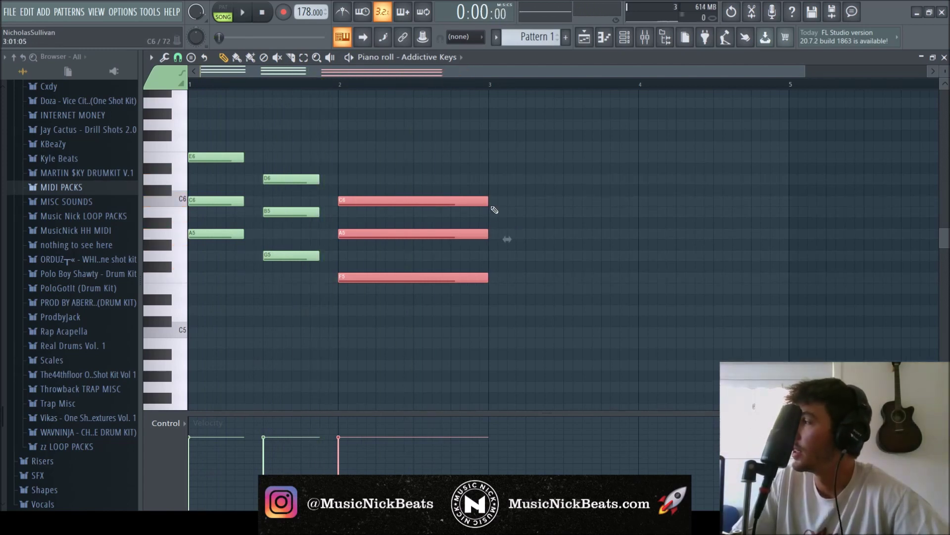
Play the three chords and extend the F5, A5 and C6 chord to one and a half bars.
scroll(494, 222, down, 1)
key(space)
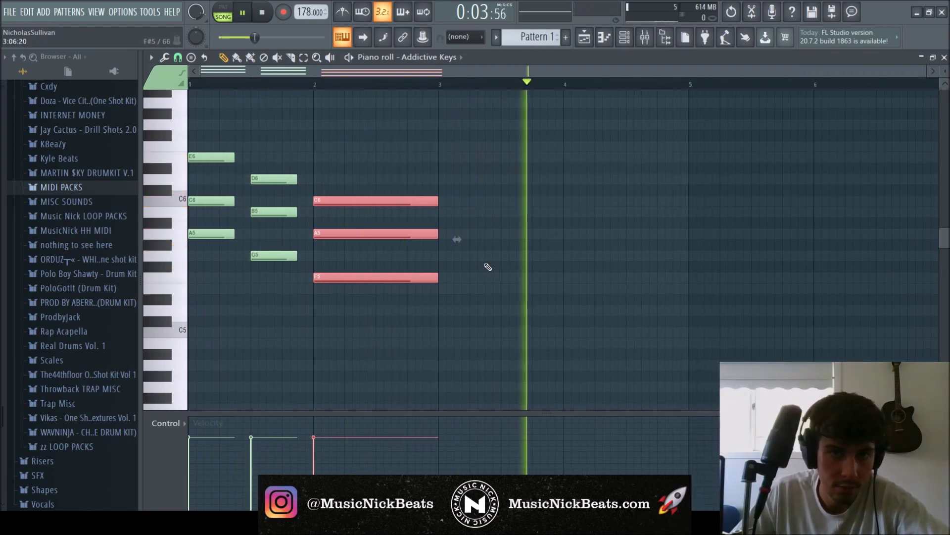
key(space)
drag(457, 239, 519, 239)
Add half-bar F and G chords in bar 4, then repeat the four-bar progression across bars 5 to 8 and audition it.
drag(321, 201, 570, 209)
key(space)
key(space)
drag(750, 202, 612, 214)
drag(293, 291, 637, 178)
key(space)
ctrl+click(662, 153)
key(space)
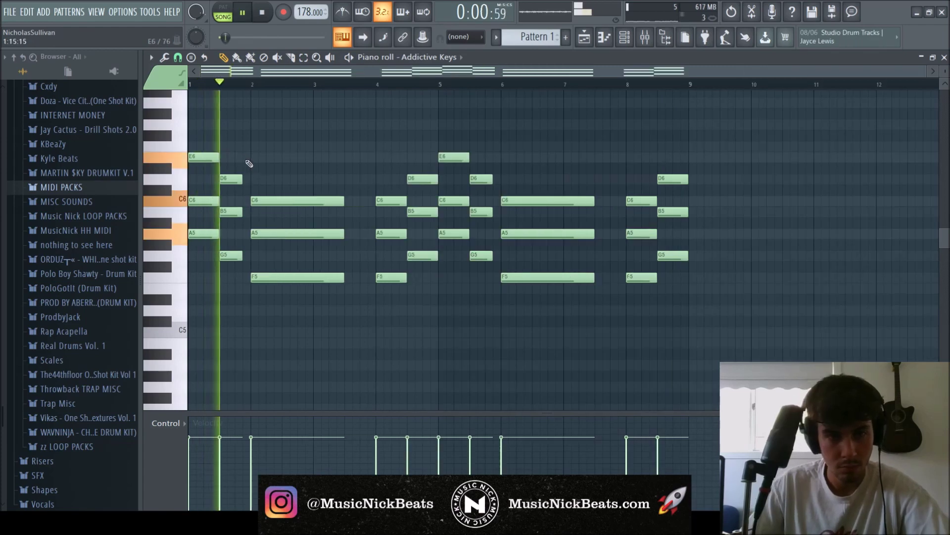
key(space)
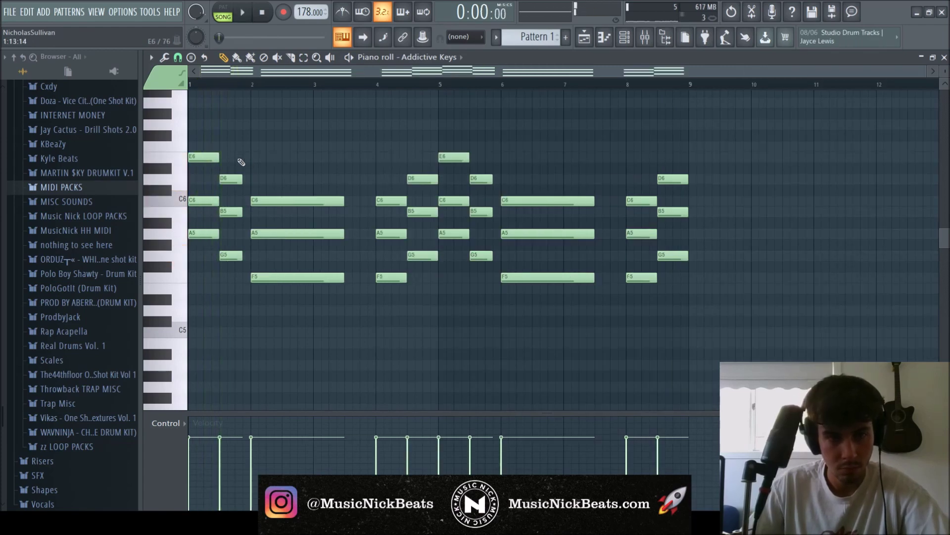
Delete the G chord in bar 1 and lengthen the opening A minor chord to 12 steps.
drag(227, 272, 188, 130)
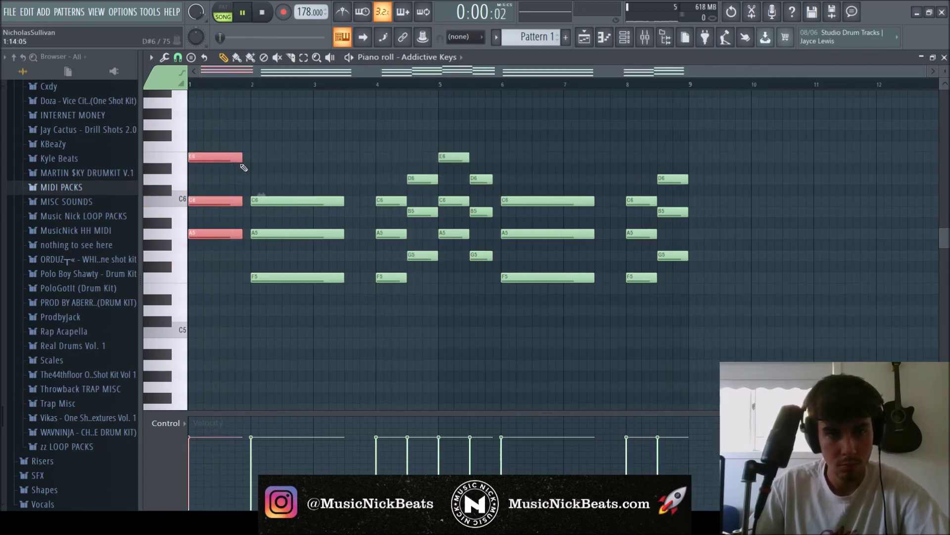
mouse_move(243, 159)
mouse_down()
mouse_move(228, 159)
mouse_move(236, 158)
mouse_up()
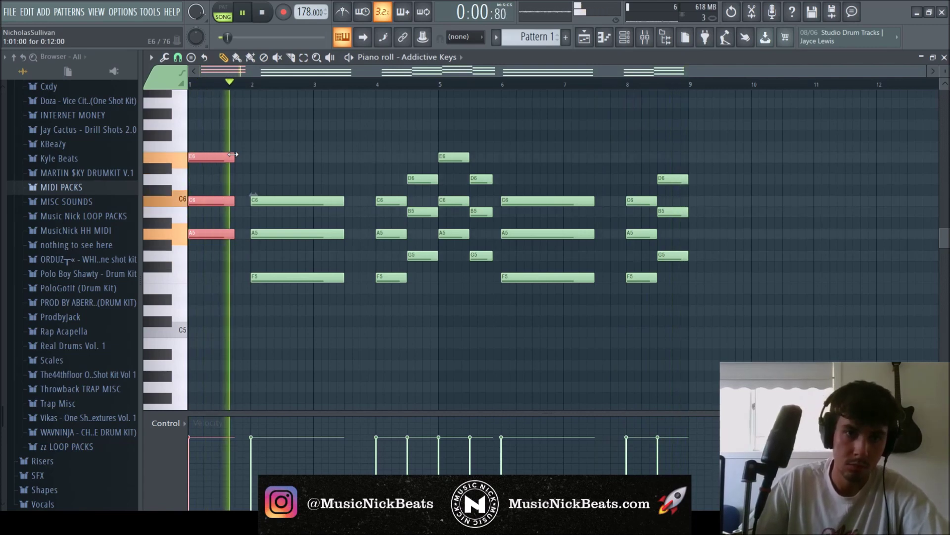
key(space)
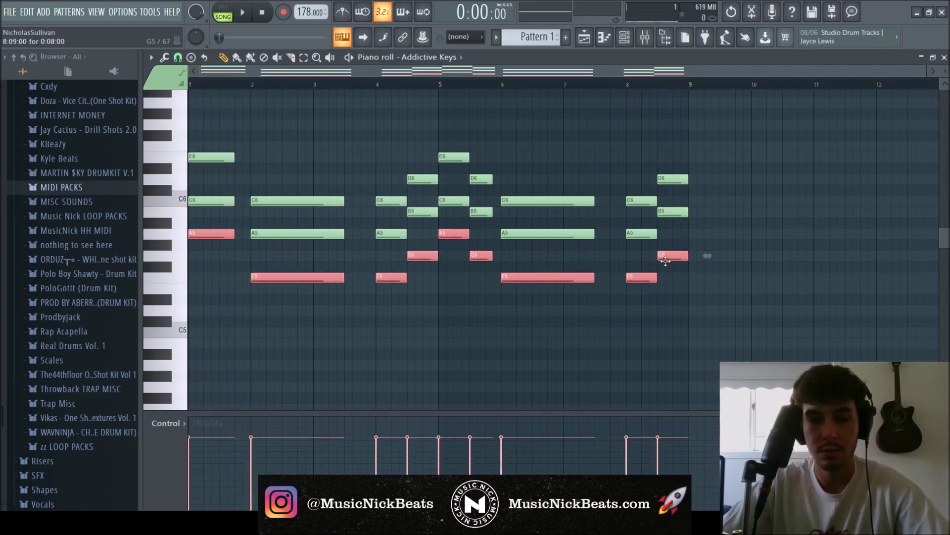
Copy the lowest note of every chord one octave down as a bass line, and play the result.
key(space)
key(space)
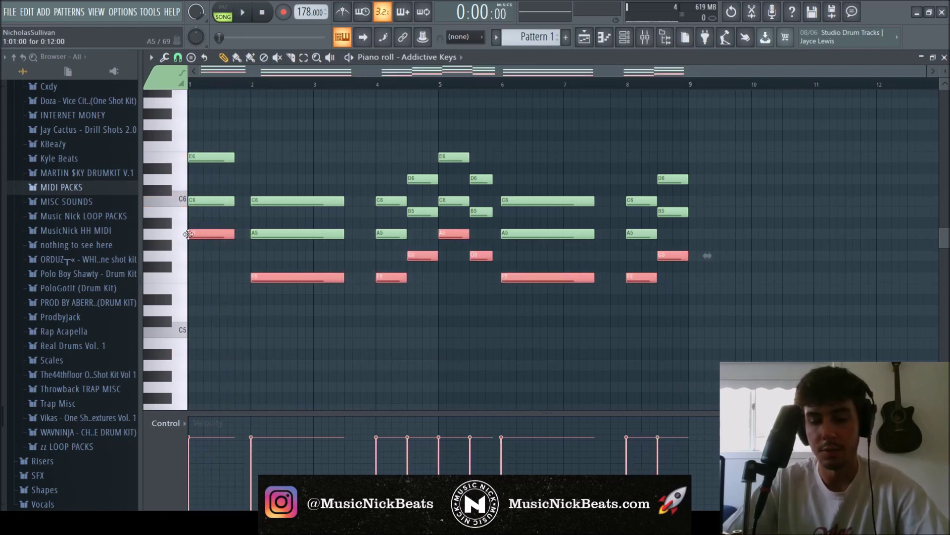
key(ctrl+Down)
key(space)
scroll(323, 159, down, 2)
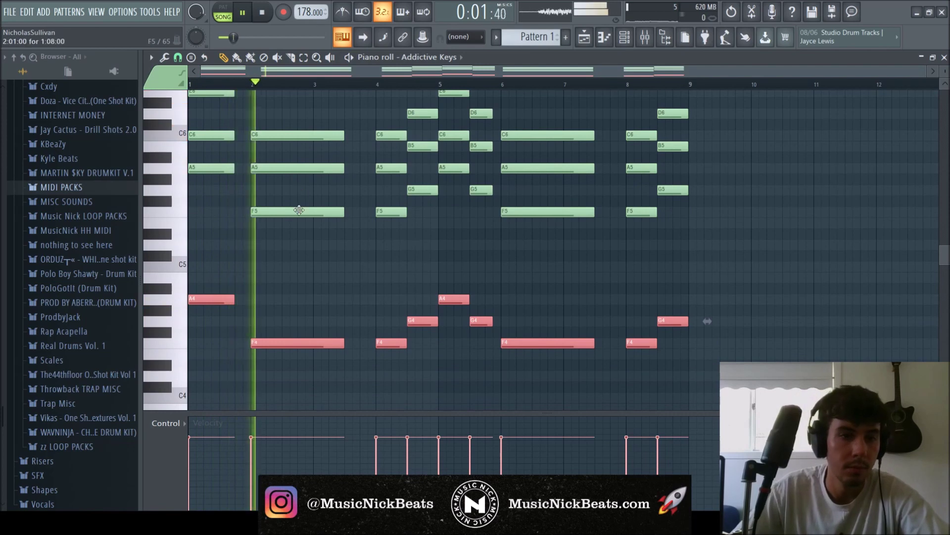
scroll(300, 211, up, 2)
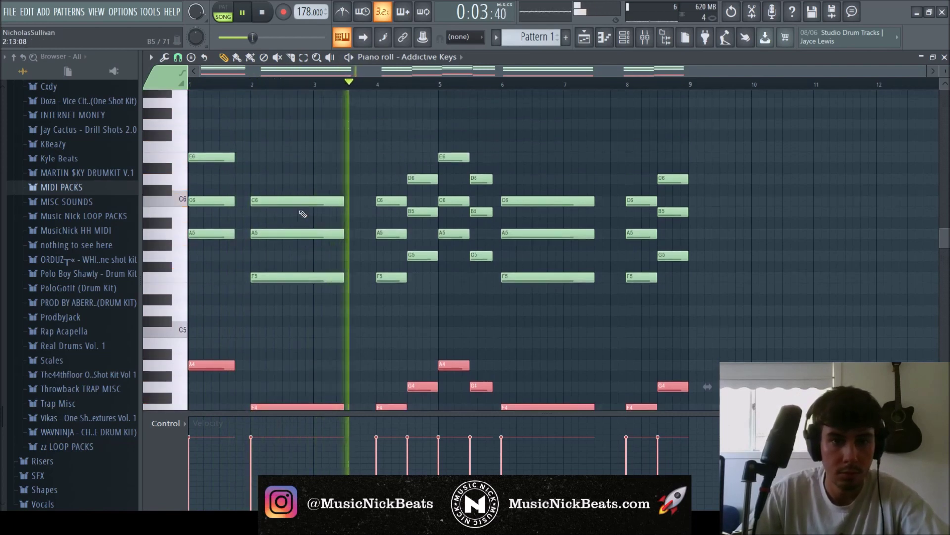
key(space)
Transpose every note in the pattern down two semitones and play the progression.
key(ctrl+a)
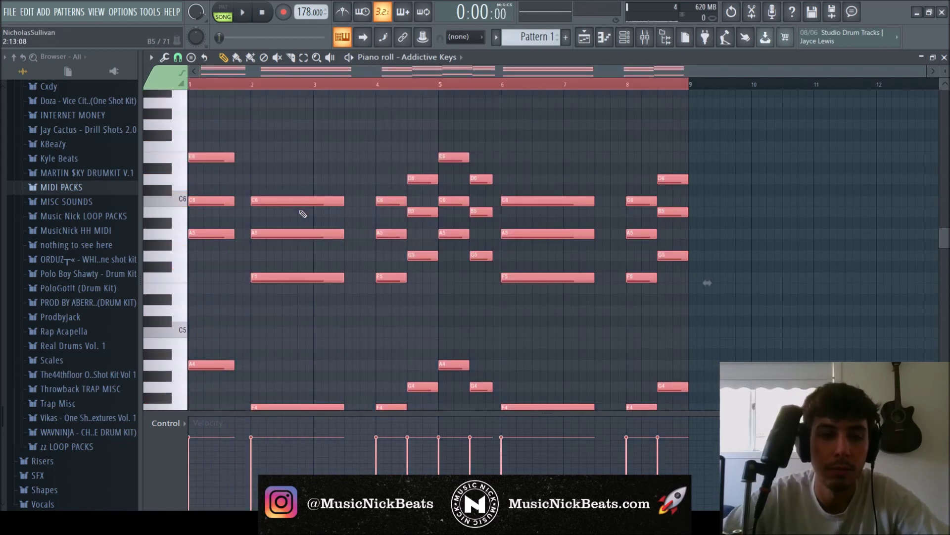
key(Down)
key(Down)
key(Down)
key(Down)
key(space)
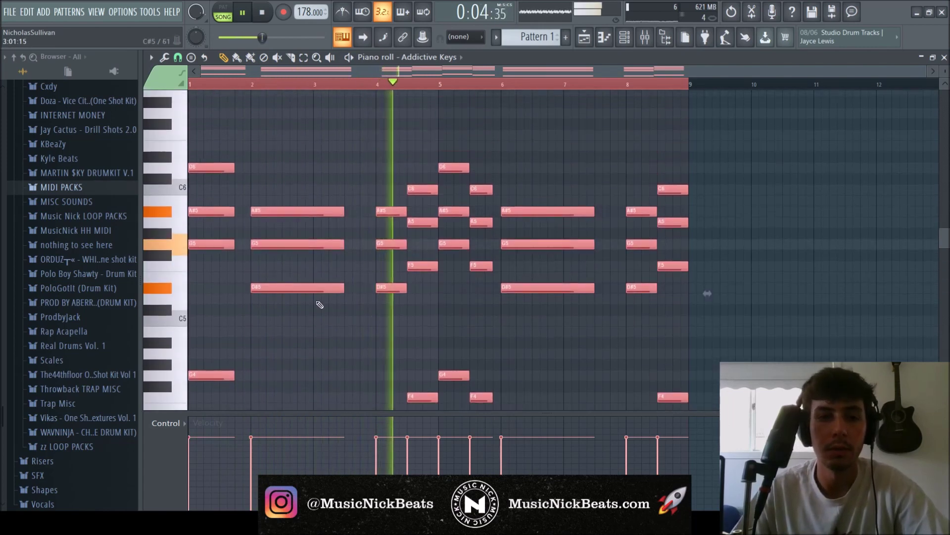
right_click(327, 372)
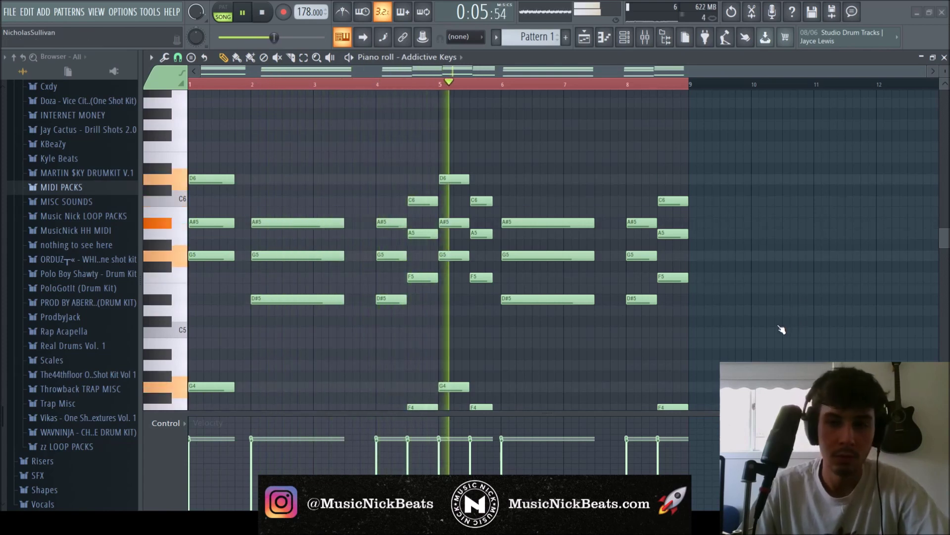
Duplicate the bass notes G4, F4 and D#4 one octave lower, deselect them, and stop playback.
scroll(755, 331, down, 6)
drag(747, 332, 192, 164)
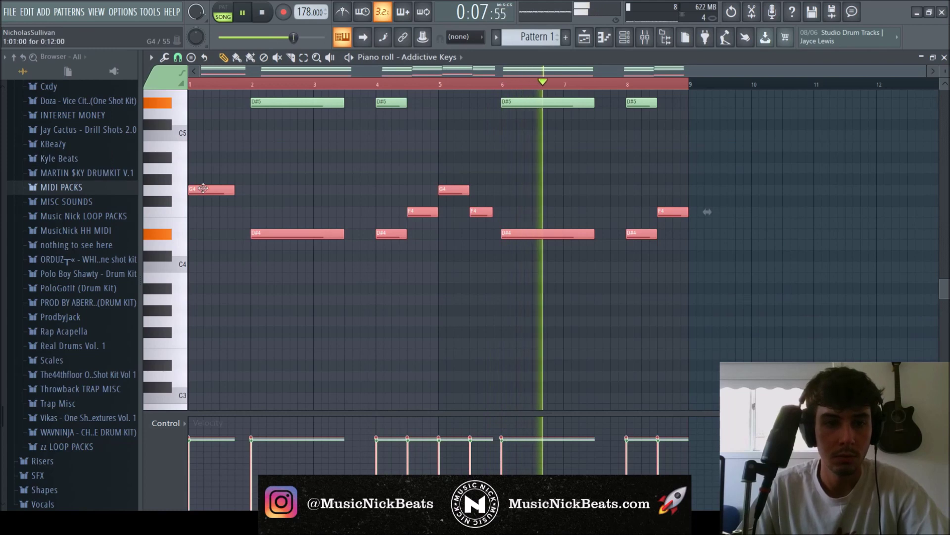
key(ctrl+c)
key(ctrl+v)
key(ctrl+Down)
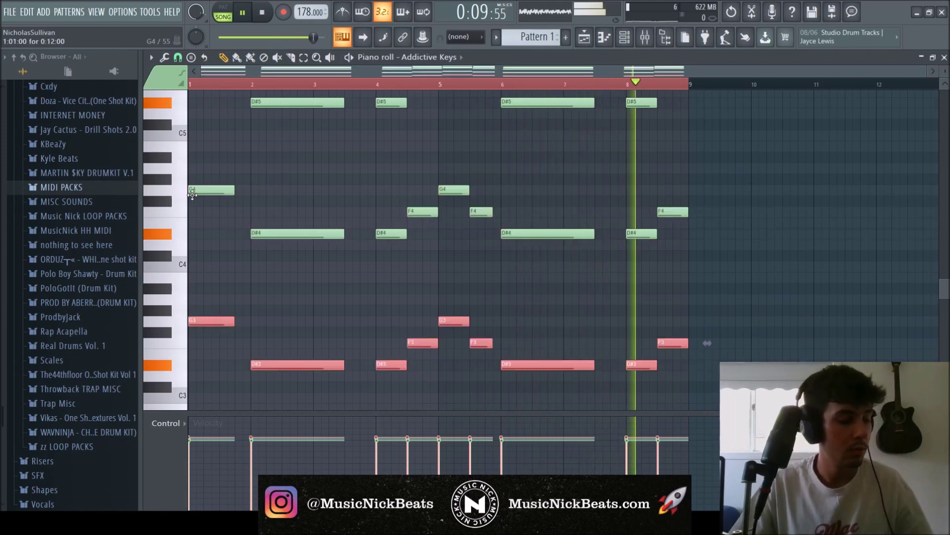
scroll(361, 402, down, 1)
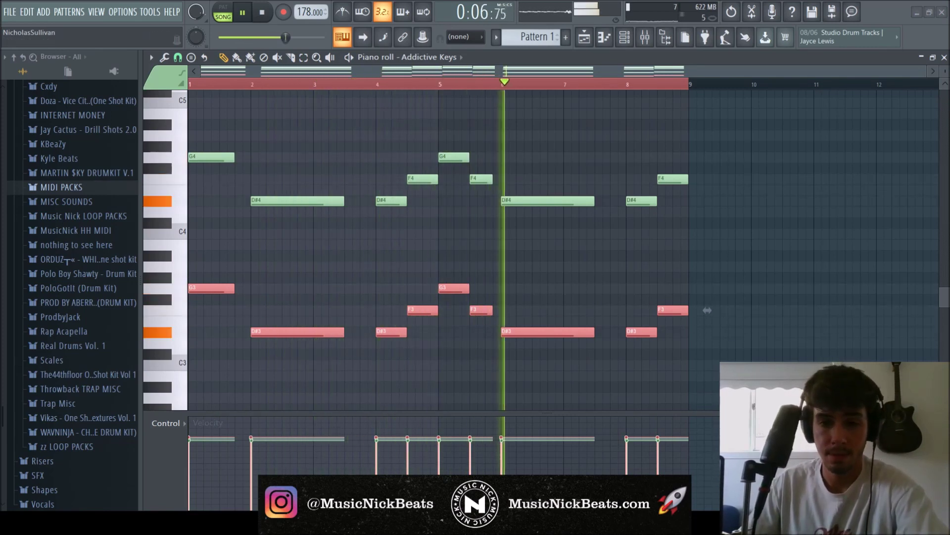
key(ctrl+d)
click(263, 13)
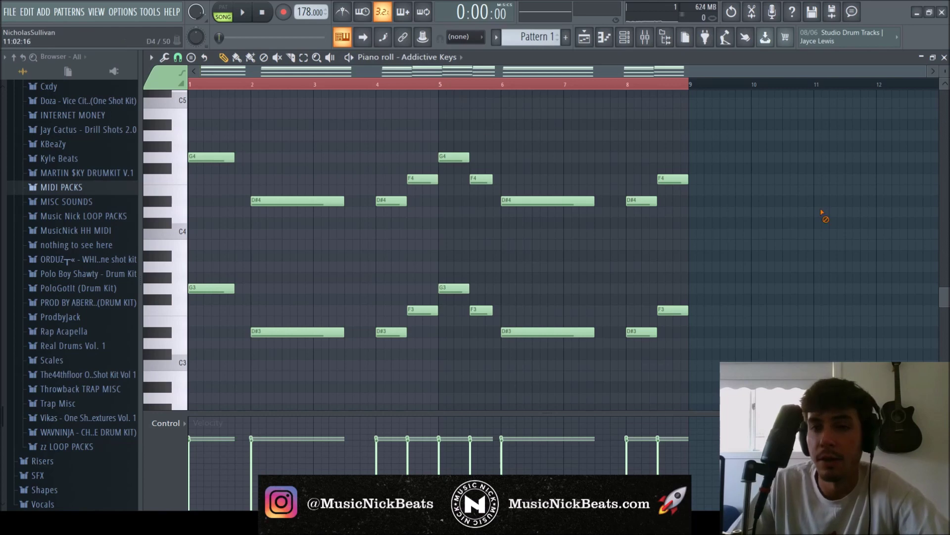
Examine the two bass octaves beneath the upper chords and listen to the full progression.
scroll(371, 237, up, 6)
scroll(262, 237, down, 5)
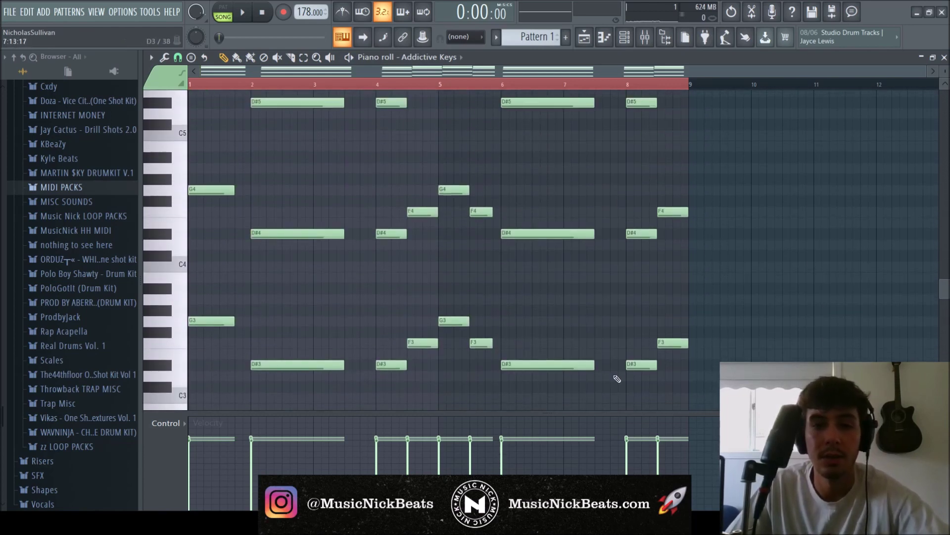
drag(708, 400, 145, 149)
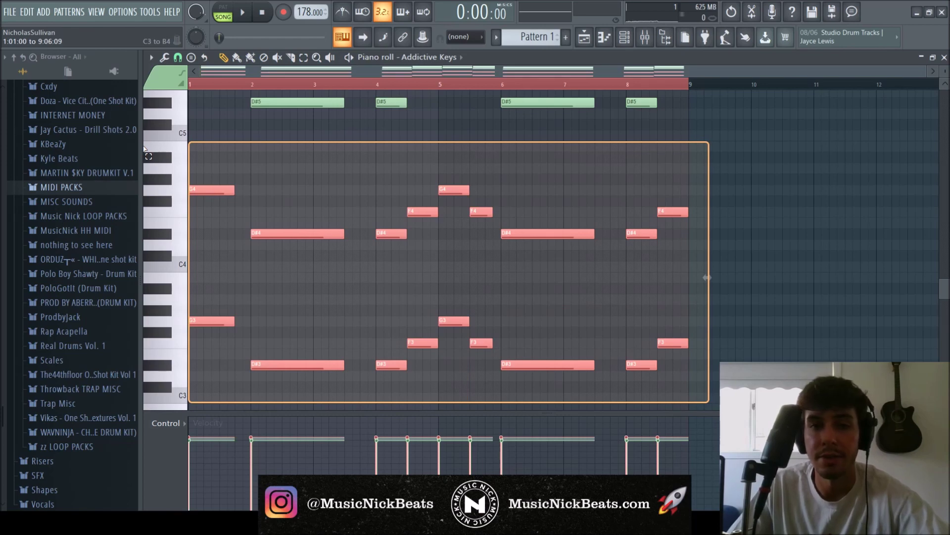
drag(144, 148, 146, 150)
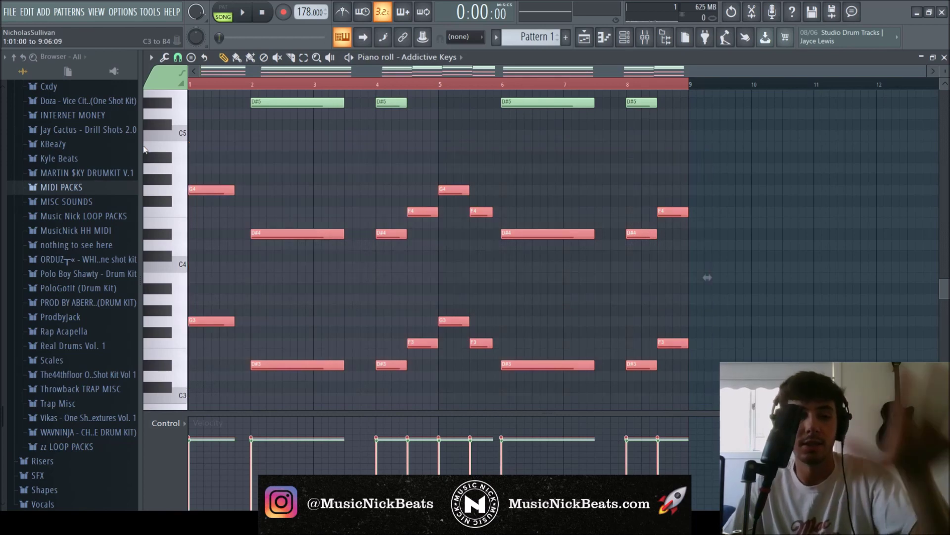
scroll(257, 198, up, 8)
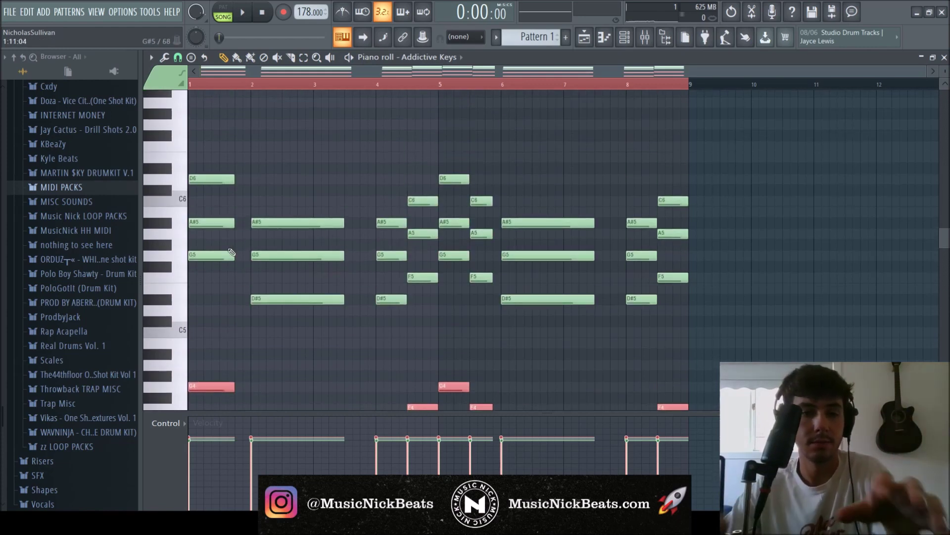
key(space)
scroll(414, 316, down, 2)
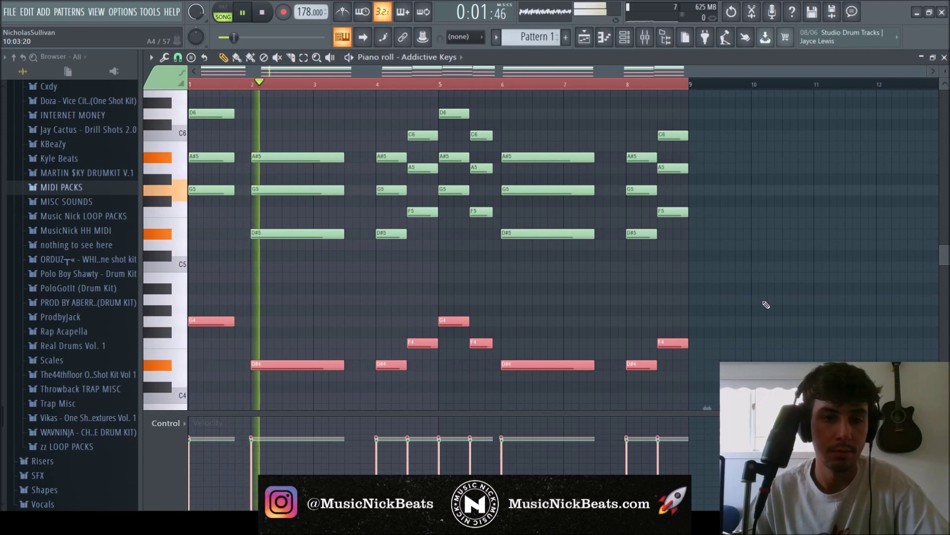
right_click(763, 301)
key(space)
key(ctrl+a)
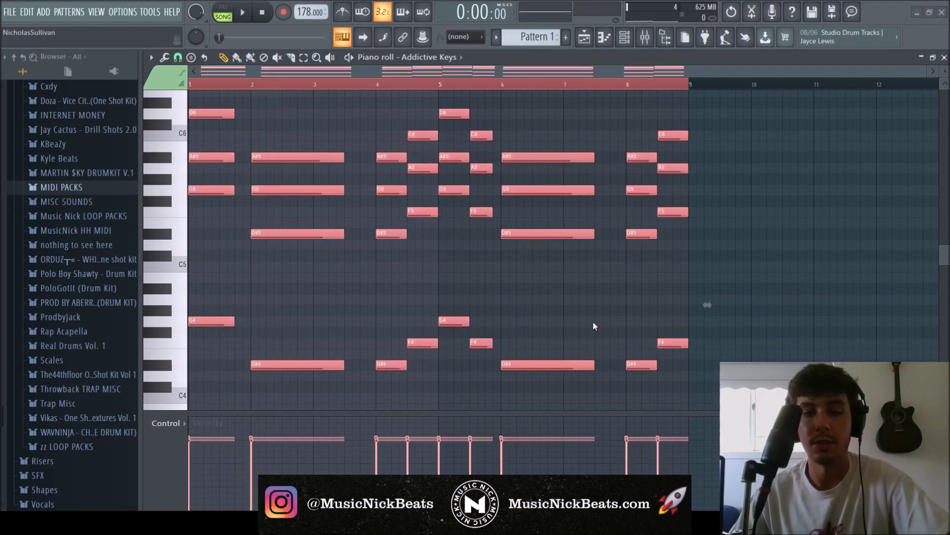
key(space)
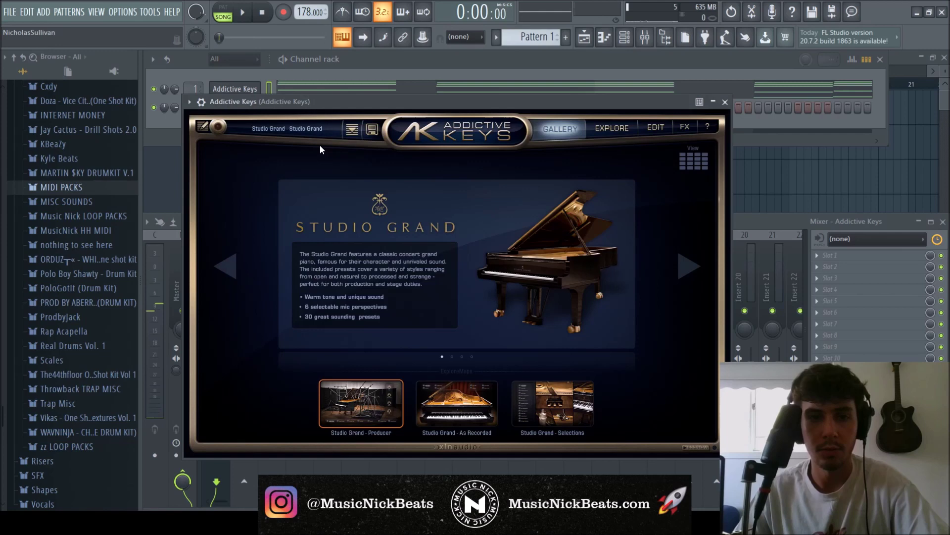
Load the Studio Grand - Ambient preset from the Addictive Keys preset browser.
click(353, 129)
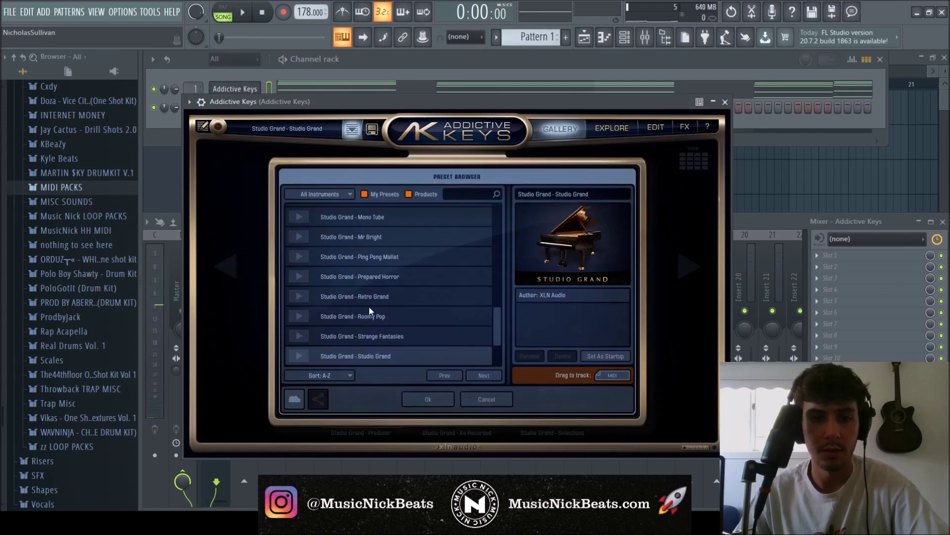
scroll(372, 297, up, 10)
click(370, 275)
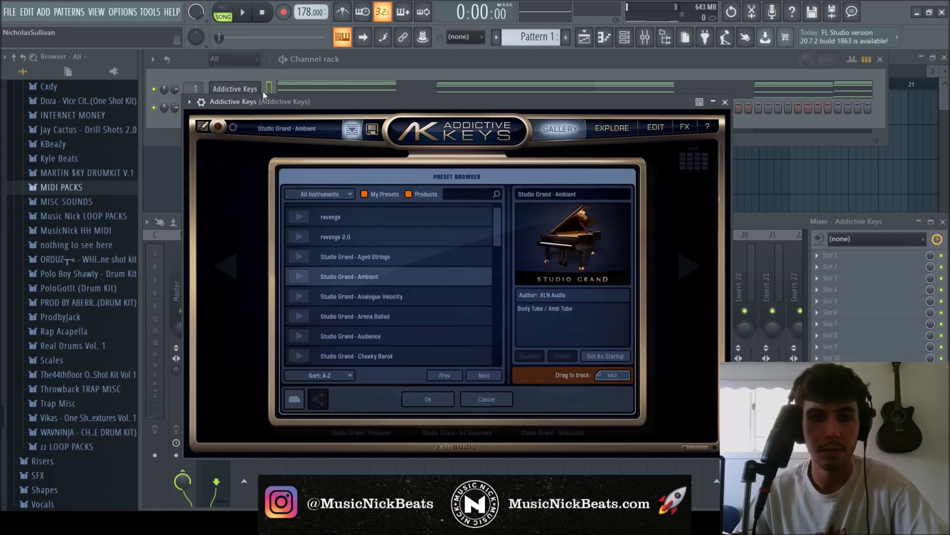
Play the progression with the new piano sound and close the Addictive Keys window.
click(245, 10)
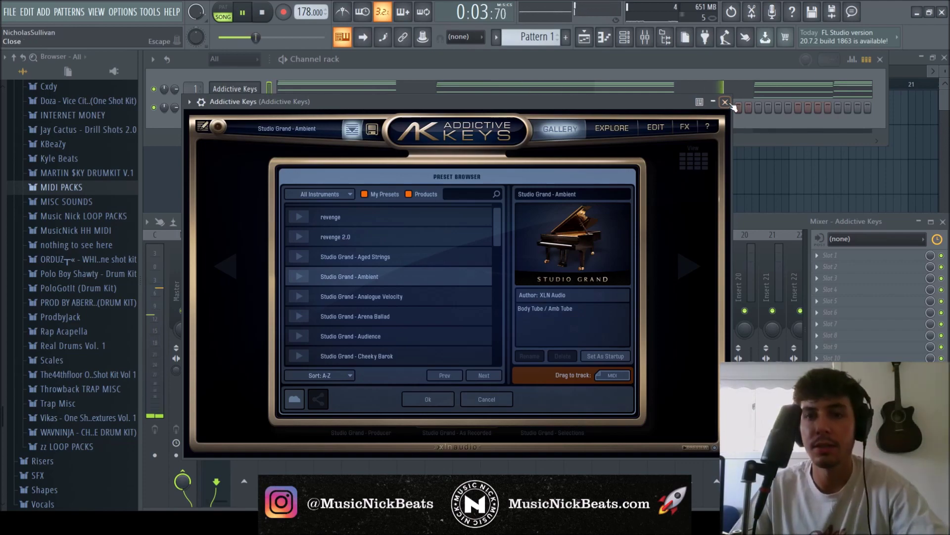
click(726, 102)
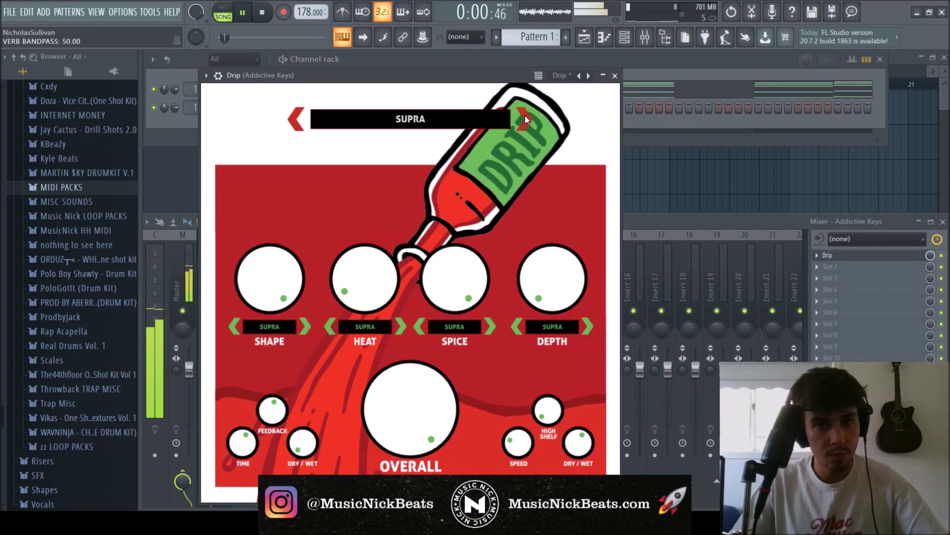
Advance the Drip effect on the Addictive Keys mixer track past the SUPRA and TUNDRA presets, and close the EffectRack window.
click(523, 117)
click(523, 117)
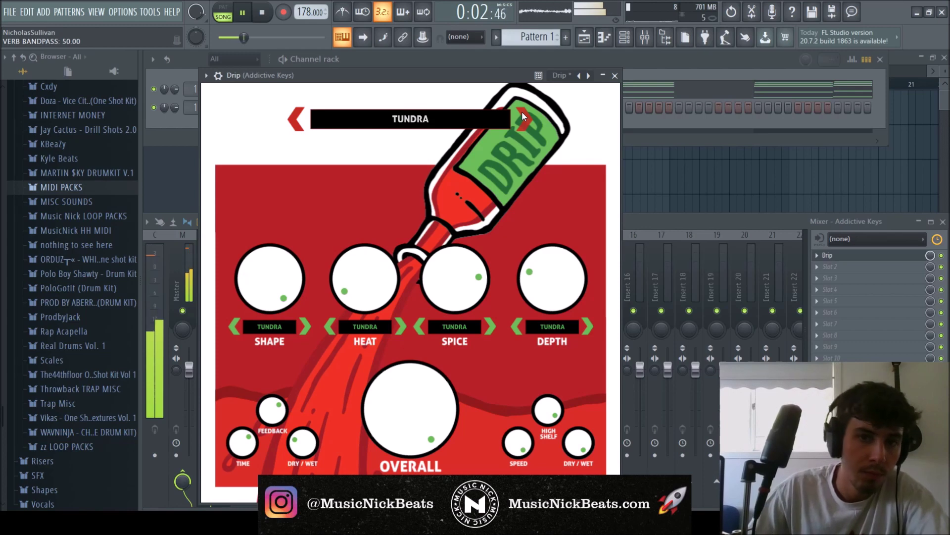
click(523, 116)
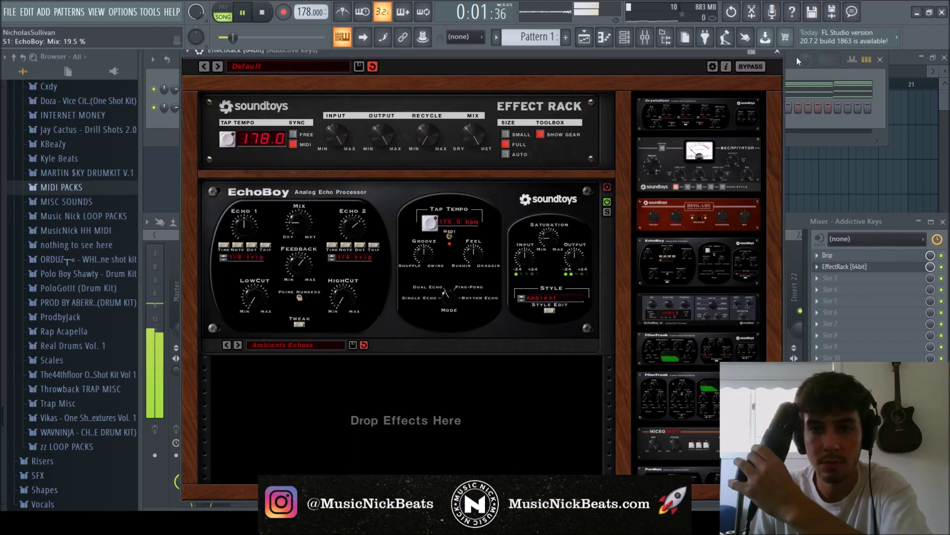
click(778, 52)
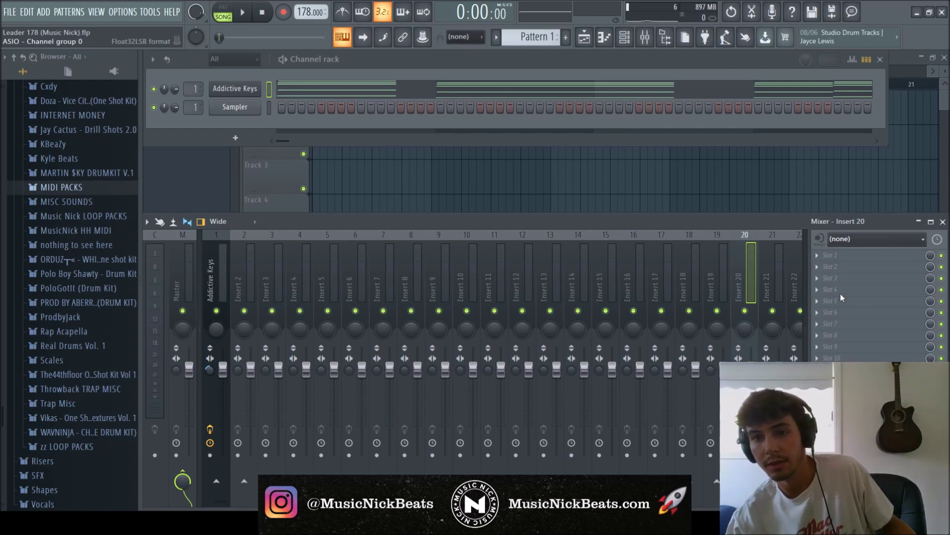
Set In 2 as the input of mixer Insert 20 and load Edison on it.
click(841, 293)
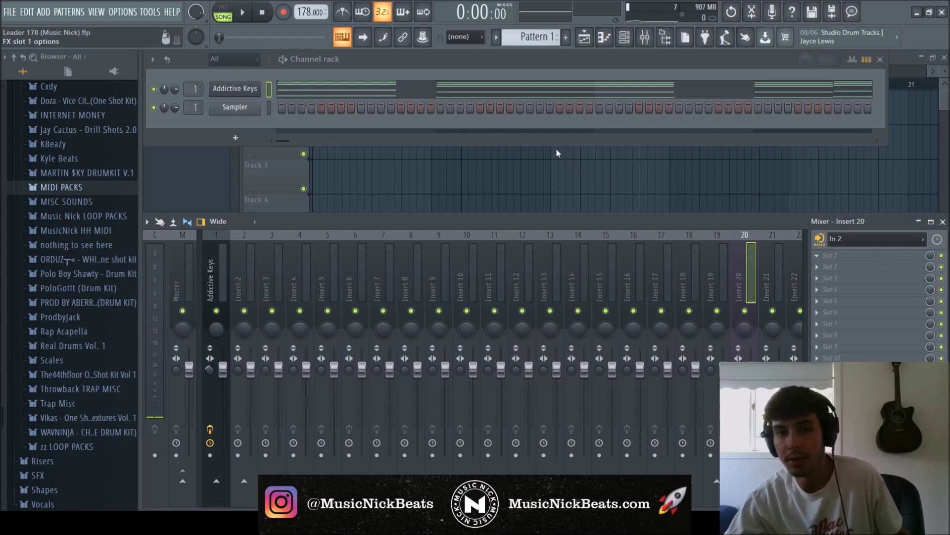
key(ctrl+e)
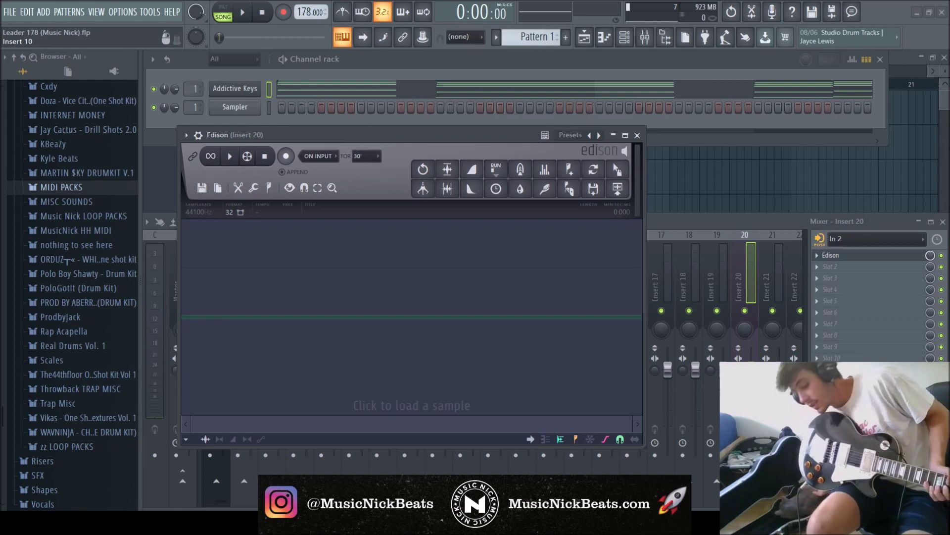
Record the guitar in Edison while the progression plays, stop, and send the recording to the playlist.
click(285, 157)
click(243, 13)
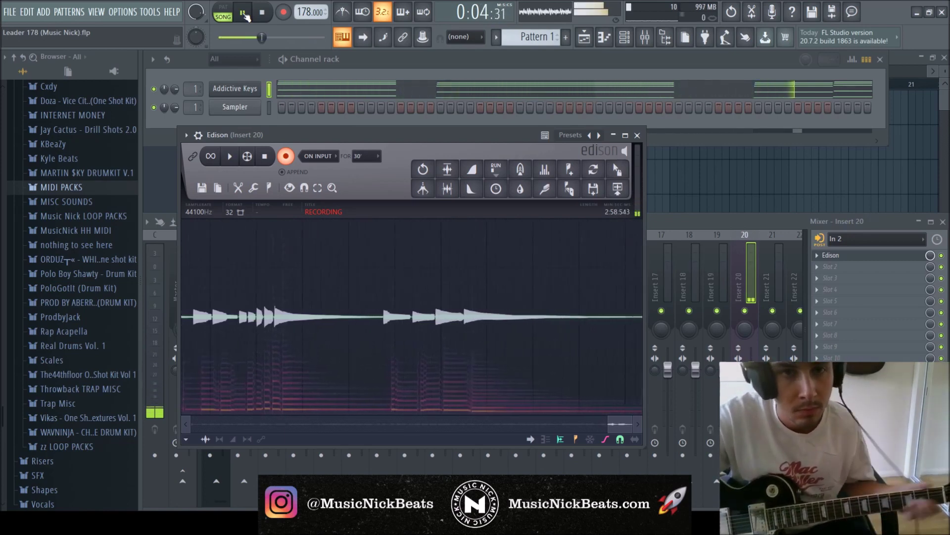
click(261, 12)
click(617, 170)
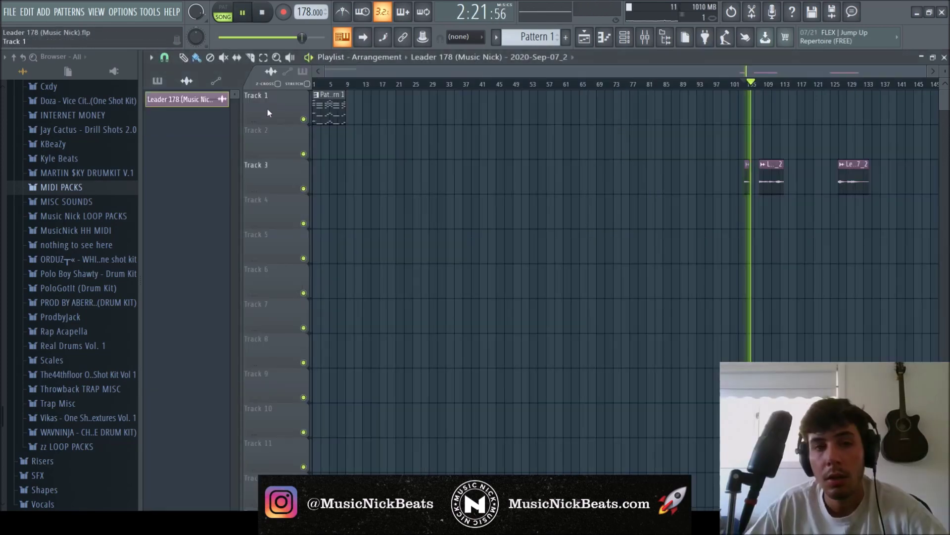
Listen to the recorded guitar sections on Track 3, and restart playback from the beginning.
click(768, 83)
click(836, 83)
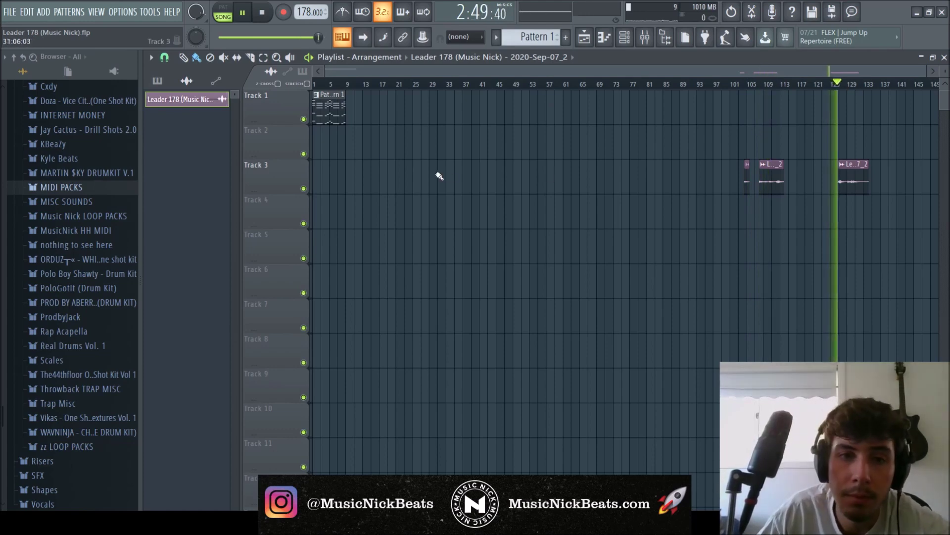
click(261, 12)
key(space)
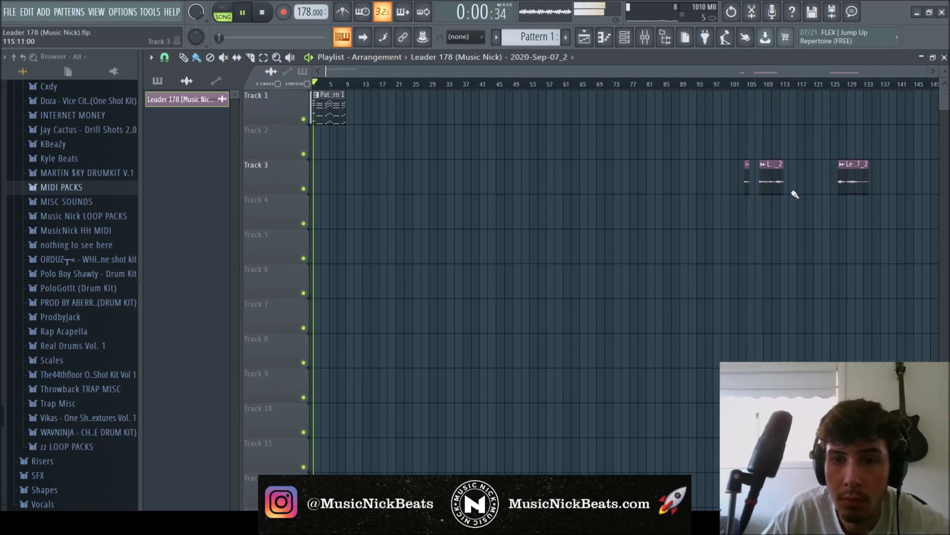
Move the guitar clips on Track 3 to the start of the playlist and nudge the second clip against the progression.
key(space)
drag(747, 185, 744, 184)
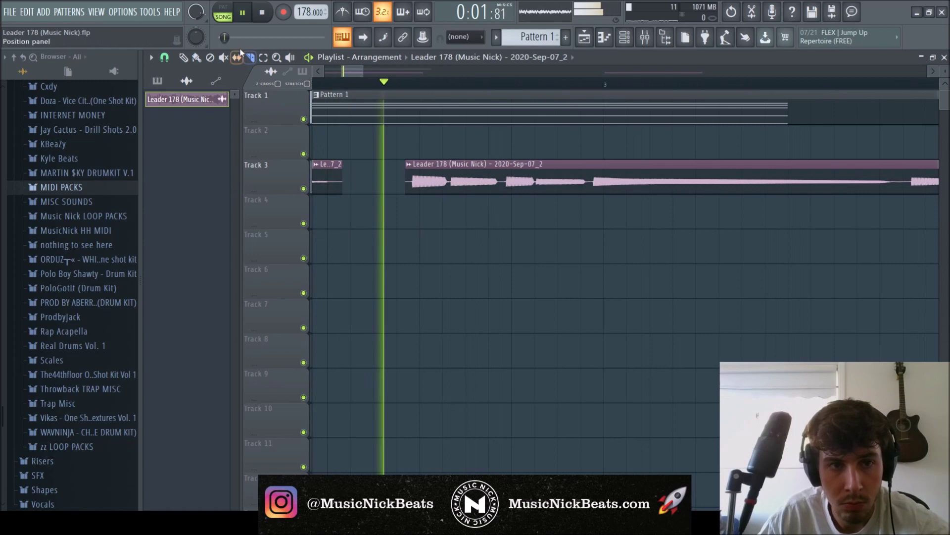
key(space)
drag(472, 180, 448, 180)
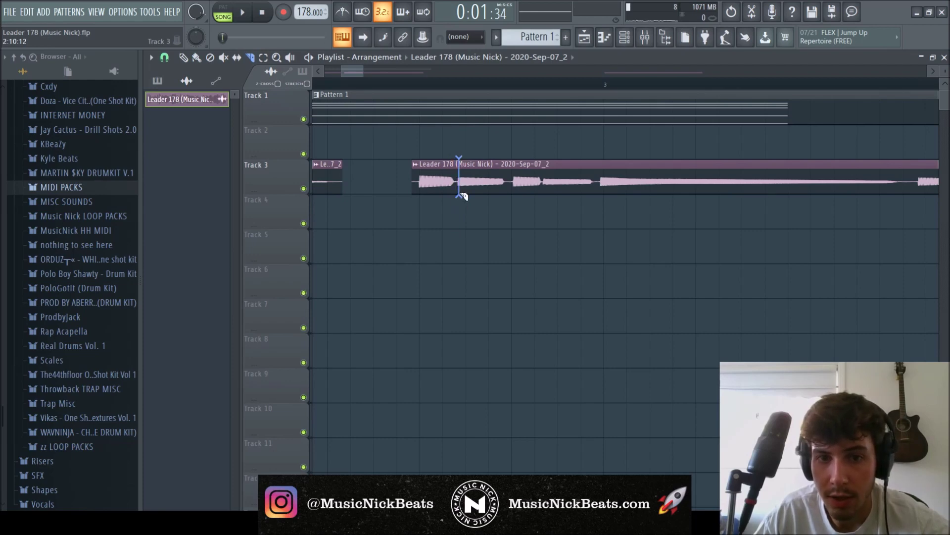
Slice the guitar clip after its first note near bar 2 and shift the remaining part slightly later on Track 3.
drag(461, 210, 461, 209)
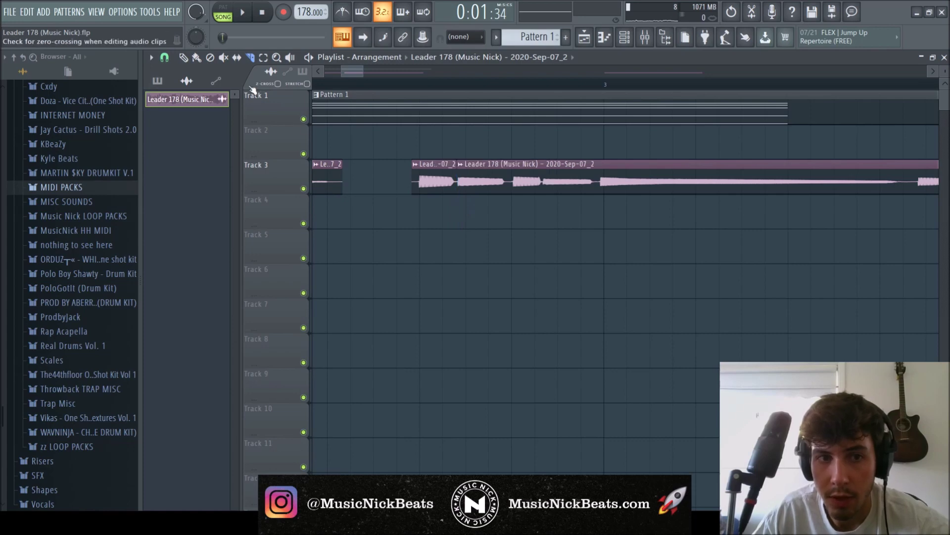
mouse_move(429, 270)
mouse_down()
mouse_move(434, 276)
mouse_move(364, 300)
mouse_up()
click(196, 57)
scroll(464, 200, up, 3)
drag(467, 189, 484, 193)
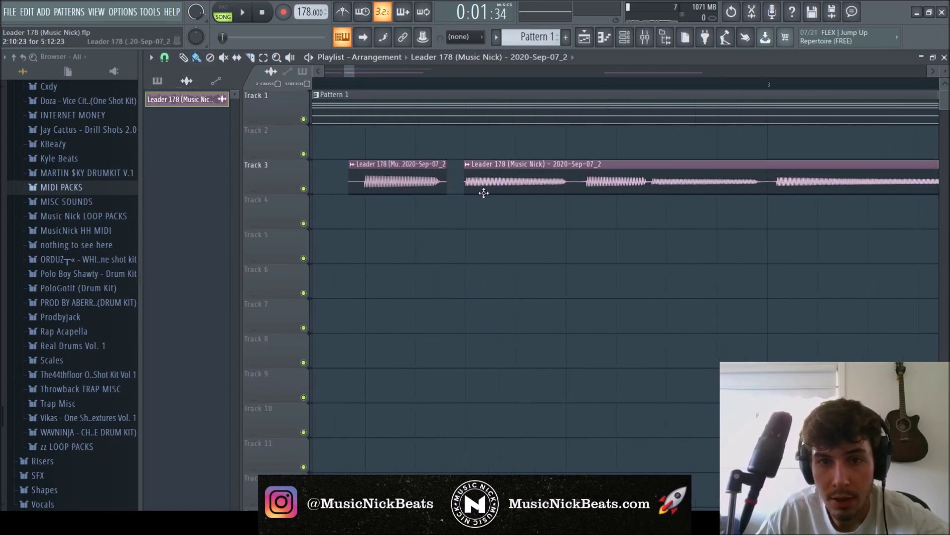
Slice the remaining guitar clip again between its next notes and move the separated part slightly earlier.
scroll(484, 193, down, 3)
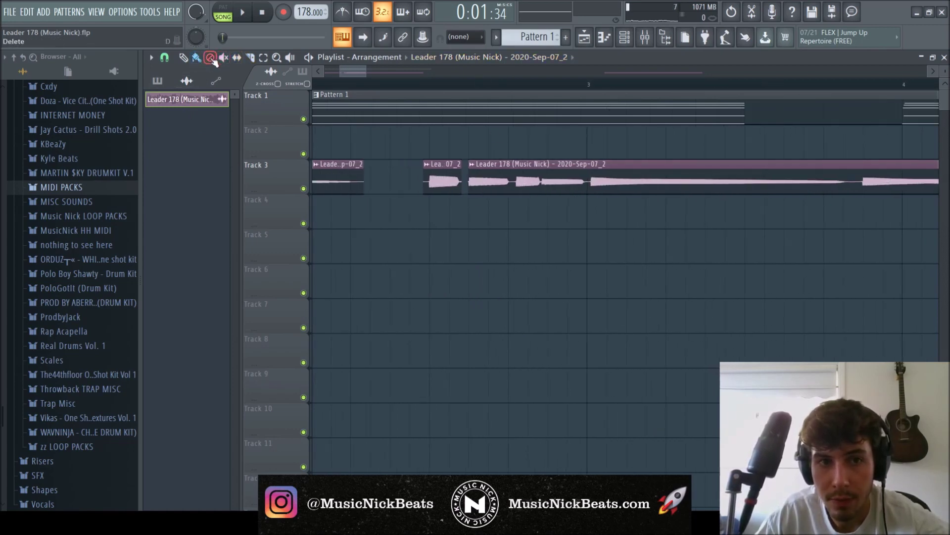
click(251, 57)
scroll(528, 173, up, 3)
drag(504, 203, 505, 204)
click(196, 57)
drag(533, 190, 513, 194)
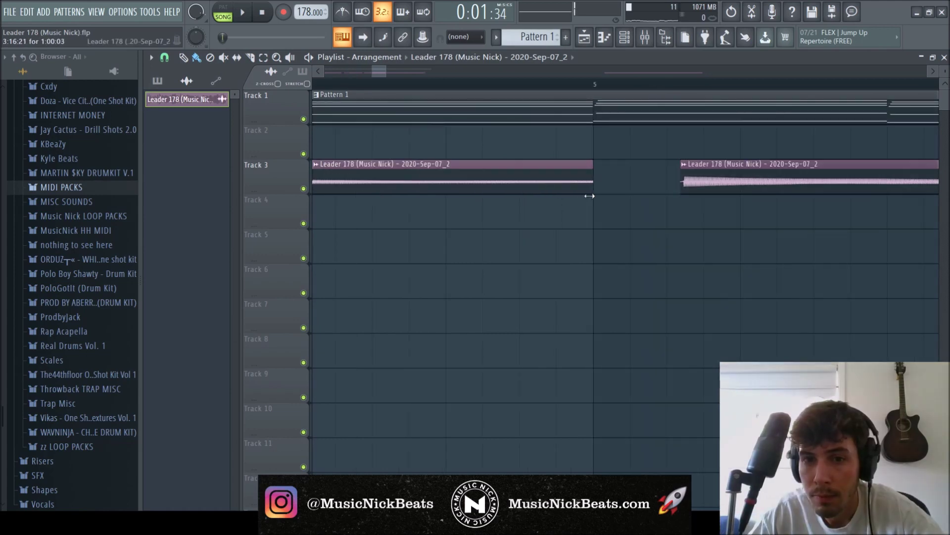
Move the sustained guitar clip after bar 5 back to the start of bar 5 on Track 3.
drag(740, 182, 645, 193)
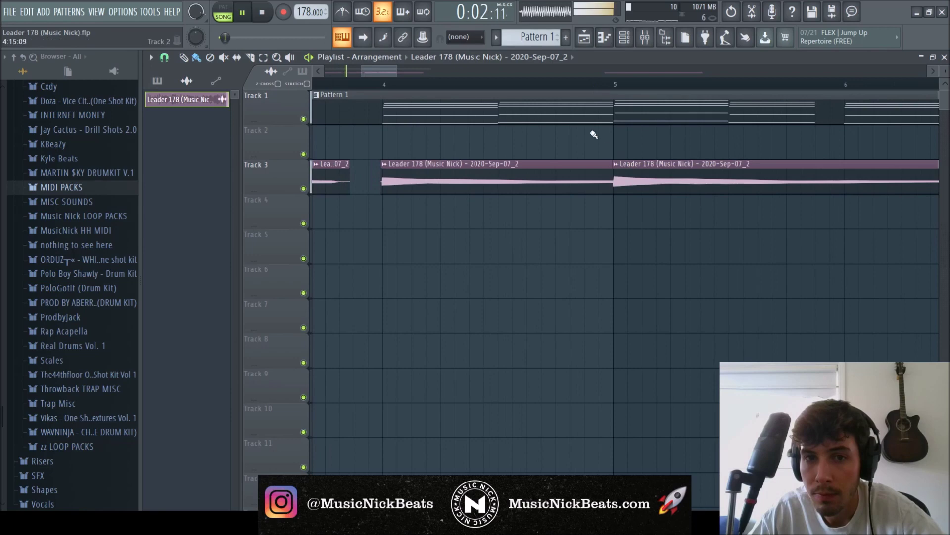
drag(415, 72, 433, 84)
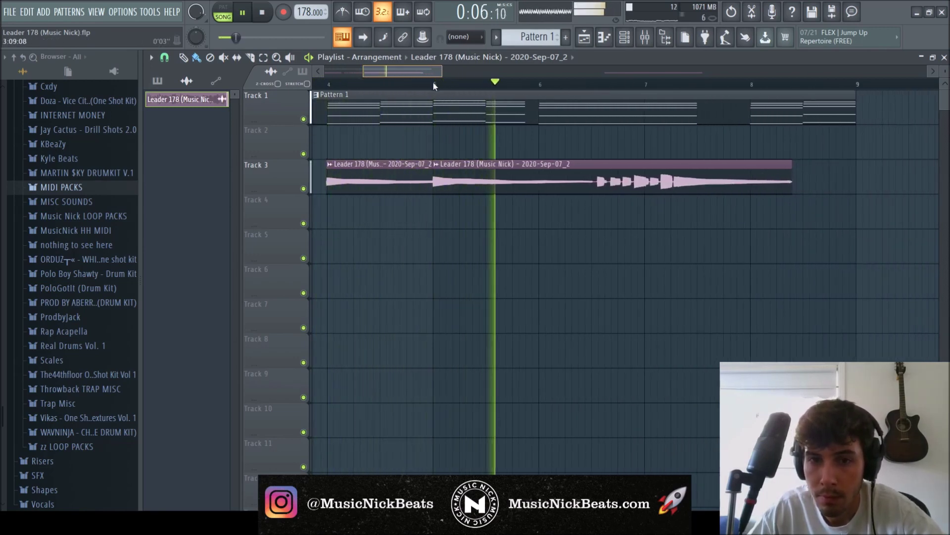
Slice the guitar clip before the run of short notes in bar 6 and move the run slightly earlier onto the grid.
scroll(633, 161, up, 3)
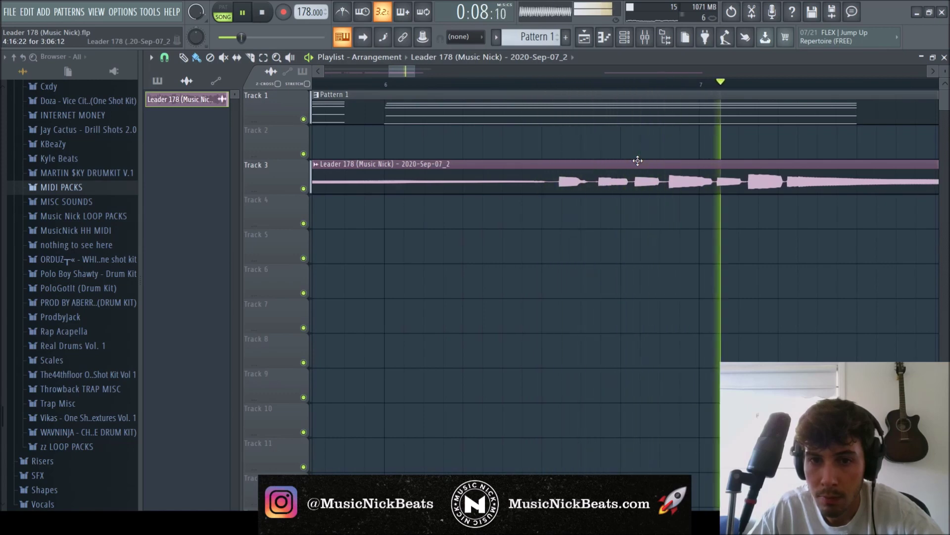
scroll(636, 160, up, 2)
key(space)
key(c)
key(space)
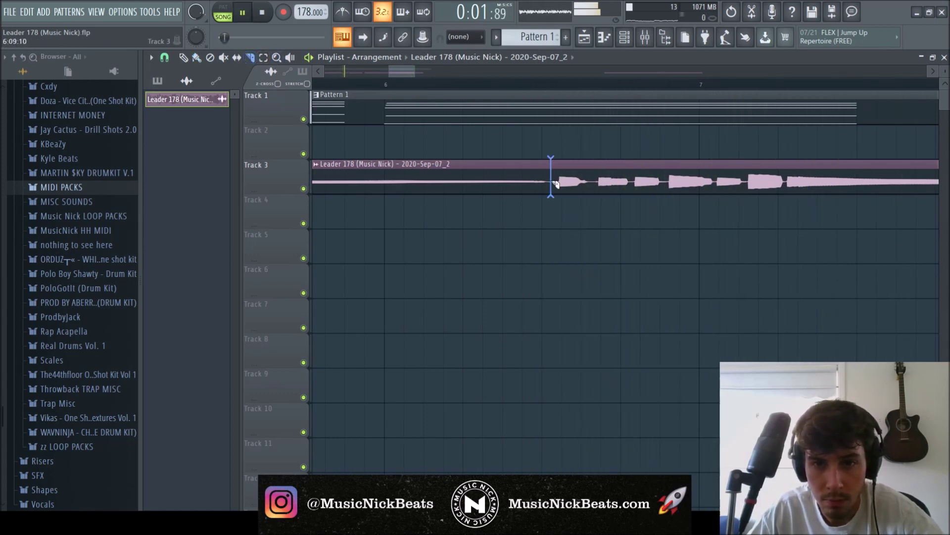
click(562, 202)
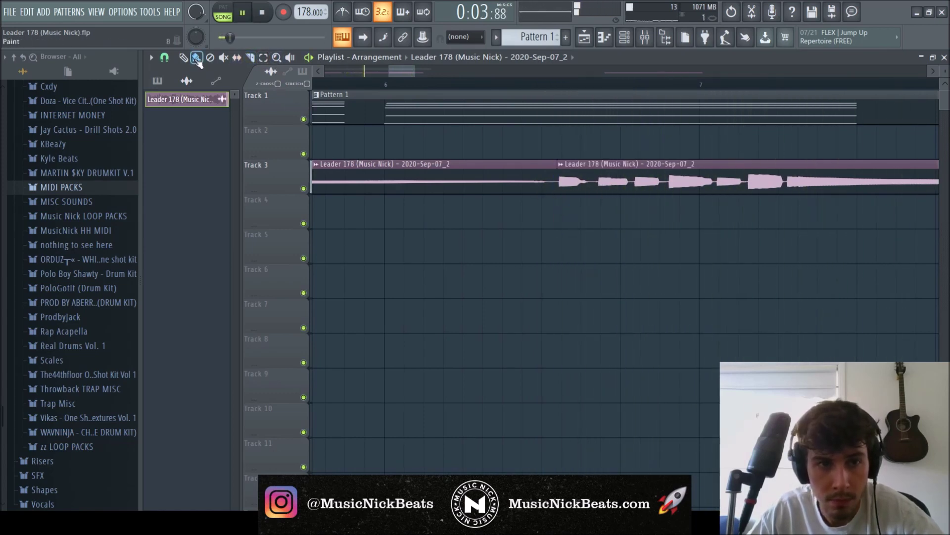
drag(569, 187, 566, 191)
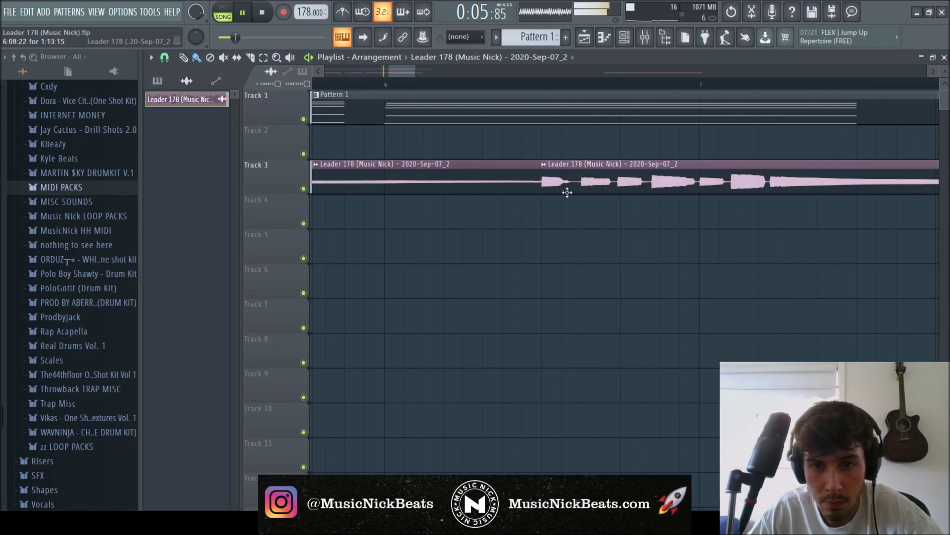
key(space)
scroll(509, 155, up, 2)
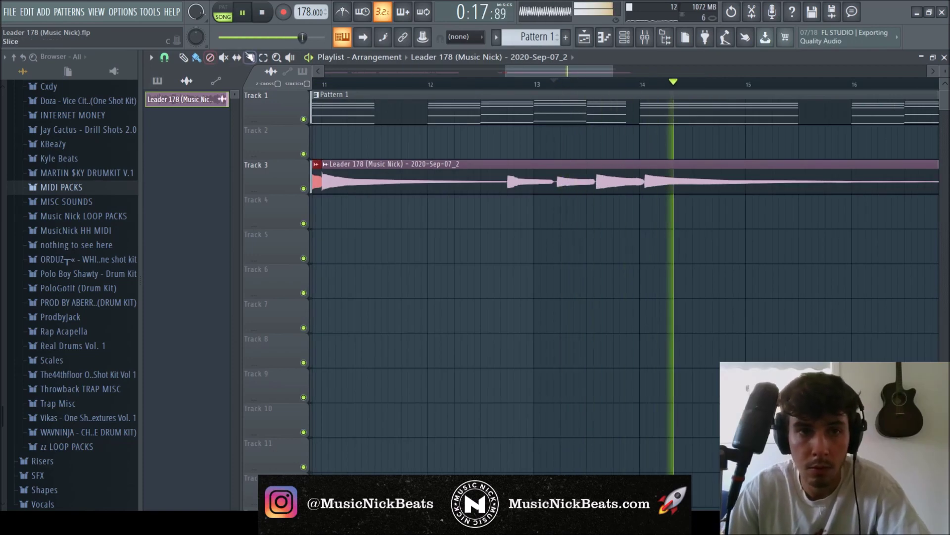
Slice the guitar clip around the note just before bar 13, delete that piece, and play the result.
key(space)
scroll(445, 128, up, 3)
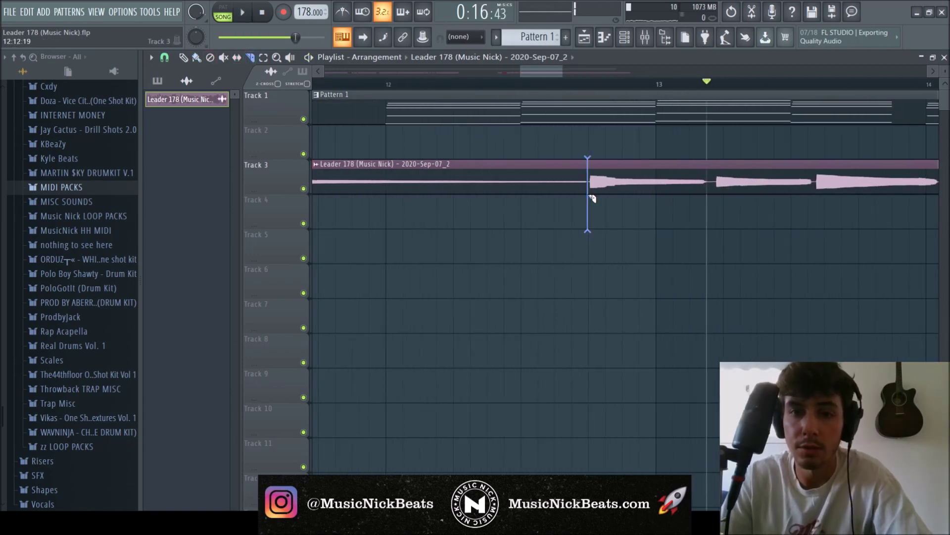
click(715, 203)
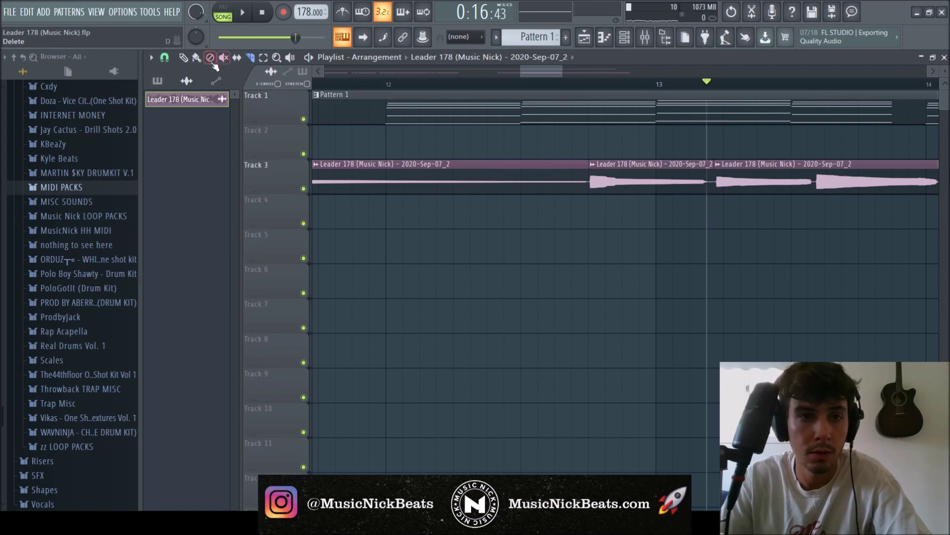
click(602, 183)
key(space)
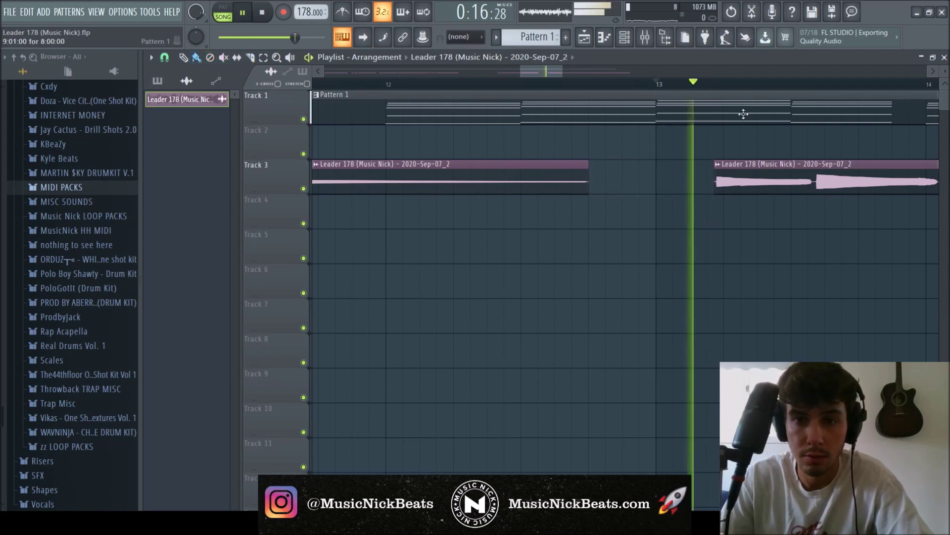
Move the guitar clip that follows the gap at bar 13 slightly earlier on Track 3.
scroll(780, 134, down, 3)
key(space)
key(space)
drag(796, 168, 792, 168)
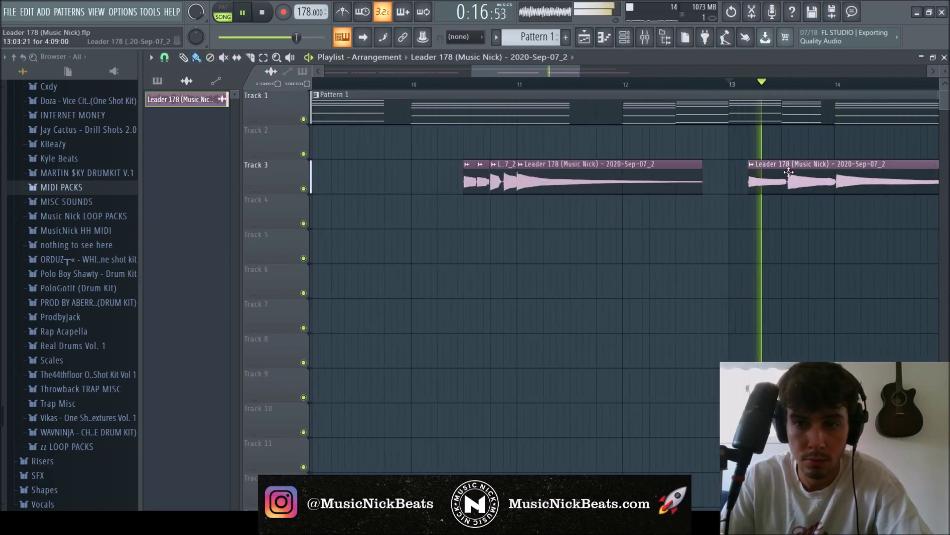
Slice the guitar notes after bar 13 into separate clips, align the sustained note with bar 14, and check the playback.
key(space)
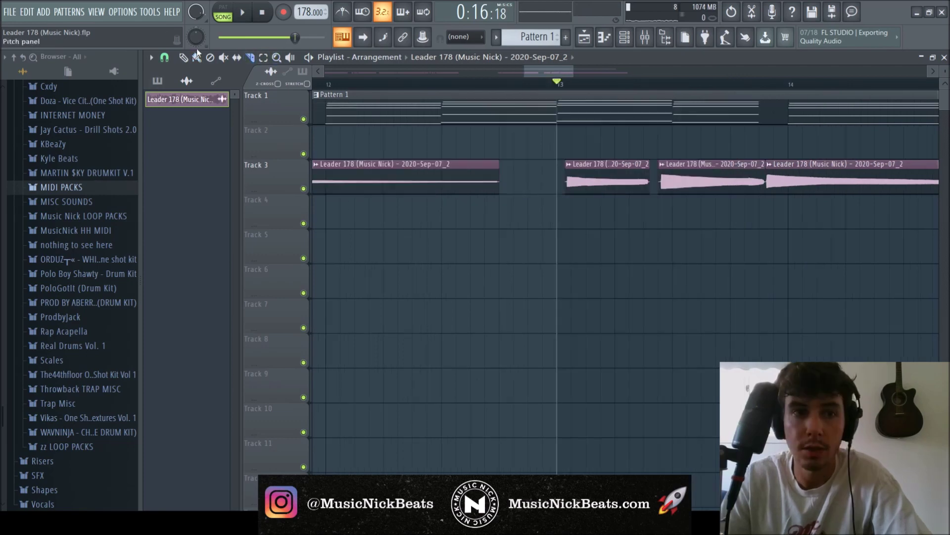
key(space)
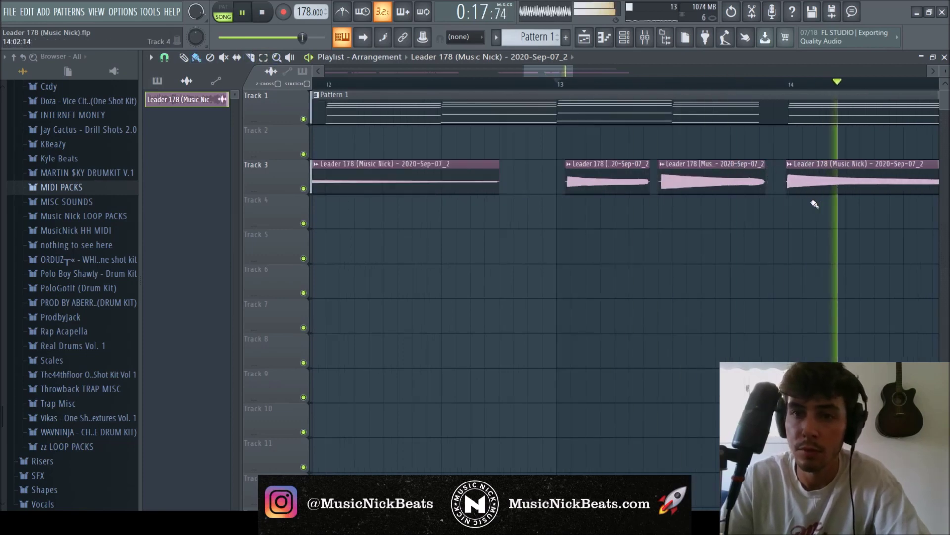
scroll(807, 197, down, 1)
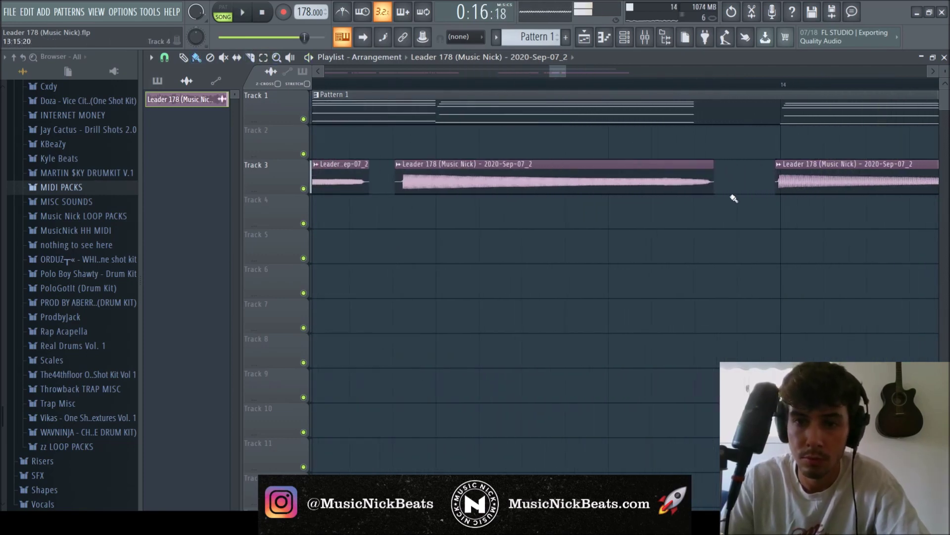
key(space)
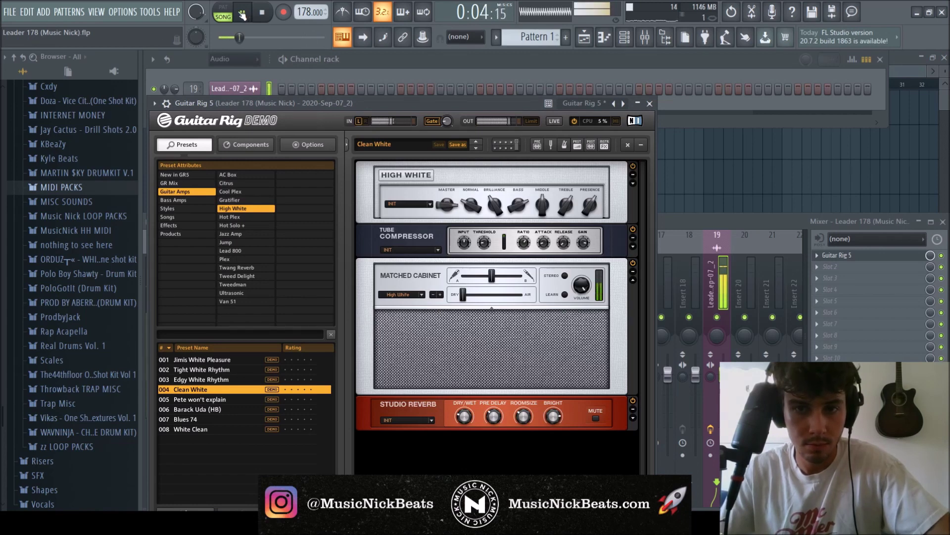
Load the White Clean preset in Guitar Rig 5 on the guitar track and replay the soloed guitar from bar 1.
click(182, 432)
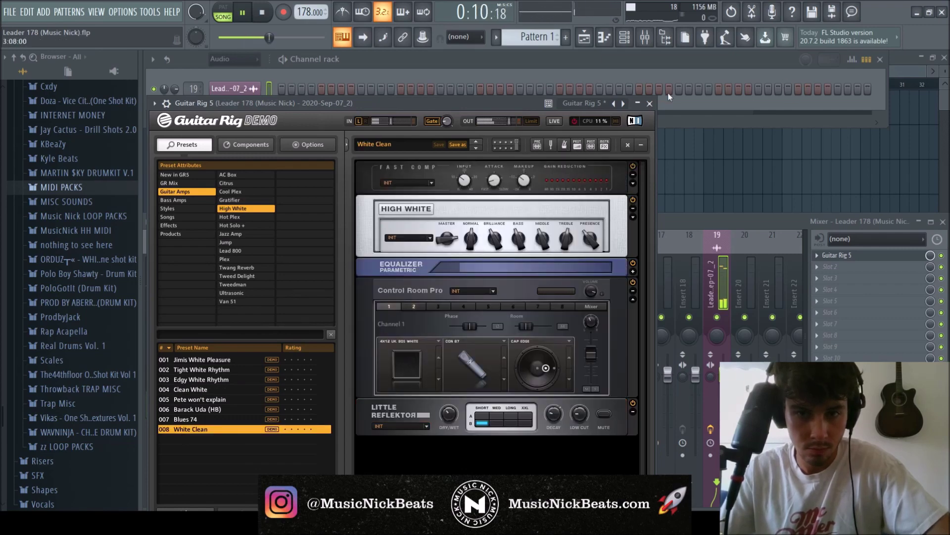
click(650, 104)
key(F9)
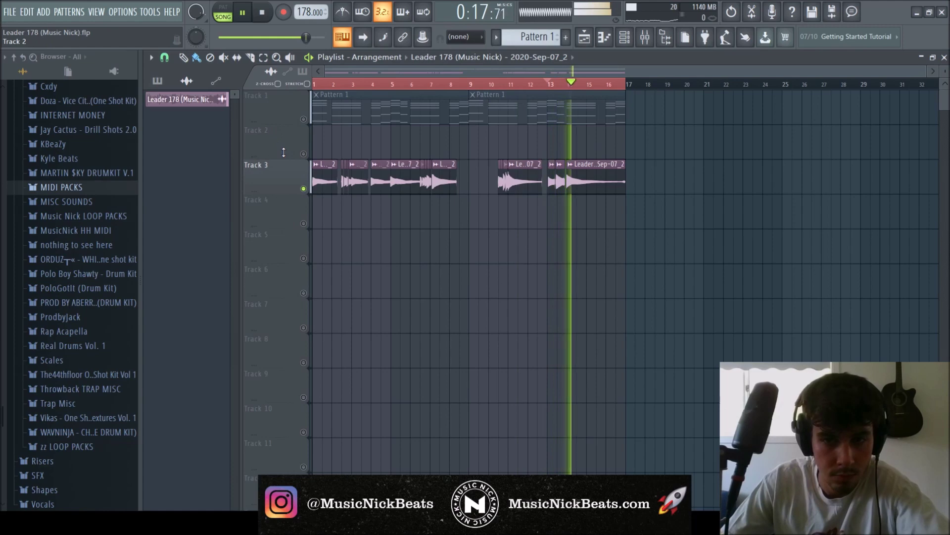
click(314, 85)
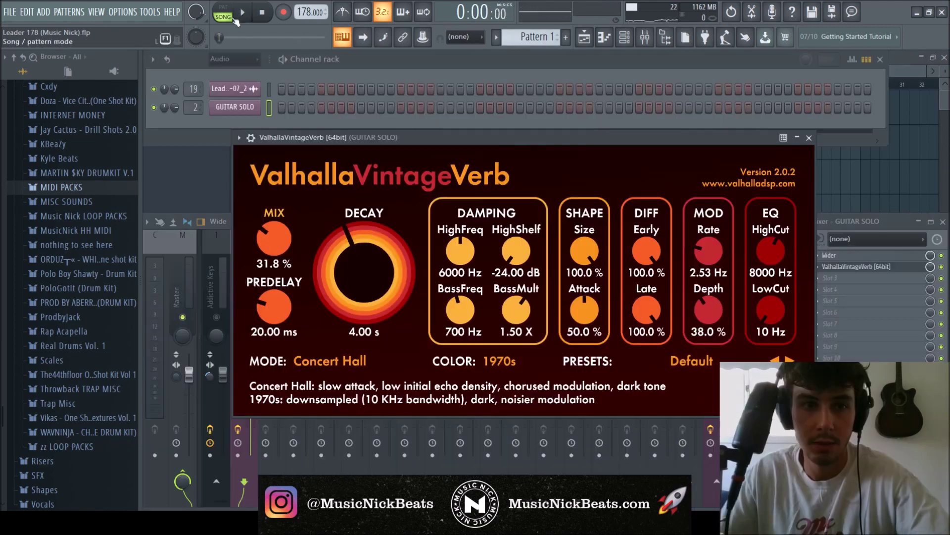
Set the guitar's ValhallaVintageVerb to 1.12 s decay, 14000 Hz high cut and 230 Hz low cut, and raise the mix.
drag(346, 302, 347, 299)
drag(775, 247, 775, 217)
drag(762, 296, 762, 289)
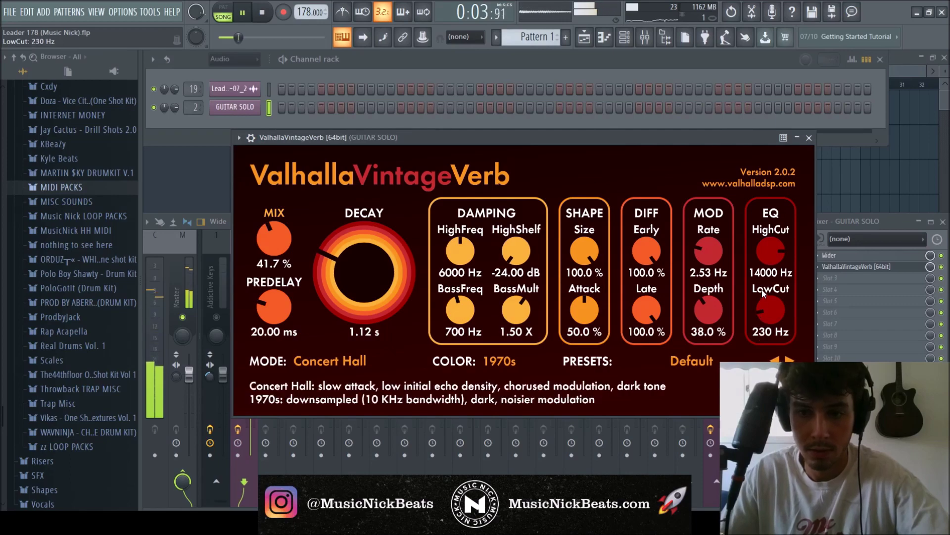
drag(290, 243, 294, 237)
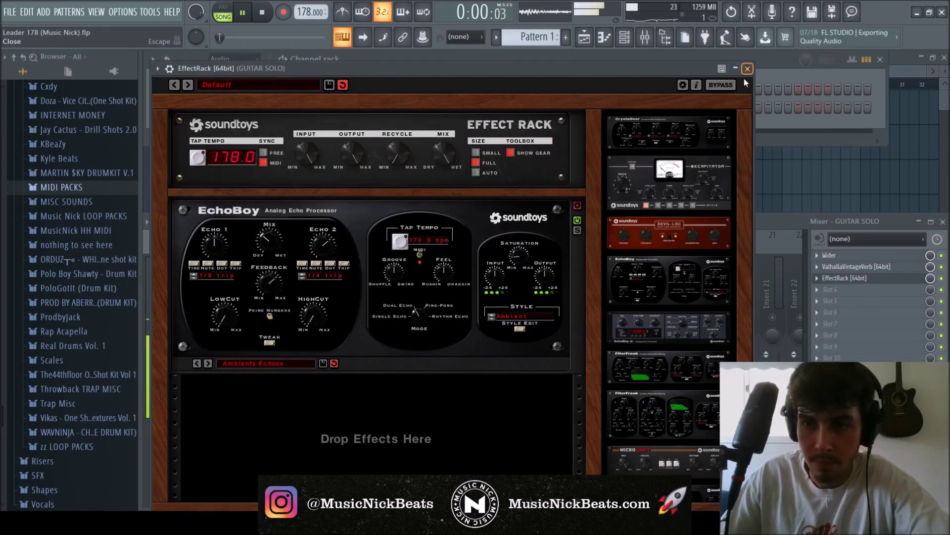
Apply EchoBoy's Ambients Echoes preset and Drip's APEX preset to the guitar track while it plays.
click(748, 68)
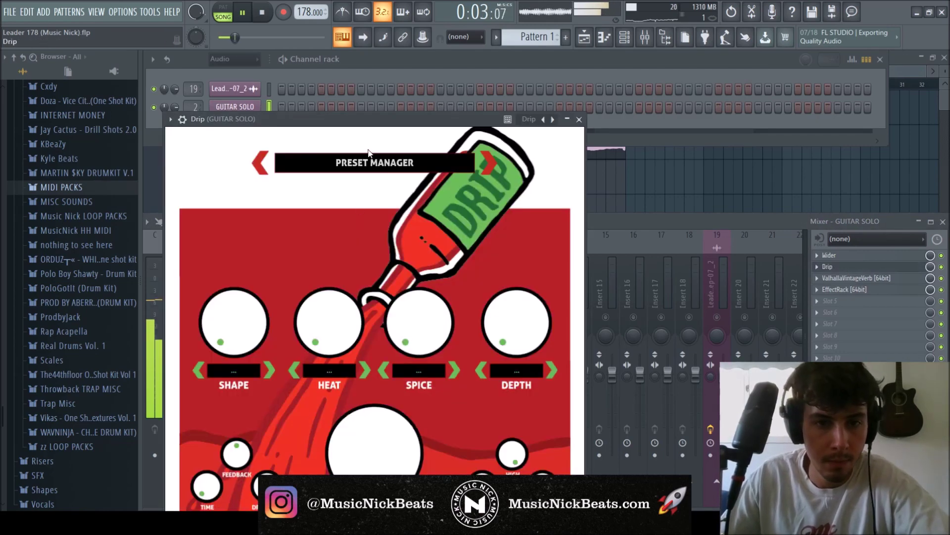
click(369, 154)
click(255, 240)
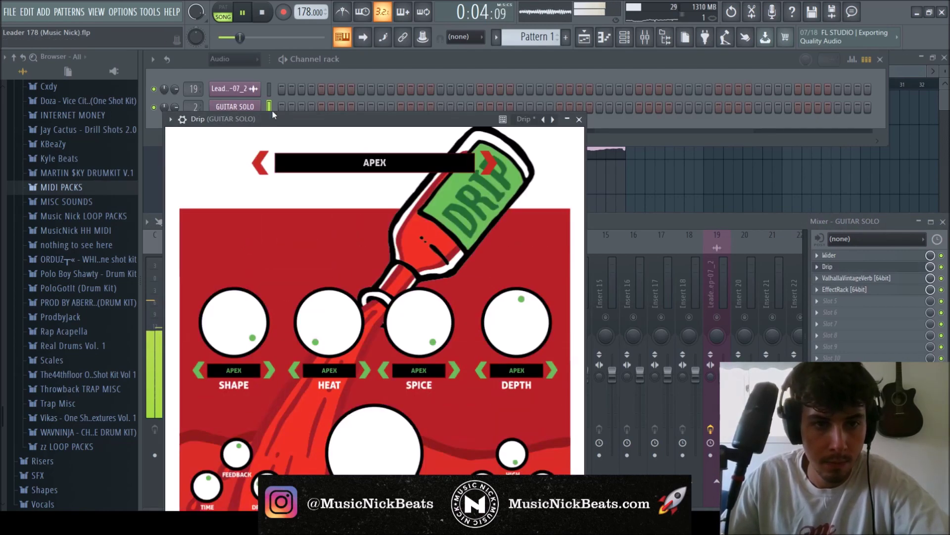
drag(281, 119, 284, 72)
mouse_move(389, 419)
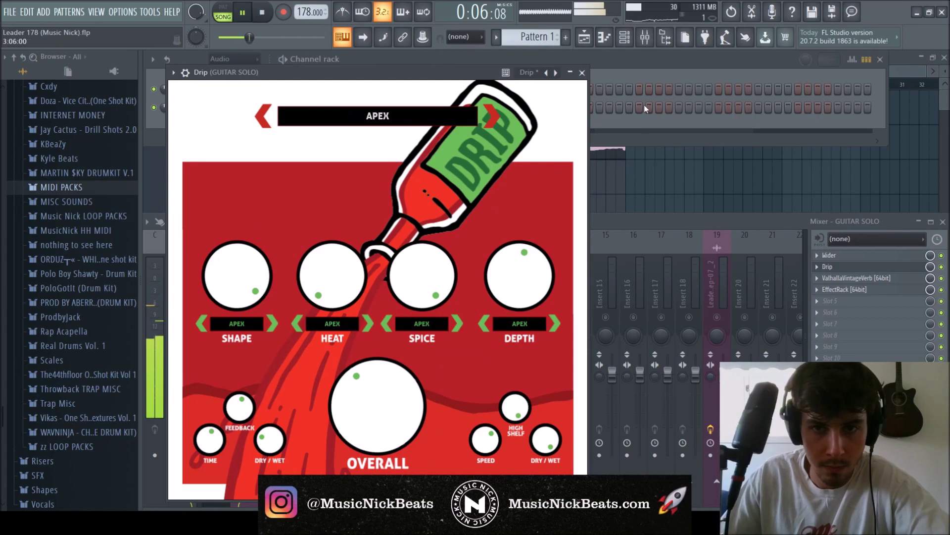
click(586, 74)
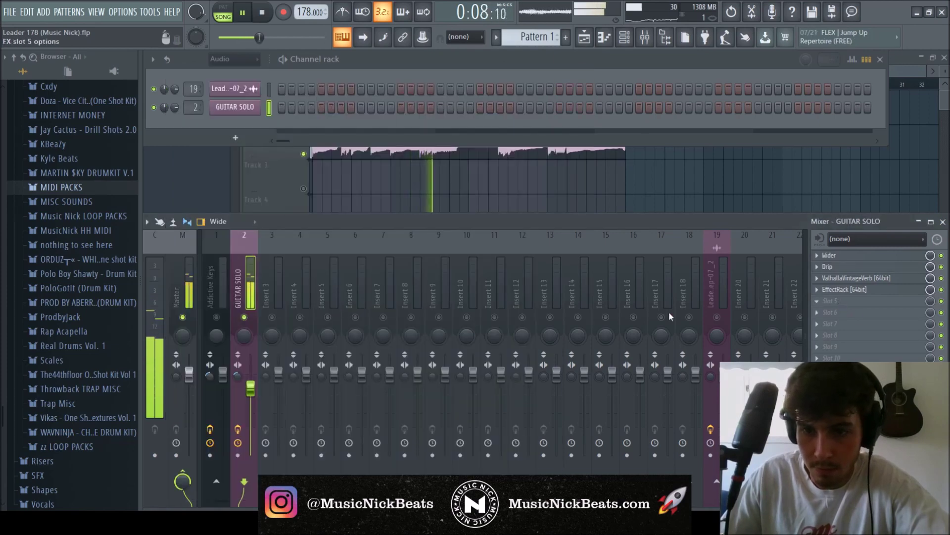
Add Fruity Delay 3 and Fruity Parametric EQ 2 to the guitar track and adjust the EQ's lowest band.
click(851, 277)
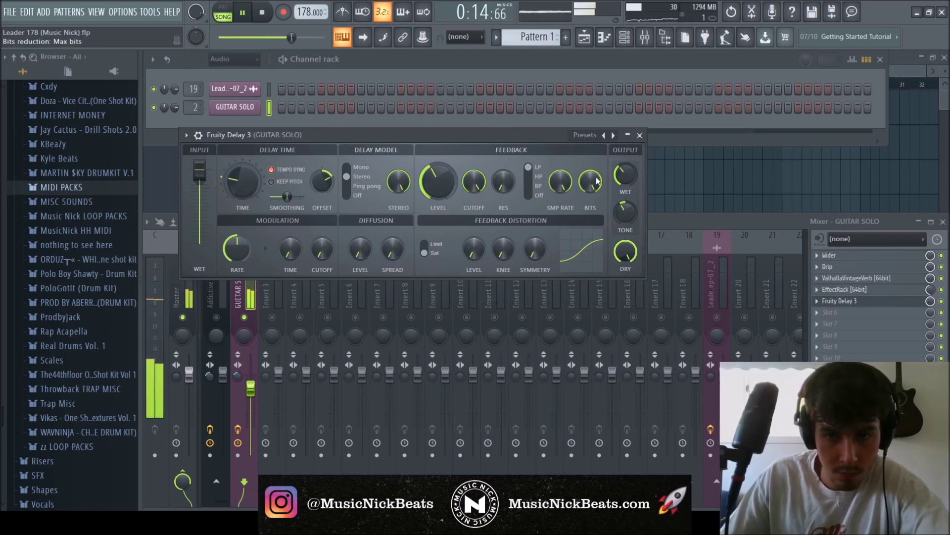
click(639, 135)
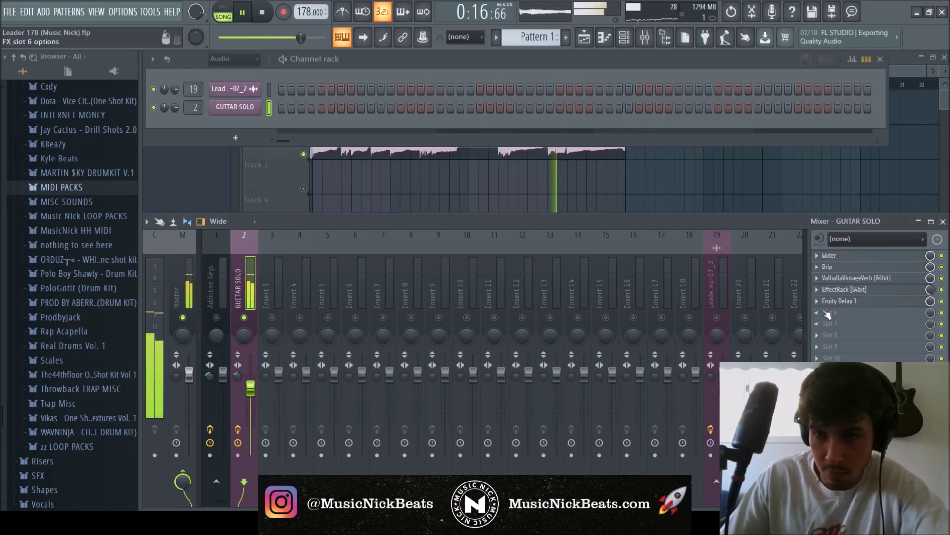
click(586, 444)
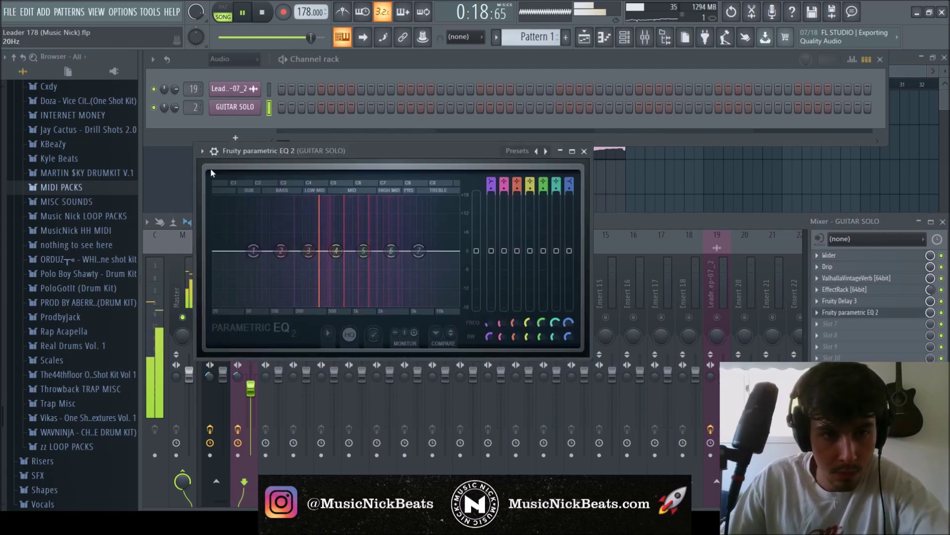
click(331, 262)
mouse_move(223, 253)
mouse_down()
mouse_move(288, 251)
mouse_move(220, 253)
mouse_up()
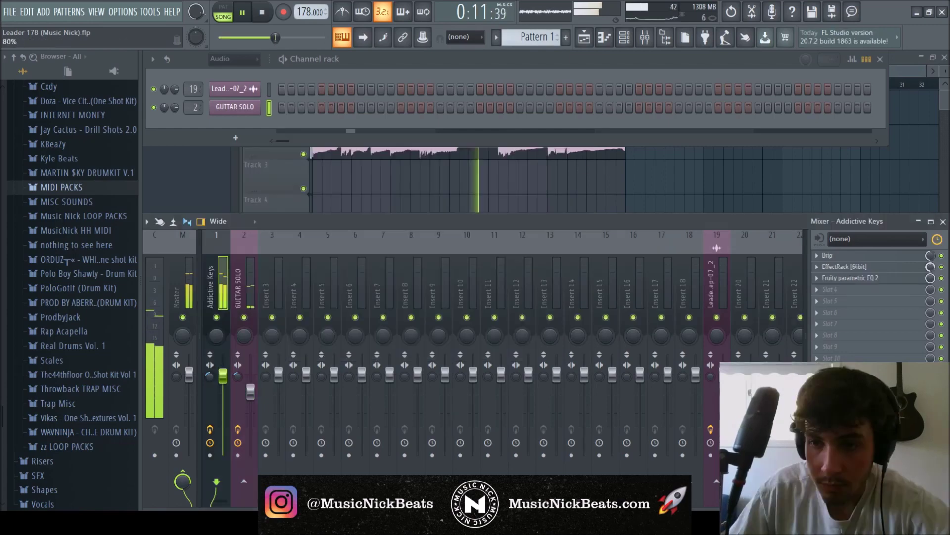
Add ValhallaVintageVerb to the Addictive Keys track with a 20% mix and a decay of about 1.2 s.
scroll(846, 278, down, 1)
scroll(832, 267, down, 1)
key(space)
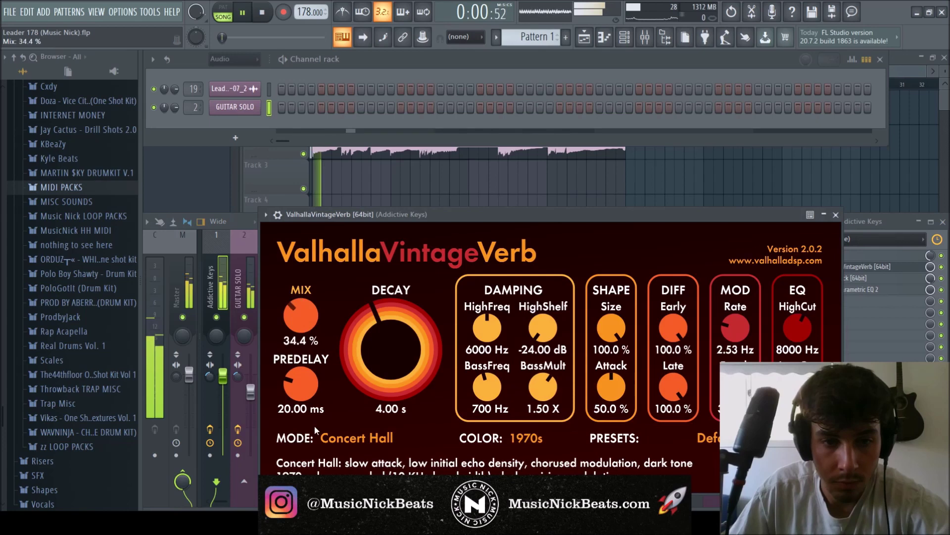
drag(314, 430, 314, 451)
drag(392, 347, 394, 383)
drag(302, 317, 304, 354)
drag(397, 349, 396, 383)
drag(305, 321, 305, 326)
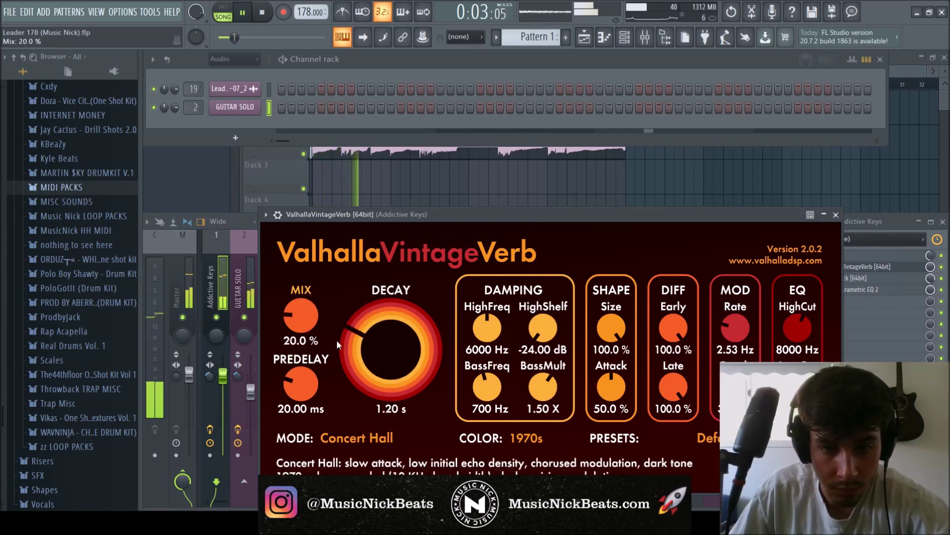
drag(383, 353, 382, 355)
click(836, 214)
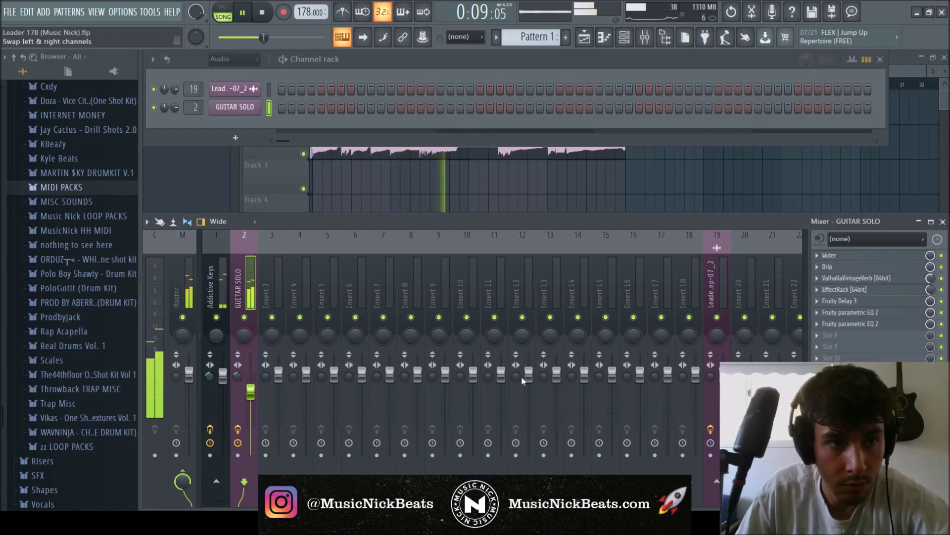
Lower the GUITAR SOLO track's volume slightly to balance it against the Addictive Keys track.
drag(252, 400, 253, 403)
click(220, 382)
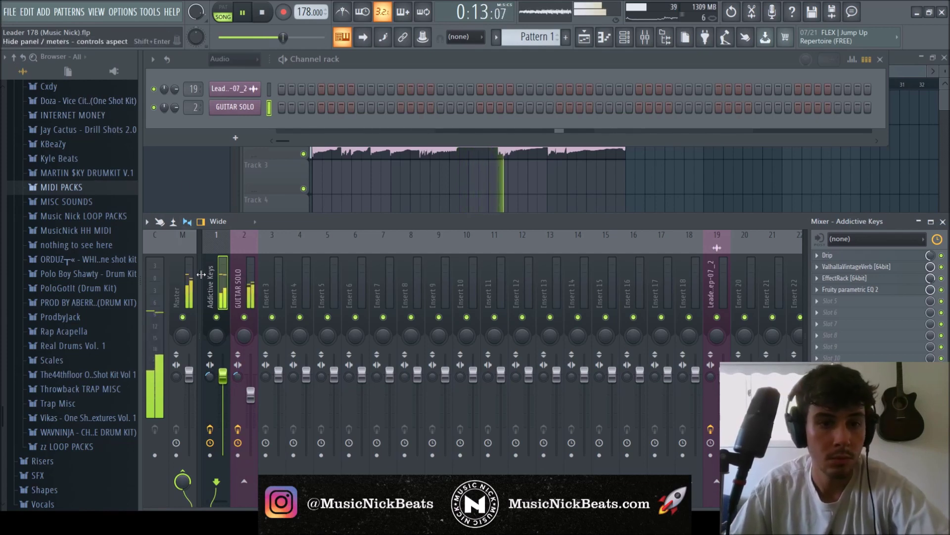
drag(252, 396, 252, 399)
click(222, 385)
click(250, 396)
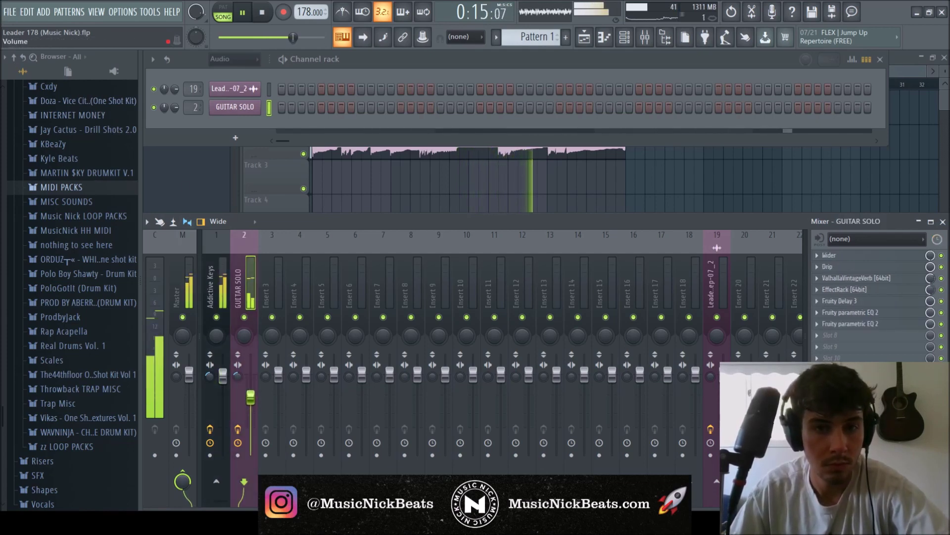
Show all channels in the channel rack and add Xpand!2 with the +02 Shiny Full organ preset, auditioning it over the song.
click(230, 76)
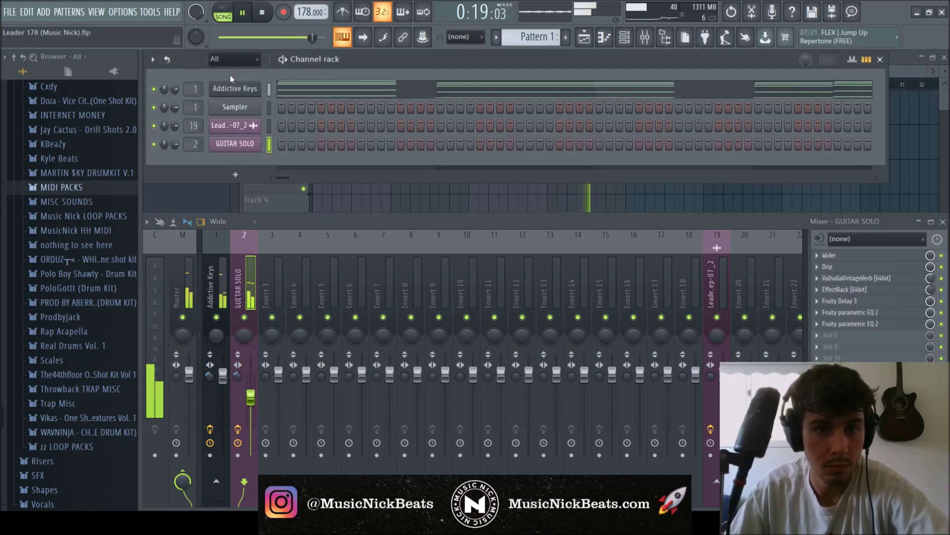
click(245, 89)
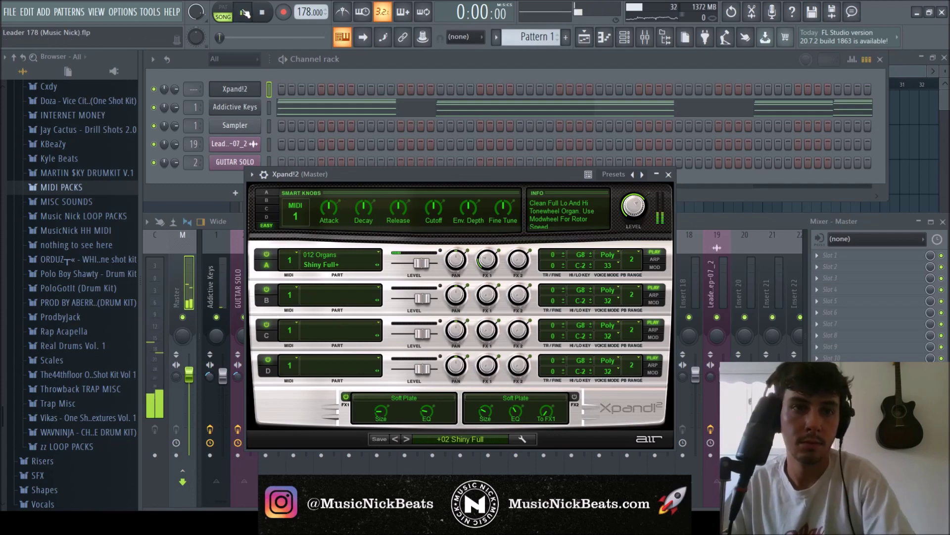
click(243, 13)
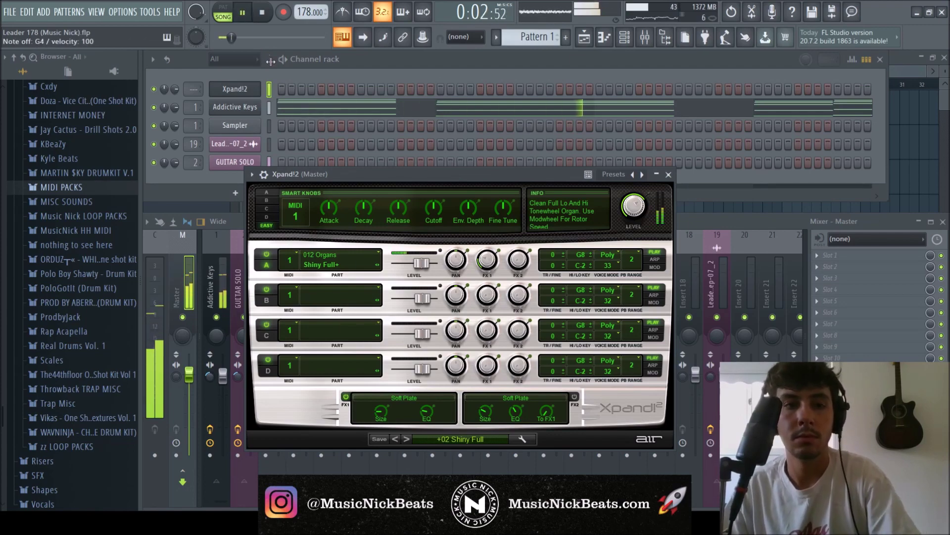
click(262, 14)
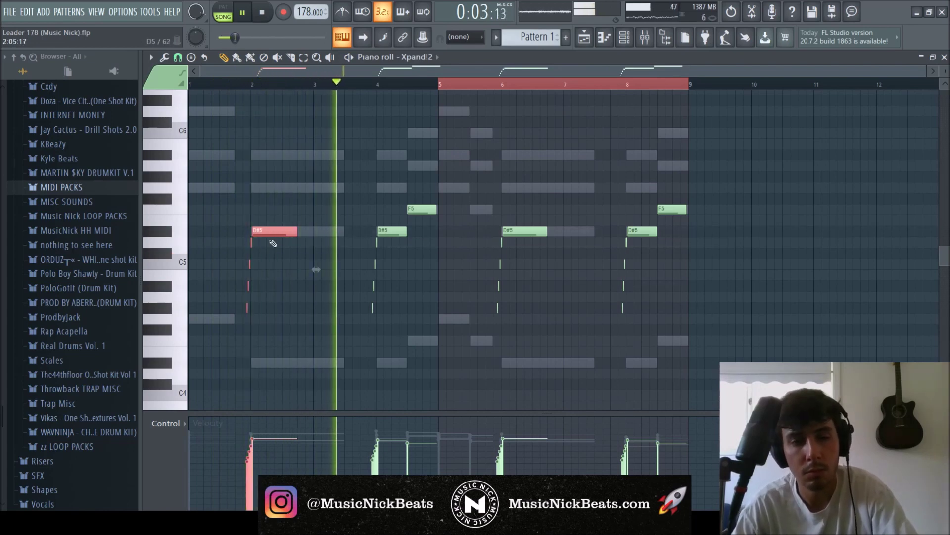
Delete the D#5 notes and their run-ups at bars 2 and 6 of the Xpand!2 part, and randomize the remaining velocities.
drag(340, 333, 204, 194)
key(Delete)
drag(555, 332, 451, 163)
key(Delete)
key(space)
key(ctrl+a)
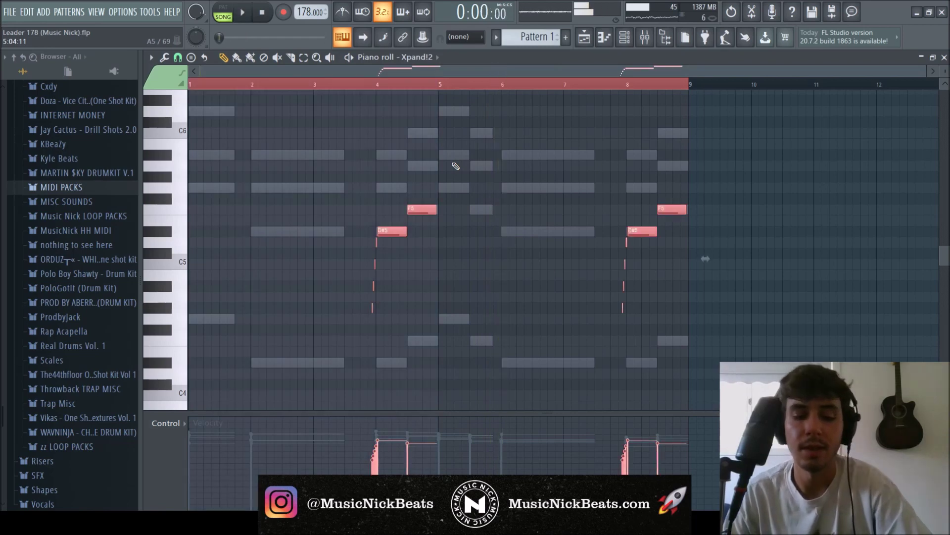
key(space)
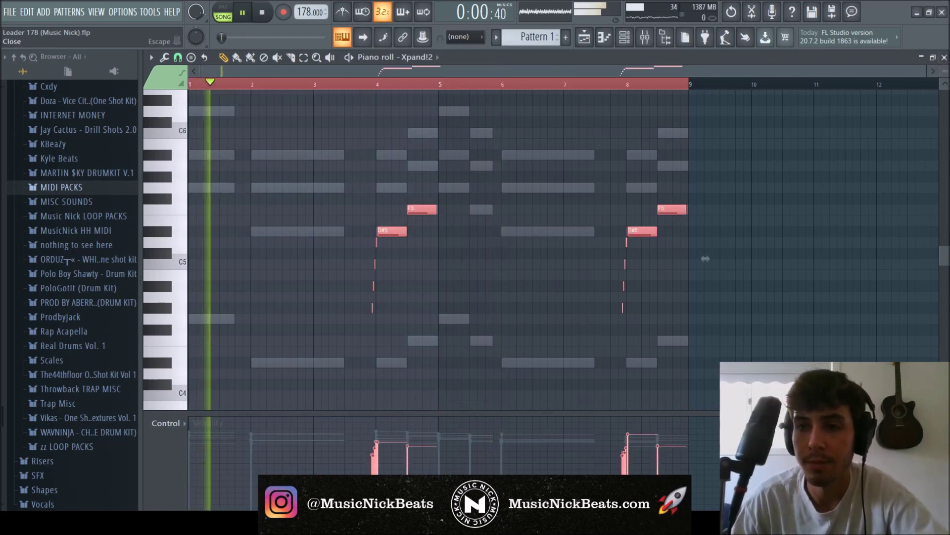
key(Escape)
Route Xpand!2 to mixer insert 3 and set its Part A level to +2.3 dB.
click(278, 279)
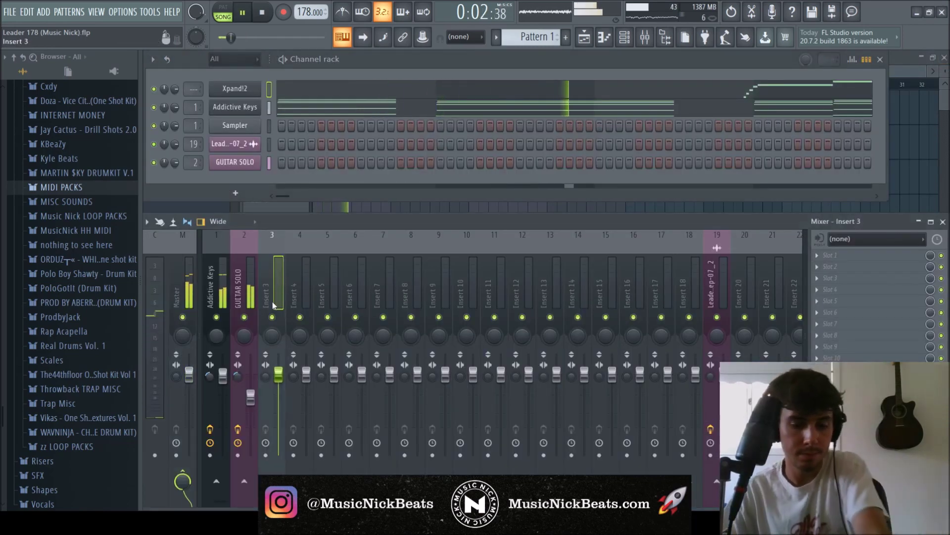
key(ctrl+l)
click(234, 88)
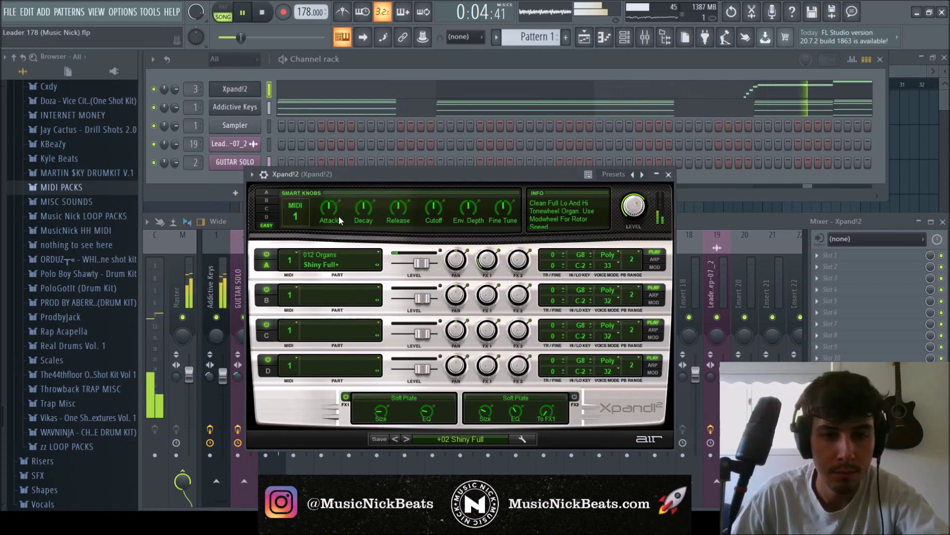
drag(429, 268, 428, 268)
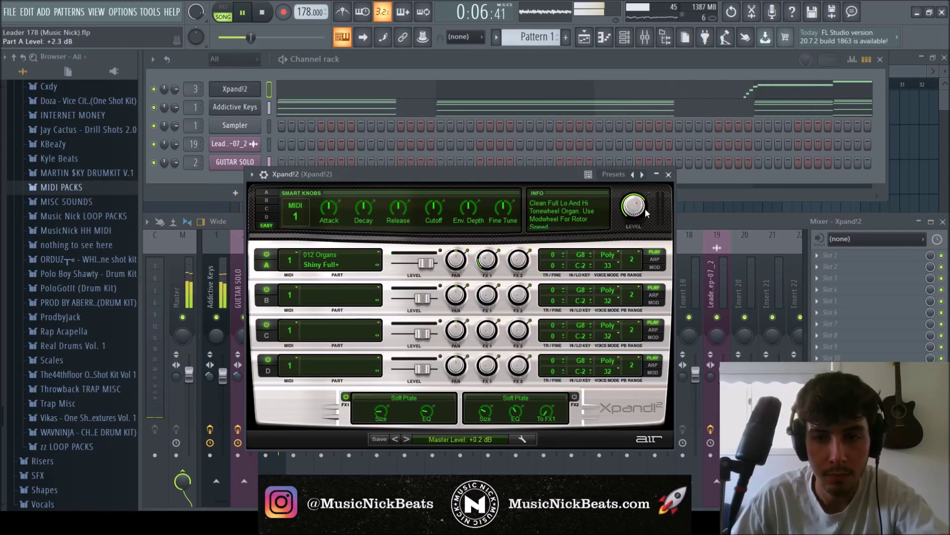
click(666, 175)
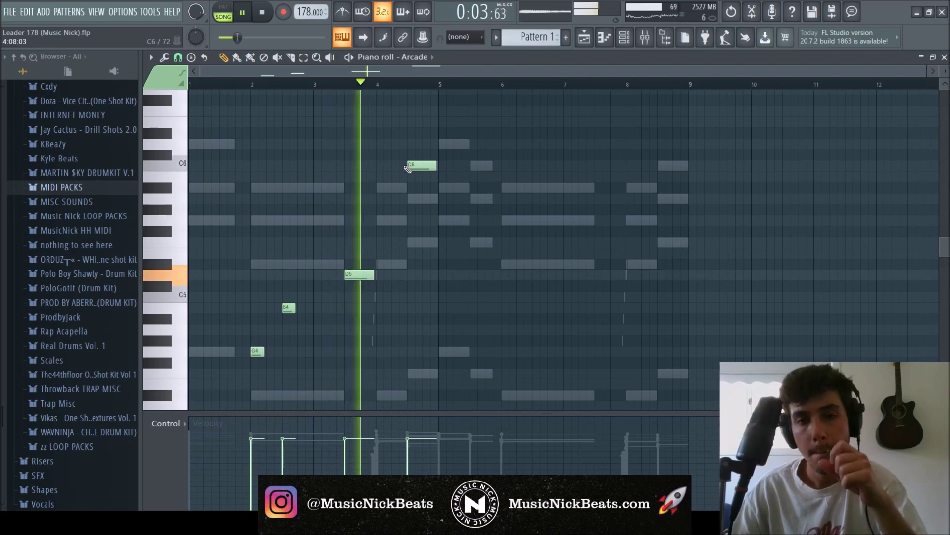
Duplicate the four-note Arcade melody into bars 5–8 and add a short E5 note on beat 2 of bar 6.
key(ctrl+a)
key(ctrl+b)
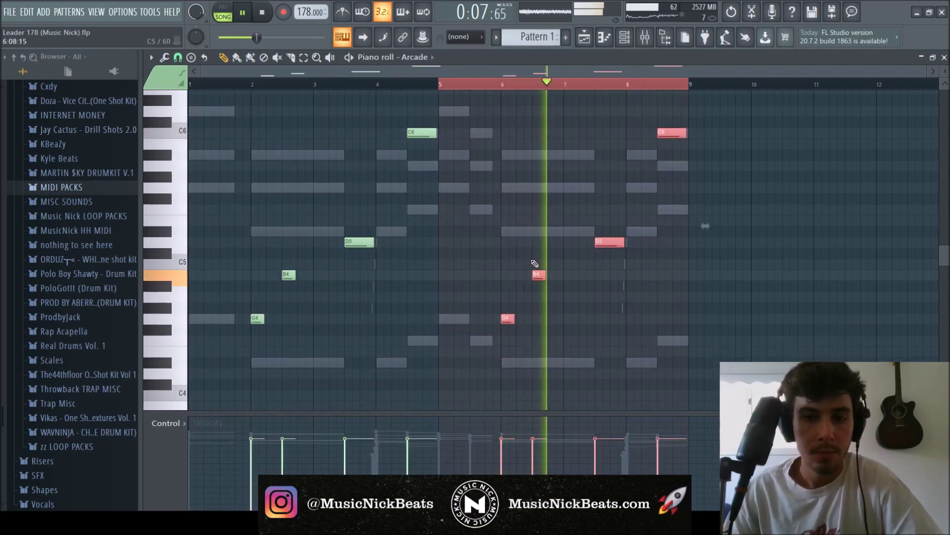
key(space)
click(502, 164)
key(space)
key(space)
drag(517, 363, 516, 215)
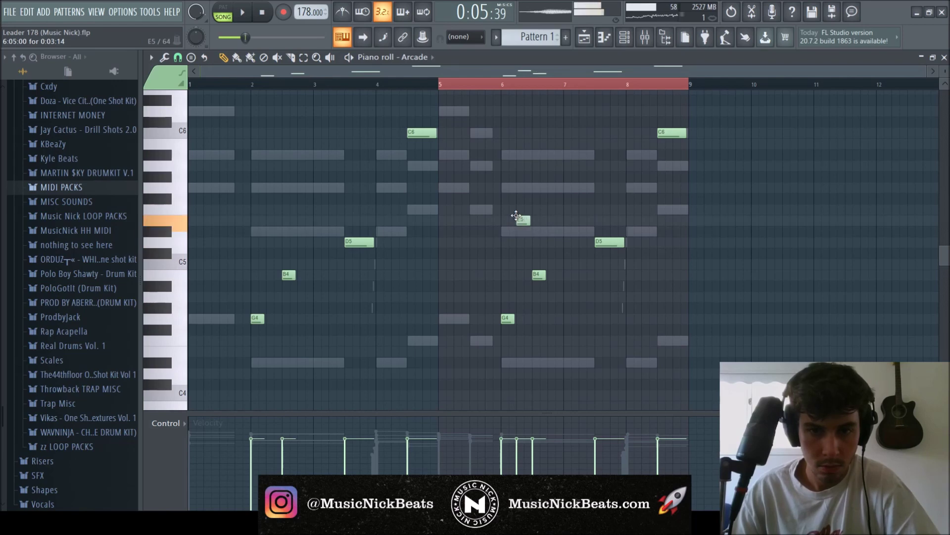
key(space)
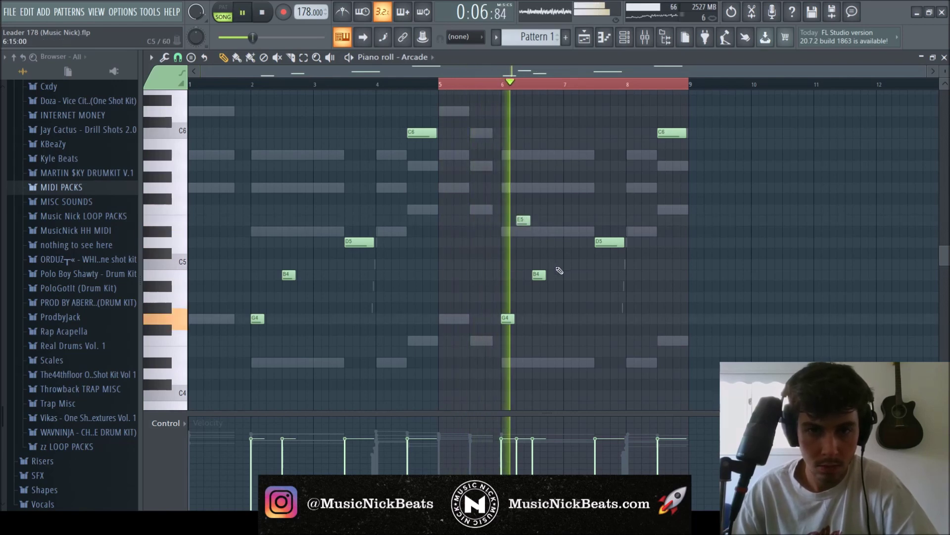
key(space)
key(space)
key(space)
Add a G5 note on beat 4 of bar 6 in the Arcade melody, checking it in playback.
click(550, 208)
key(space)
drag(550, 208, 576, 189)
key(space)
click(550, 184)
key(space)
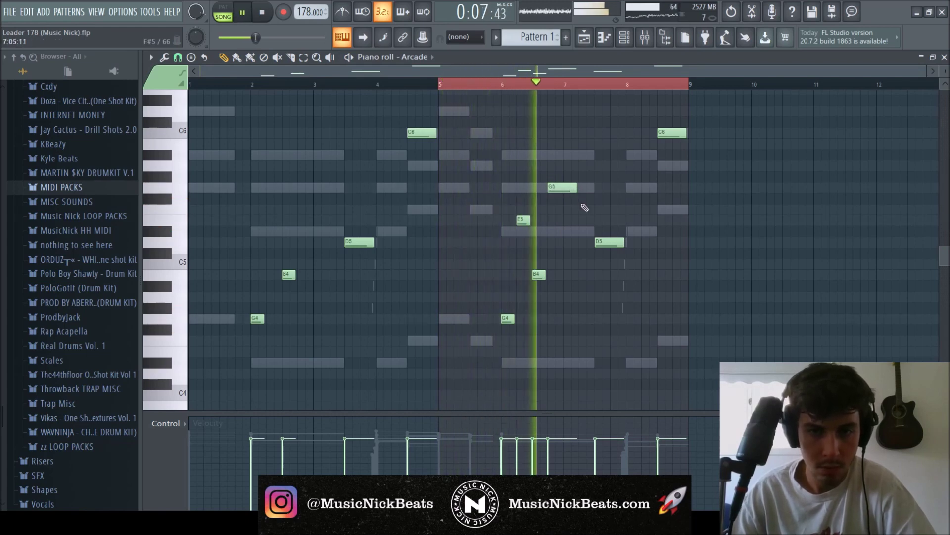
key(space)
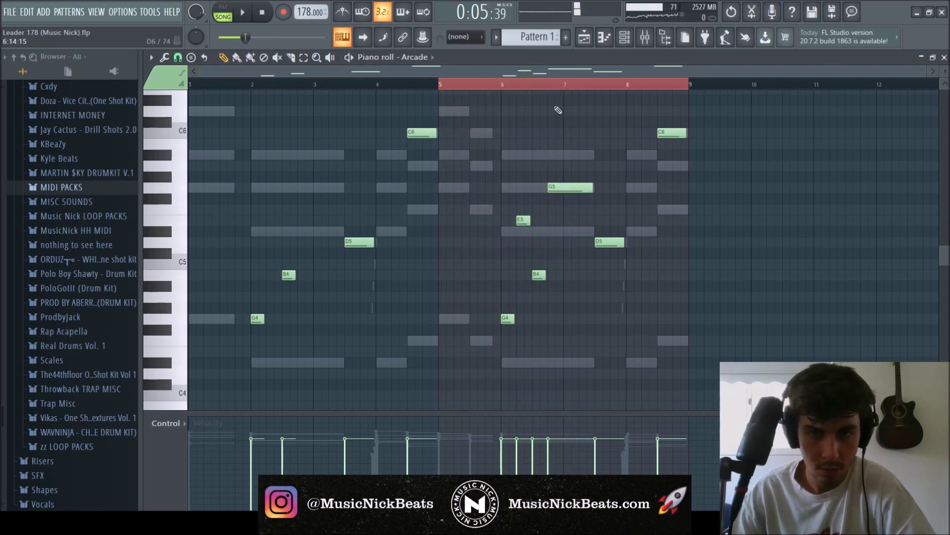
Shorten the G5 note to end at bar 7 and add a B5 note at the start of bar 7.
click(550, 85)
key(space)
key(space)
drag(593, 192, 563, 193)
key(space)
key(space)
mouse_move(564, 158)
mouse_down()
mouse_move(563, 178)
mouse_move(563, 141)
mouse_move(593, 151)
mouse_up()
key(space)
key(space)
key(space)
key(space)
key(space)
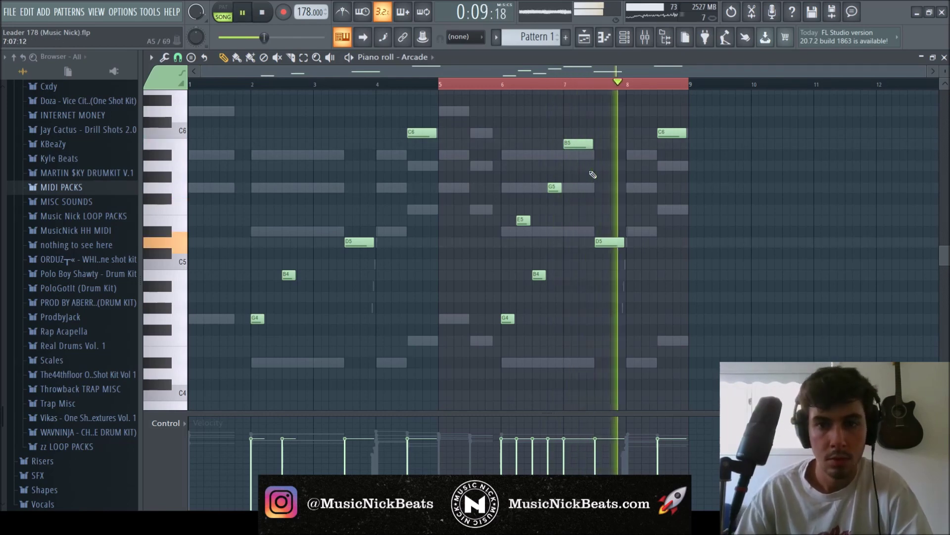
Delete the D5 note in bar 7, shorten the B5 before it, and check the Arcade melody in playback.
right_click(609, 242)
key(space)
key(space)
drag(592, 145, 585, 147)
key(space)
key(space)
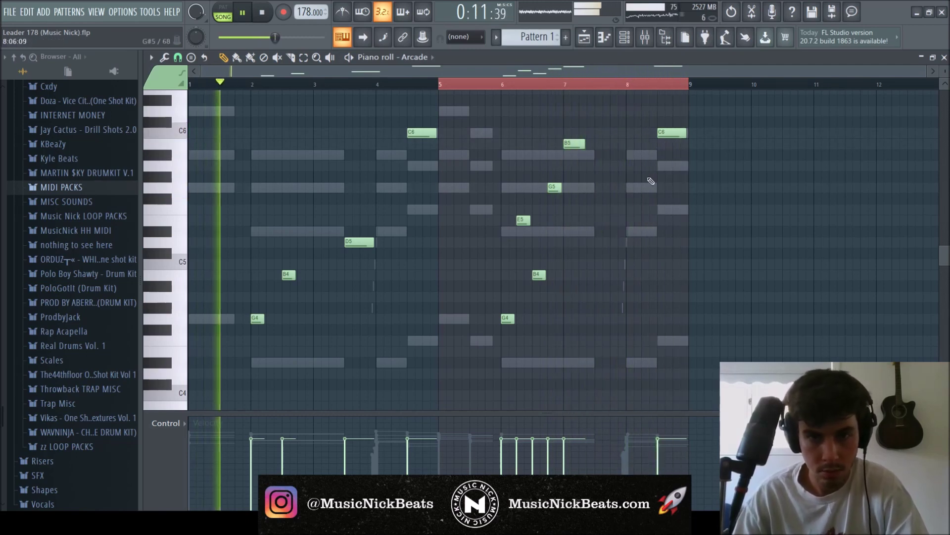
Randomize the velocities of all the Arcade notes and load a Drip preset on the Arcade mixer track.
key(ctrl+a)
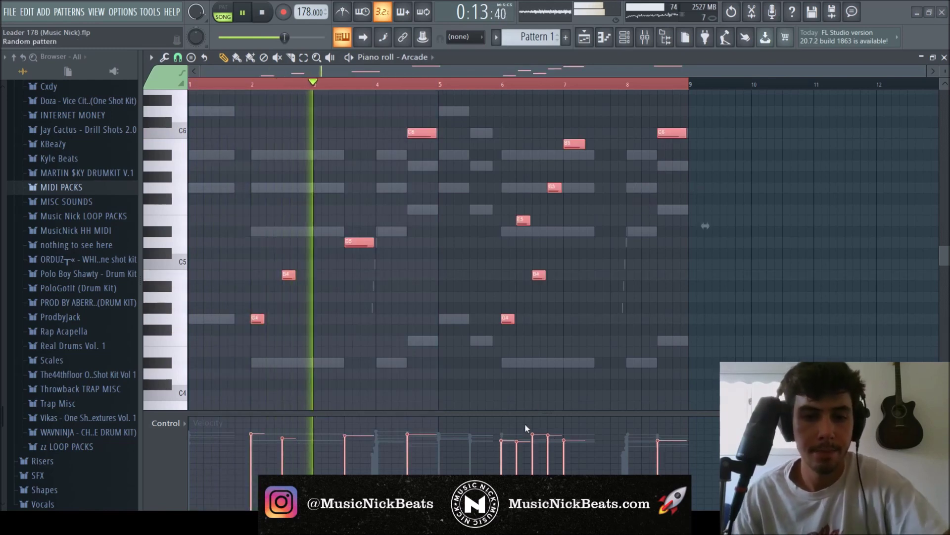
click(945, 57)
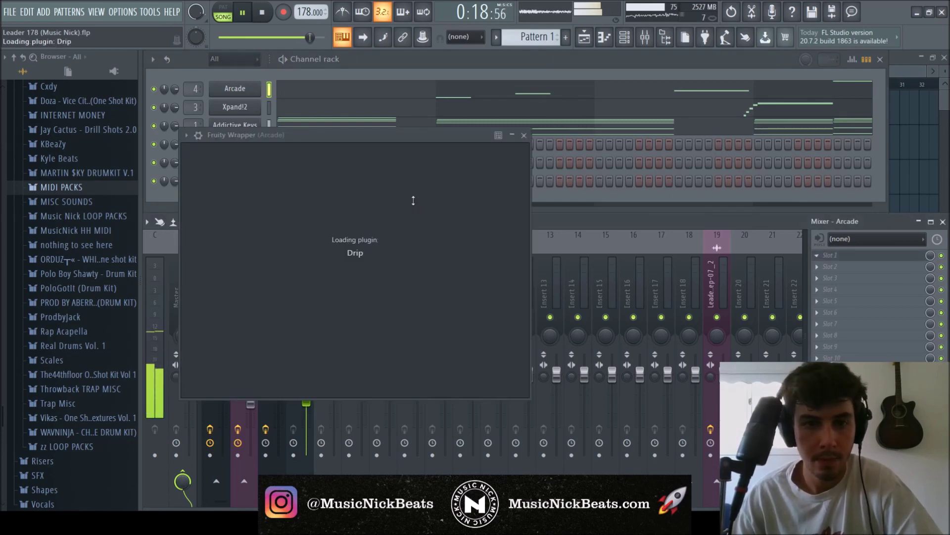
click(386, 176)
click(233, 257)
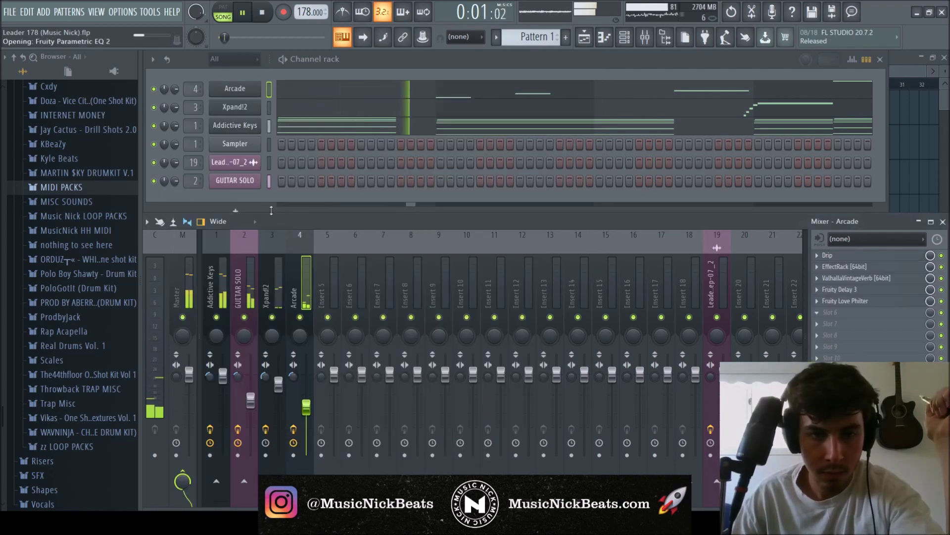
Roll off the low end of the Arcade mixer track with Fruity Parametric EQ 2, checking it in playback.
drag(282, 321, 353, 316)
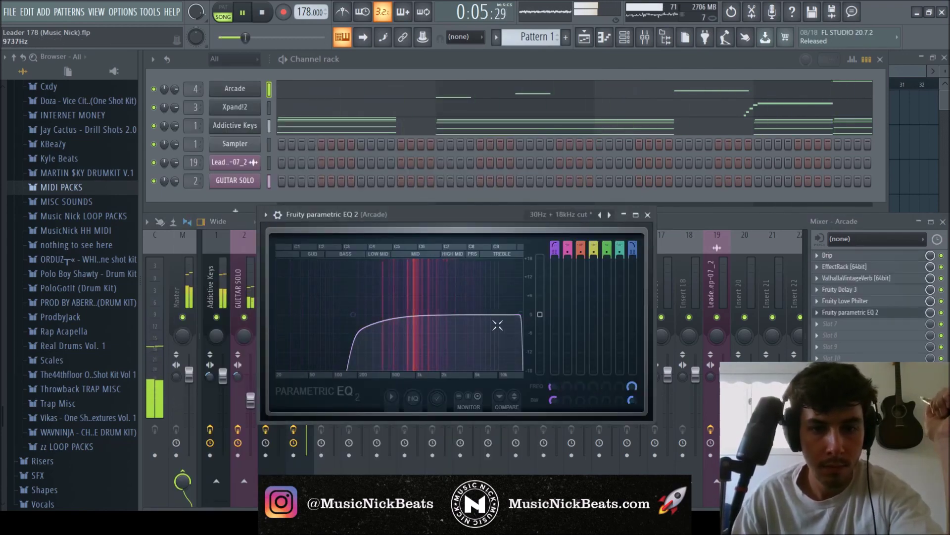
click(648, 214)
key(space)
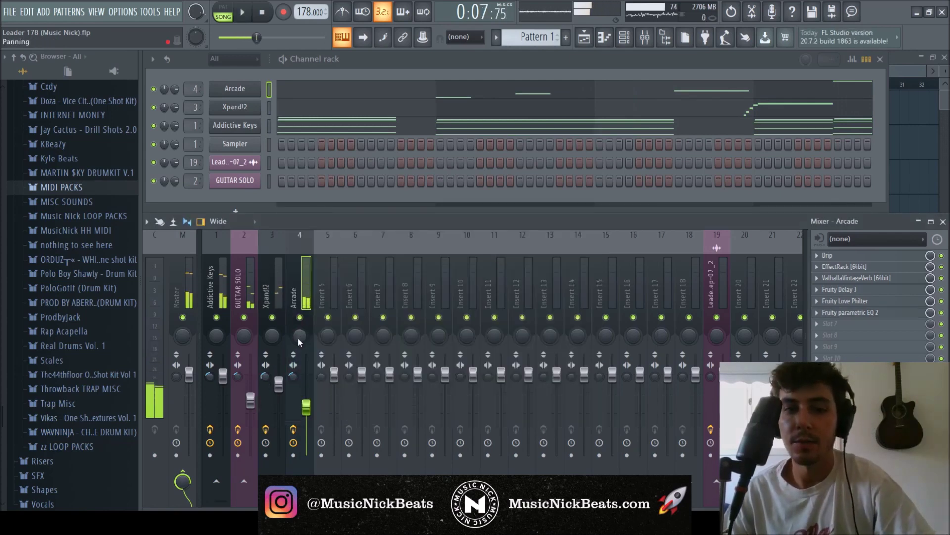
Solo the Arcade mixer track, inspect its Fruity Love Philter, and listen to it alone before bringing the other tracks back.
right_click(300, 317)
click(829, 302)
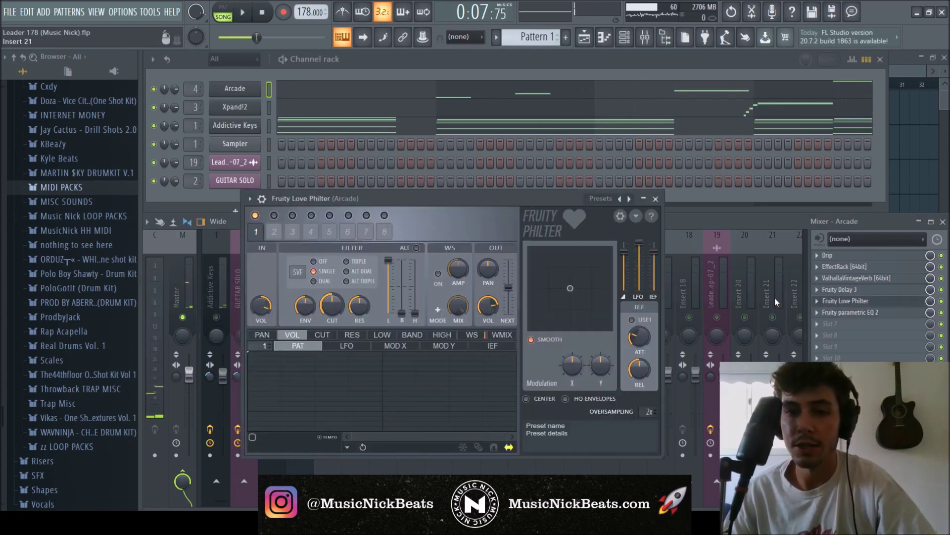
click(656, 199)
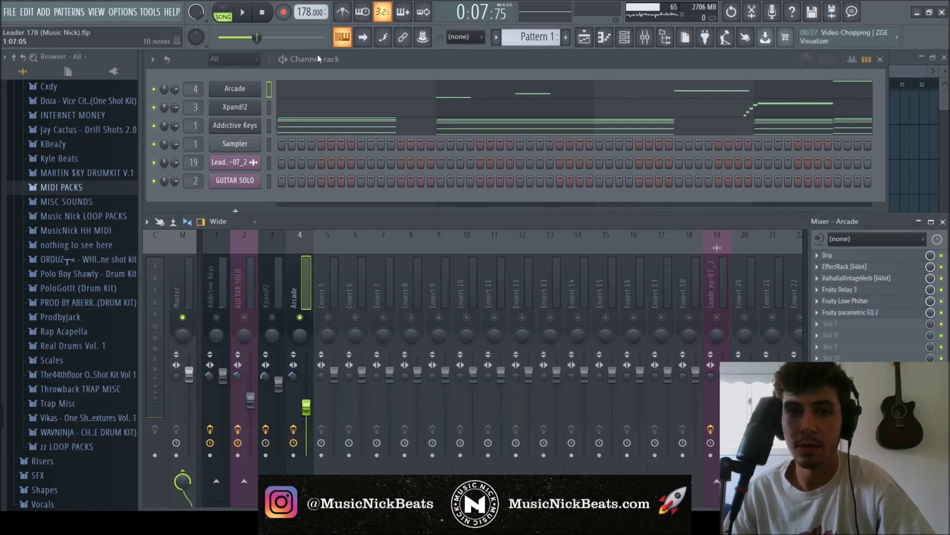
click(244, 14)
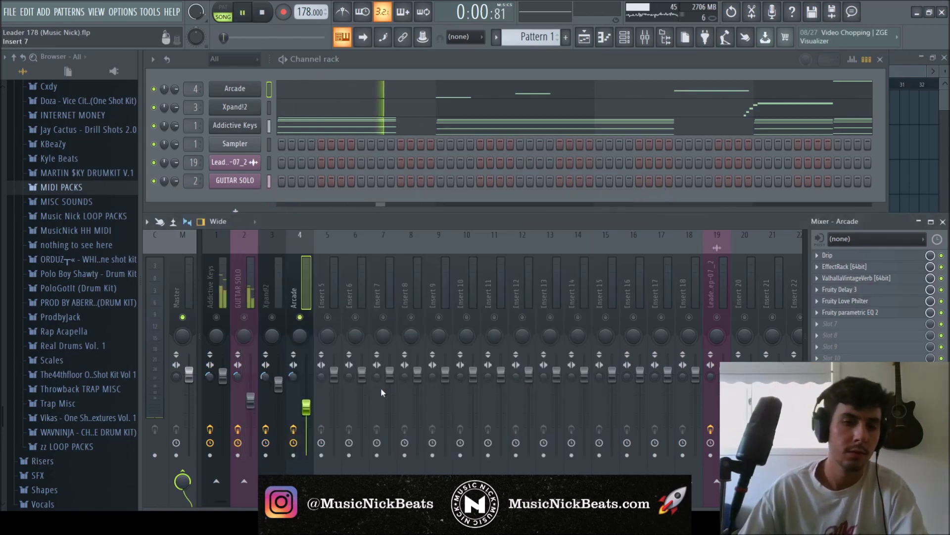
right_click(300, 318)
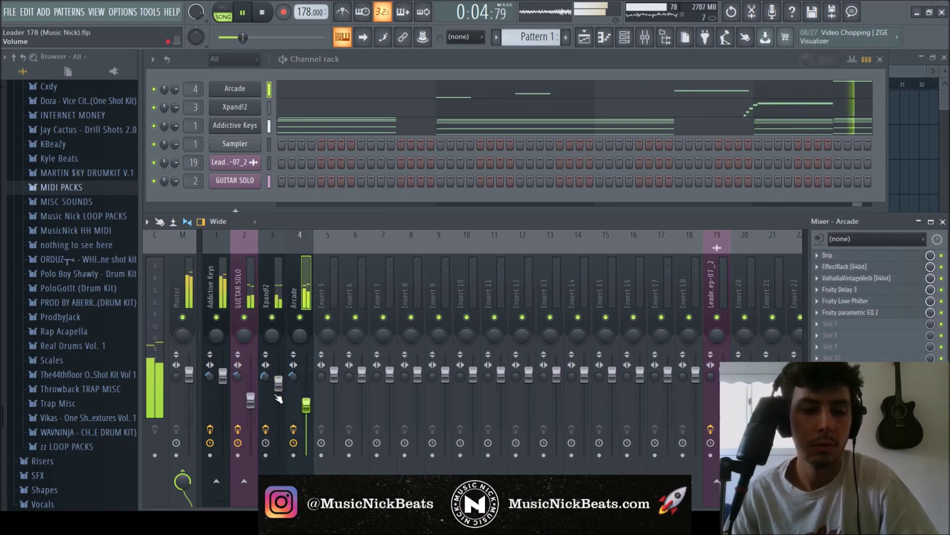
key(space)
Add a second Addictive Keys instrument with the Studio Grand - Ambient preset.
key(F9)
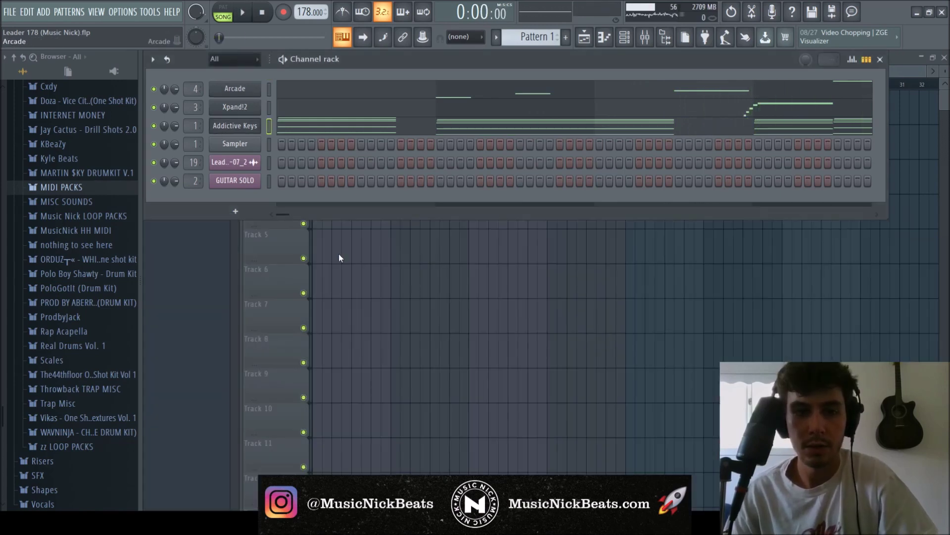
click(235, 125)
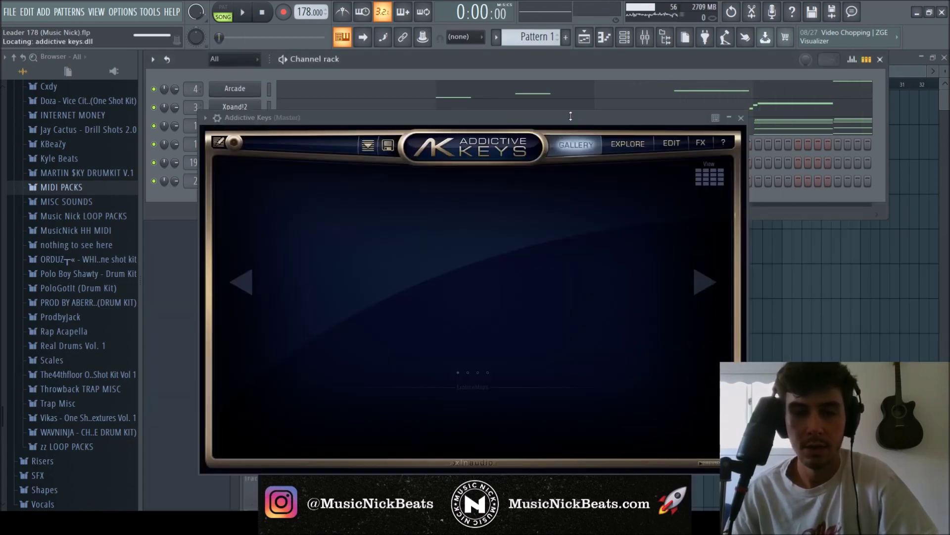
click(741, 118)
click(243, 144)
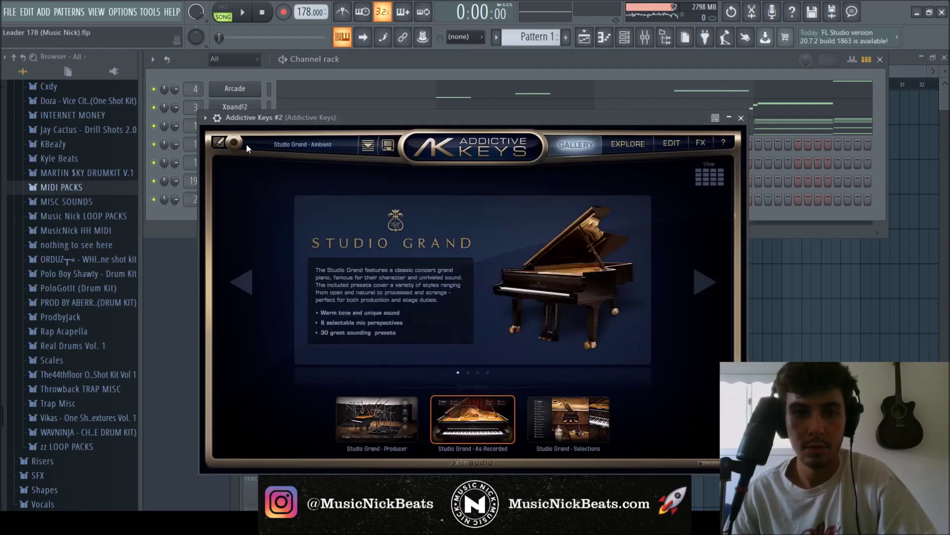
click(741, 118)
Link the second Addictive Keys instrument to mixer insert 2 and move its channel above the first Addictive Keys channel.
key(F9)
click(319, 283)
key(ctrl+l)
key(alt+Left)
key(alt+Left)
key(alt+Left)
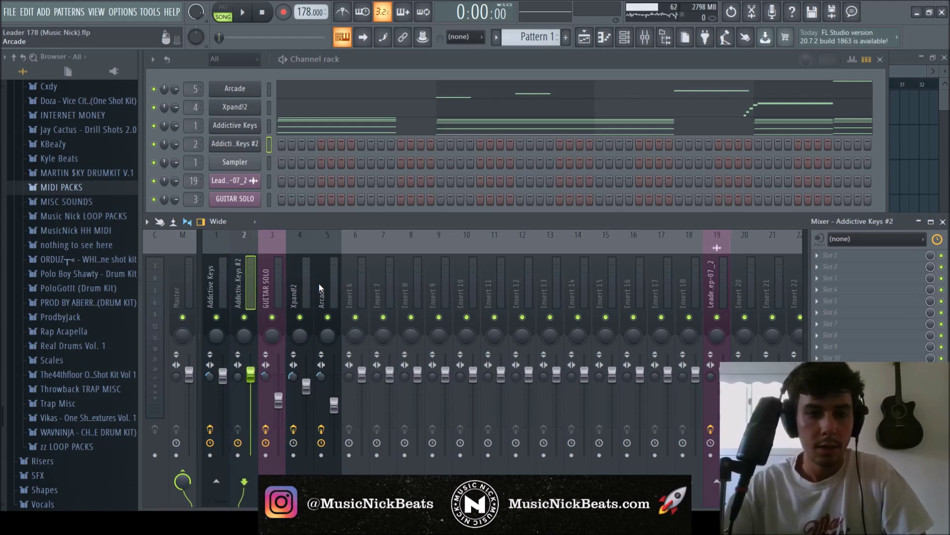
click(269, 127)
key(alt+Up)
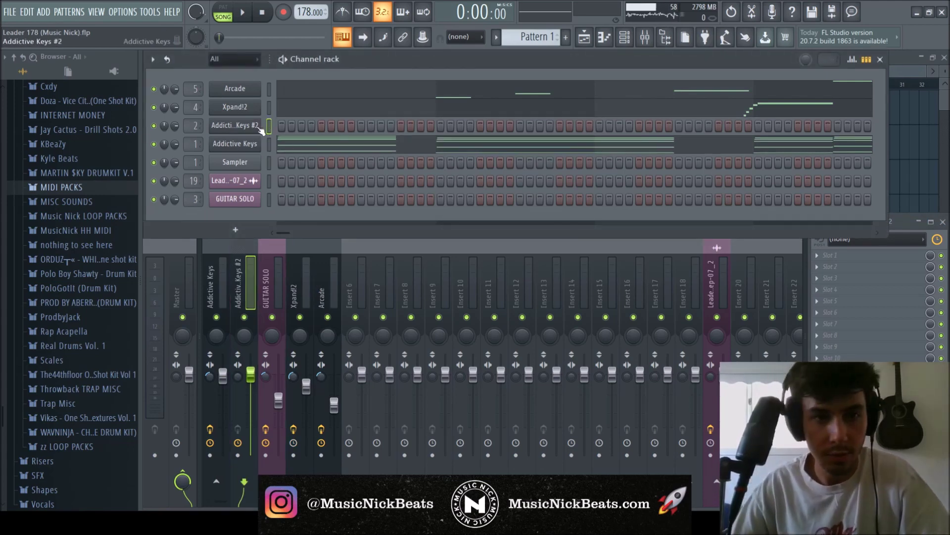
Write a high piano melody across bars 1 to 8 for Addictive Keys #2 in octaves 7 and 8, and randomize its velocities.
key(F7)
key(space)
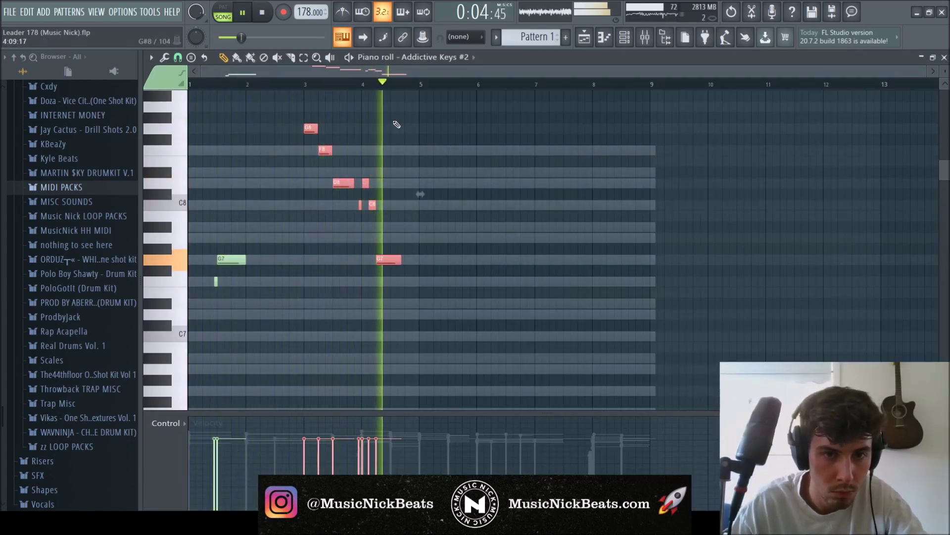
ctrl+click(388, 126)
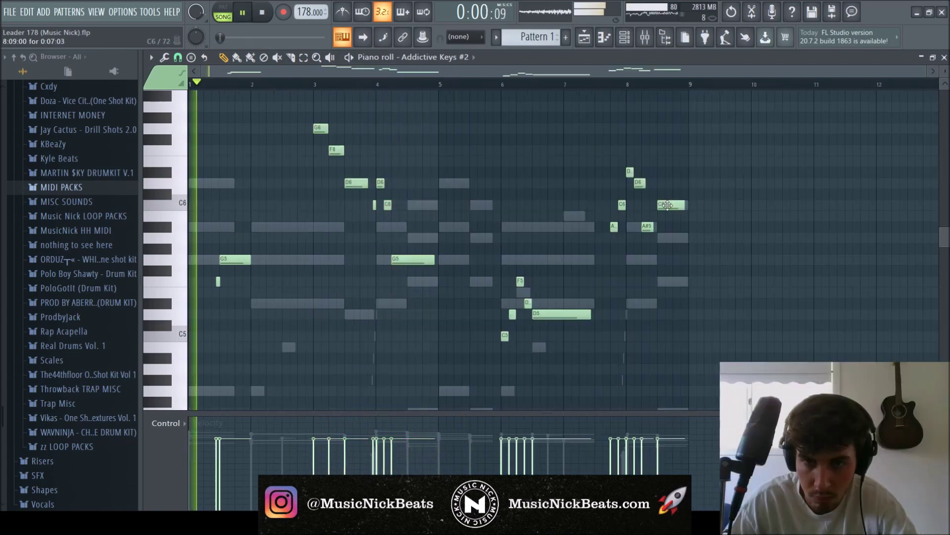
scroll(668, 255, up, 8)
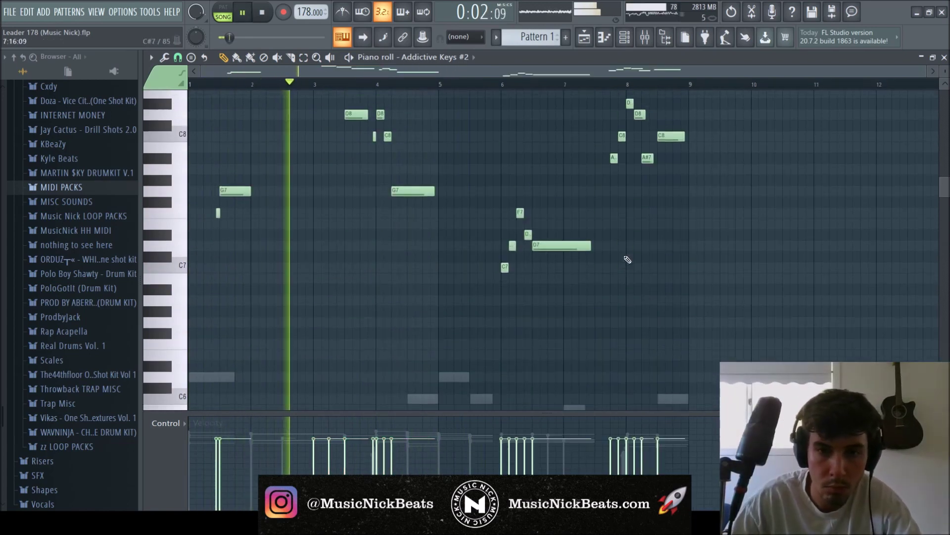
key(ctrl+a)
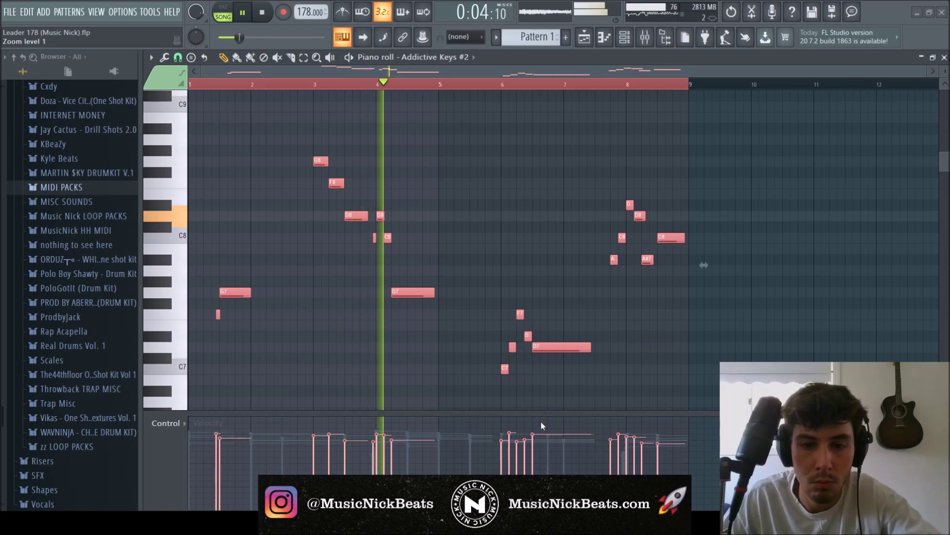
Copy the Addictive Keys mixer track's effects onto the Addictive Keys #2 mixer track.
key(F6)
key(F9)
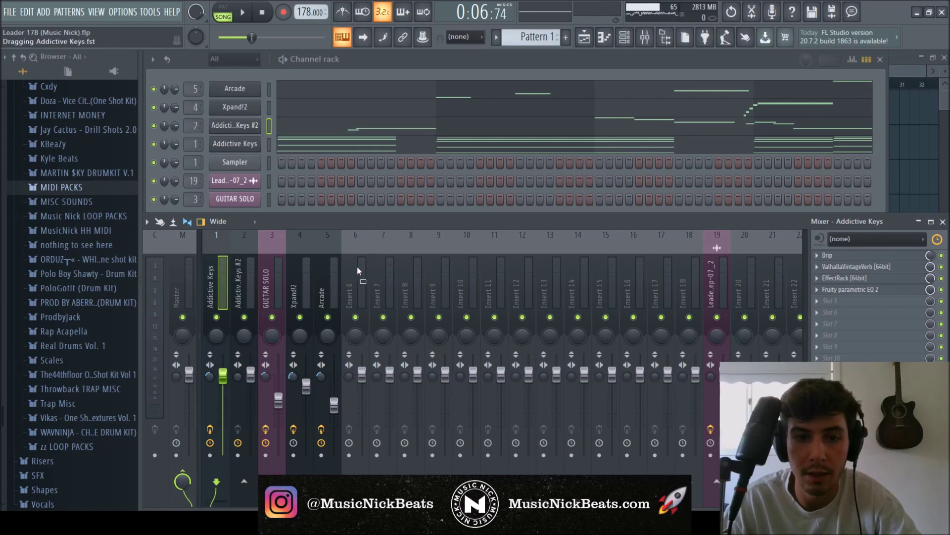
drag(243, 278, 242, 277)
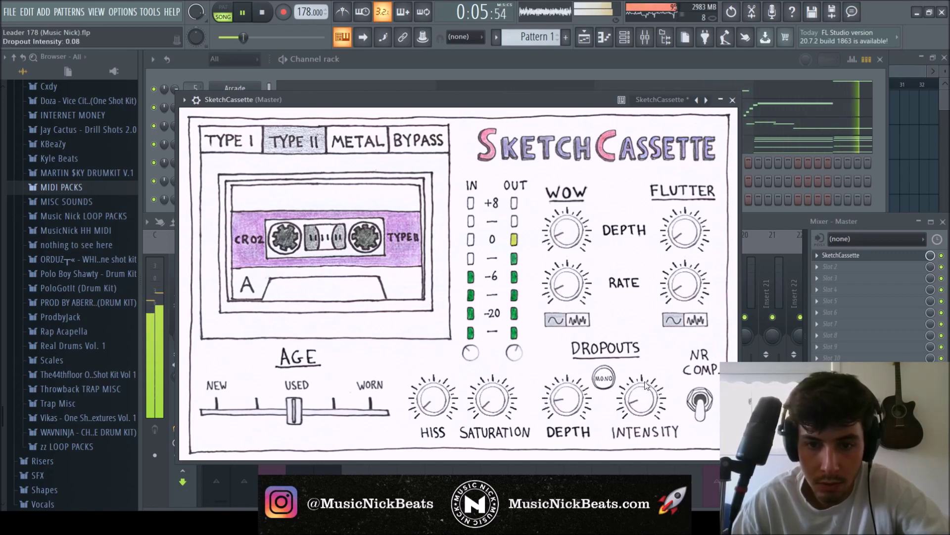
Adjust the wow settings of the Type II SketchCassette effect on the Master track, checking it in playback.
drag(571, 286, 566, 237)
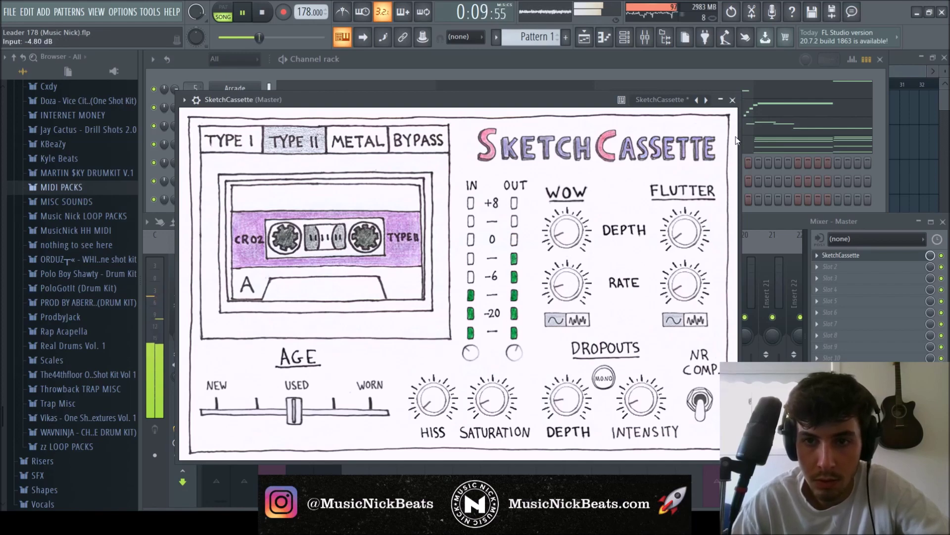
click(733, 100)
click(262, 12)
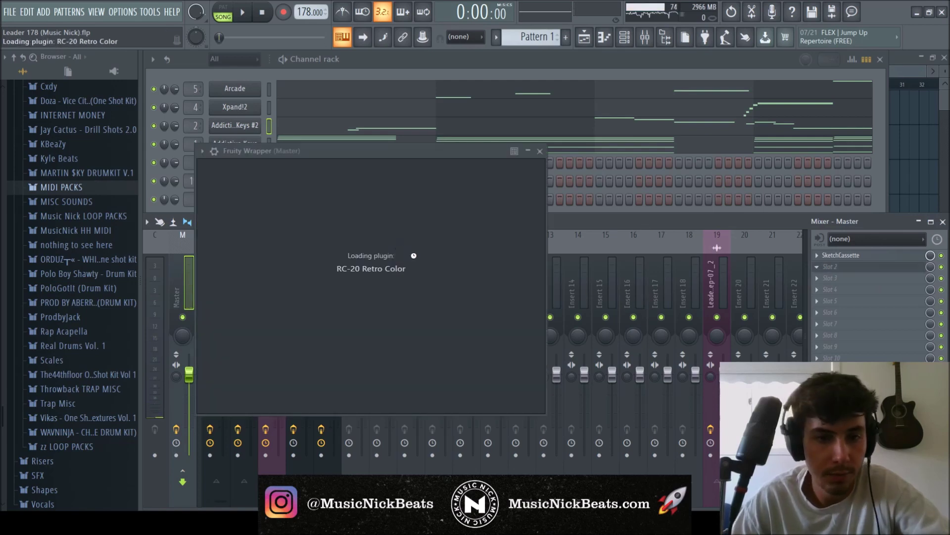
Load RC-20 Retro Color on the Master track with the Vinyl 2 preset.
drag(369, 152, 348, 90)
click(351, 119)
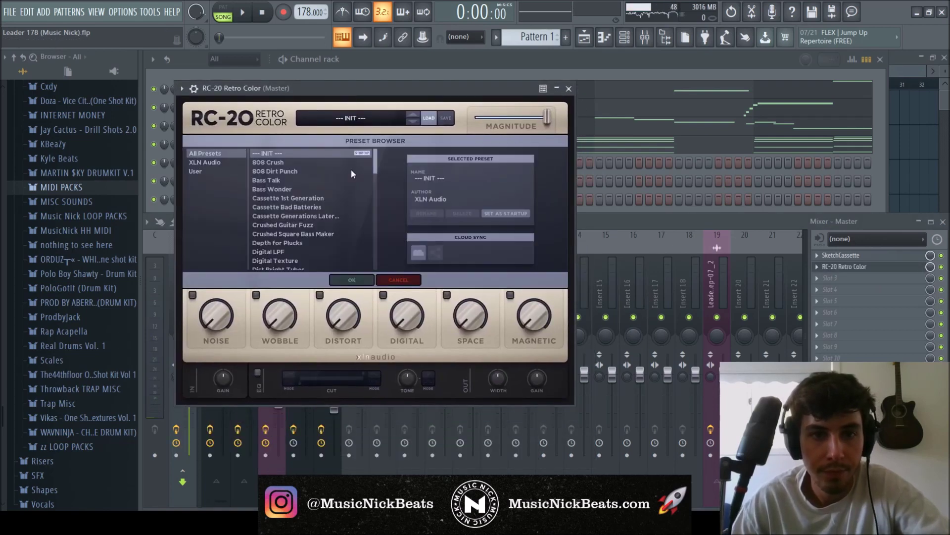
drag(374, 167, 340, 255)
click(264, 259)
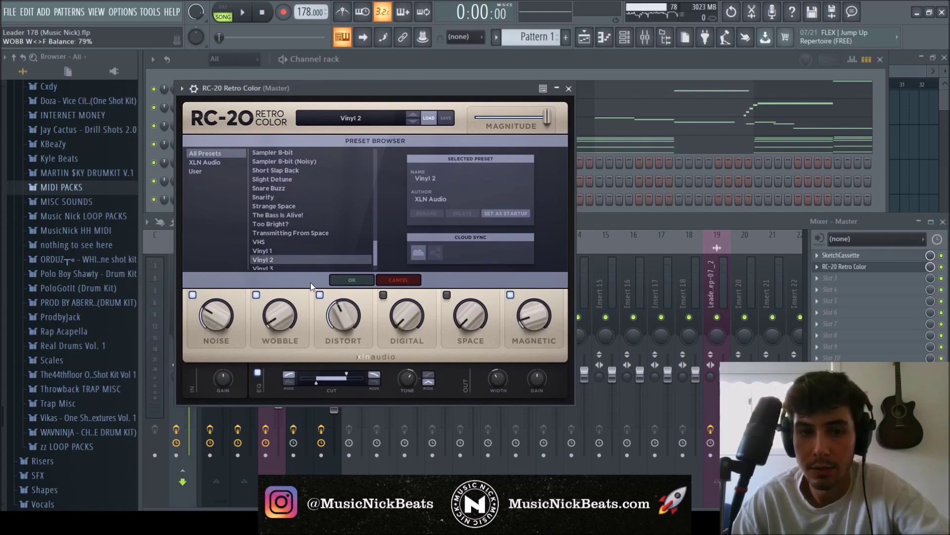
click(351, 280)
Adjust the low cut and noise in RC-20 Retro Color and turn off its Wobble module, checking the mix in playback.
drag(326, 383, 336, 384)
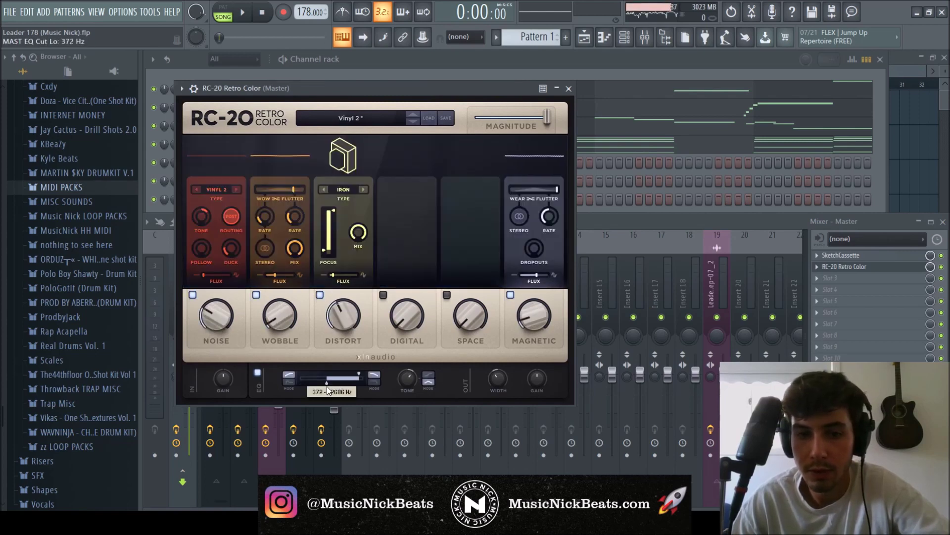
click(256, 295)
drag(211, 320, 207, 330)
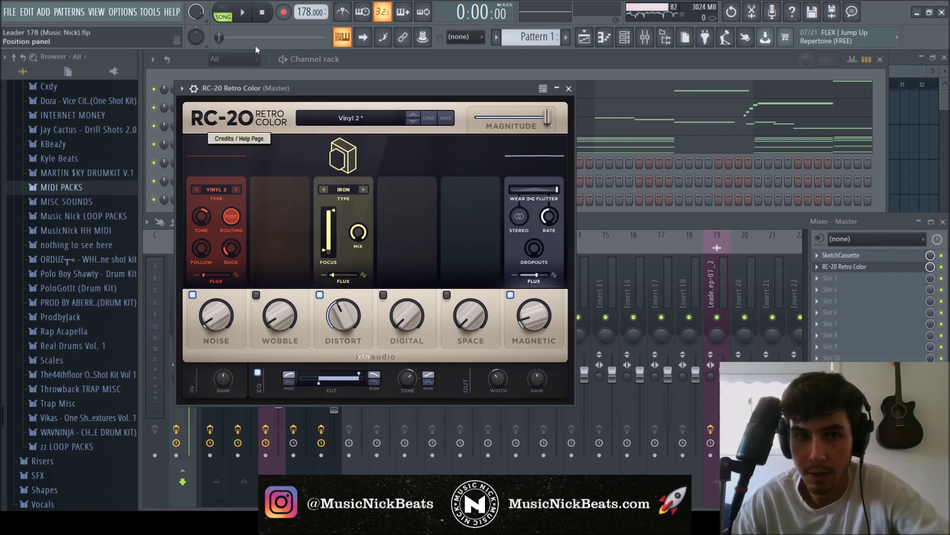
key(space)
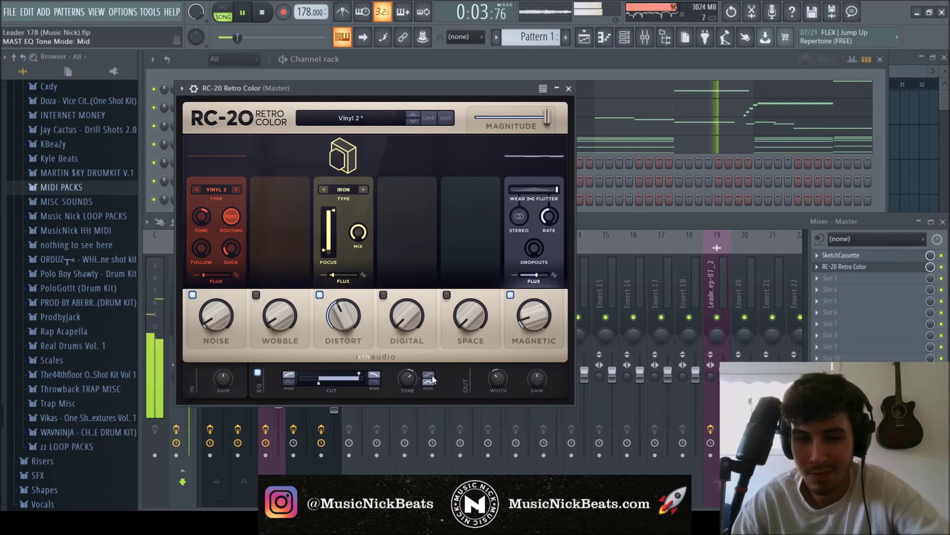
click(569, 88)
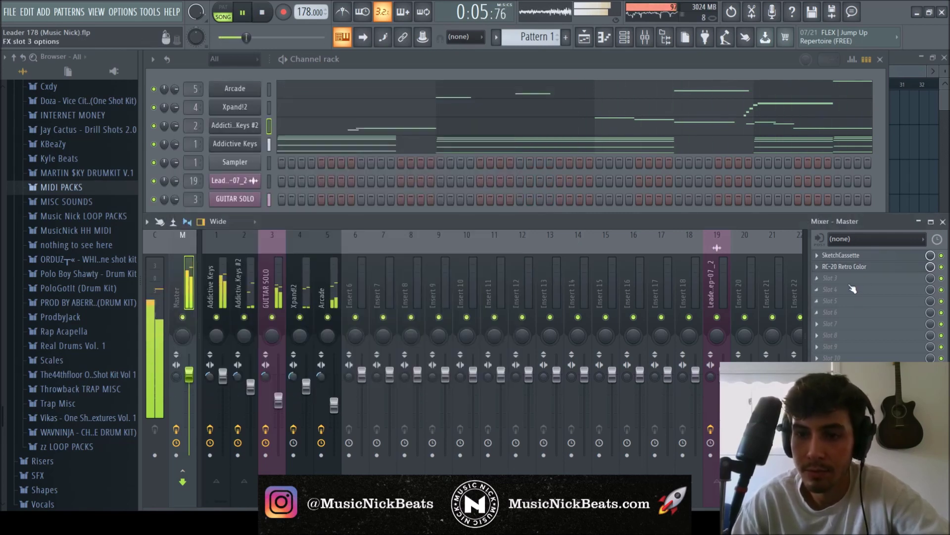
Add Fruity Parametric EQ 2 to the Master track after RC-20 Retro Color and adjust its low-end band.
click(510, 371)
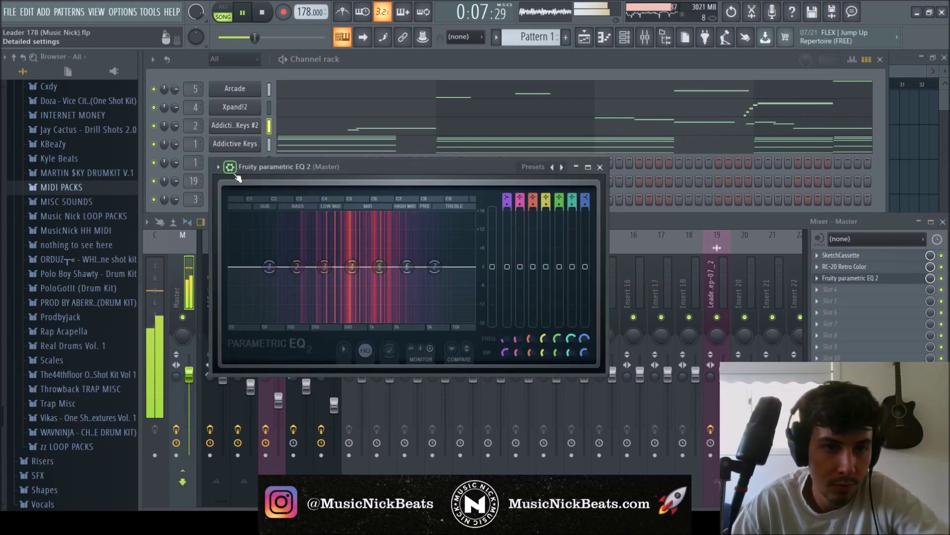
scroll(240, 269, up, 5)
drag(240, 269, 252, 271)
scroll(473, 276, up, 5)
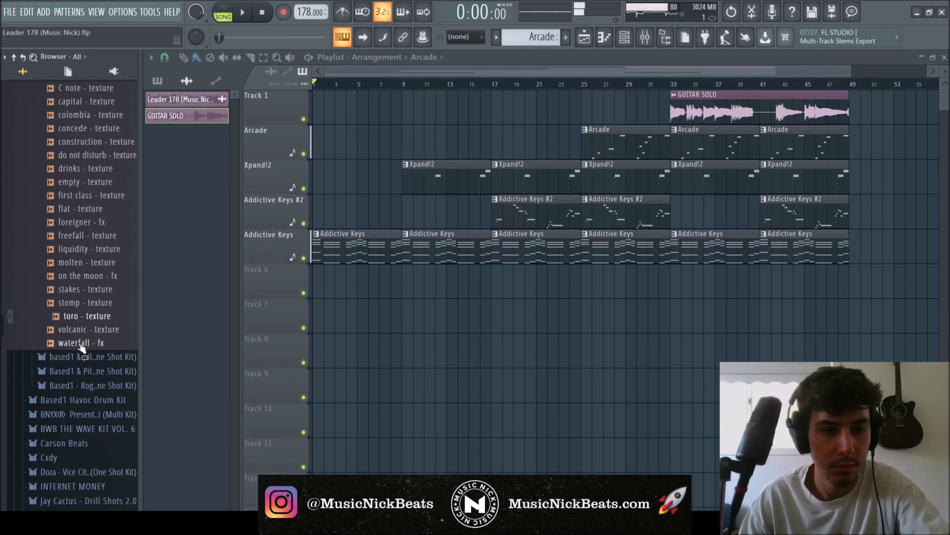
Place the toro - texture sample on playlist track 7 from bar 1 and repeat it through bar 48.
click(89, 319)
drag(88, 320, 330, 302)
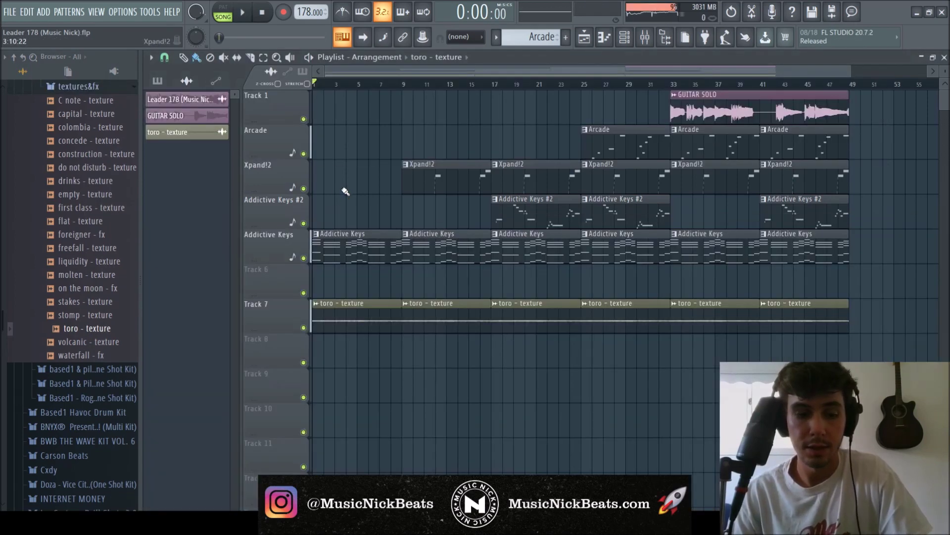
Select all the playlist clips and arm the Master mixer track for disk recording.
key(ctrl+a)
key(F6)
key(F9)
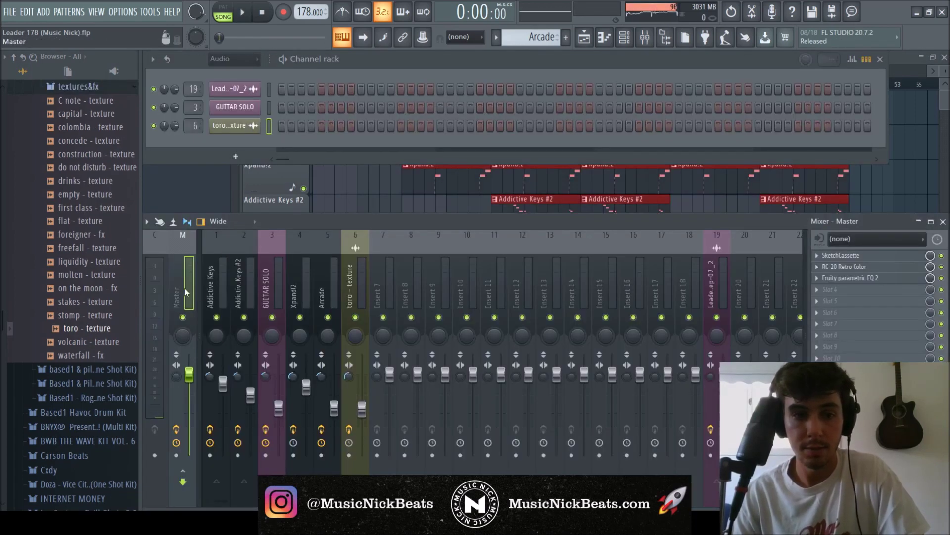
click(176, 454)
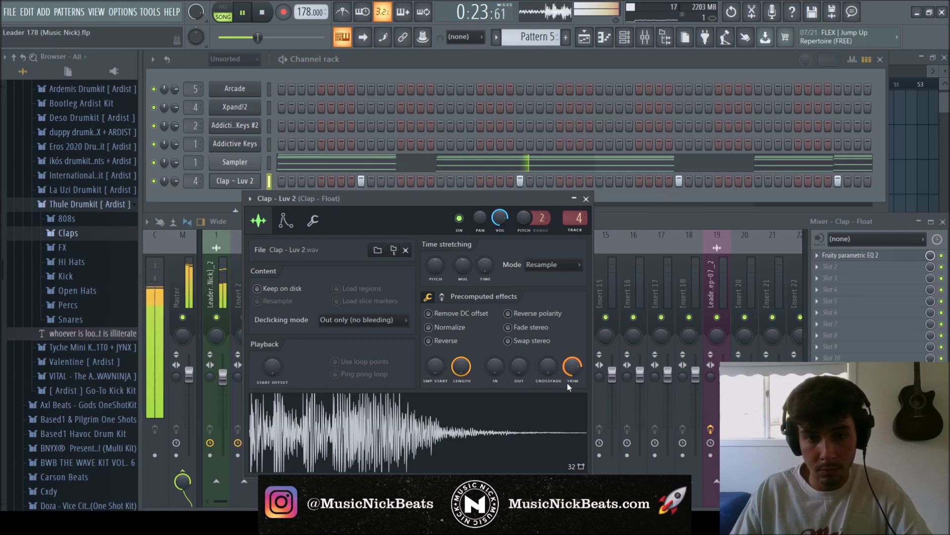
Normalize the Clap - Luv 2 sample and turn on clipping for its boost effect.
click(448, 327)
click(442, 297)
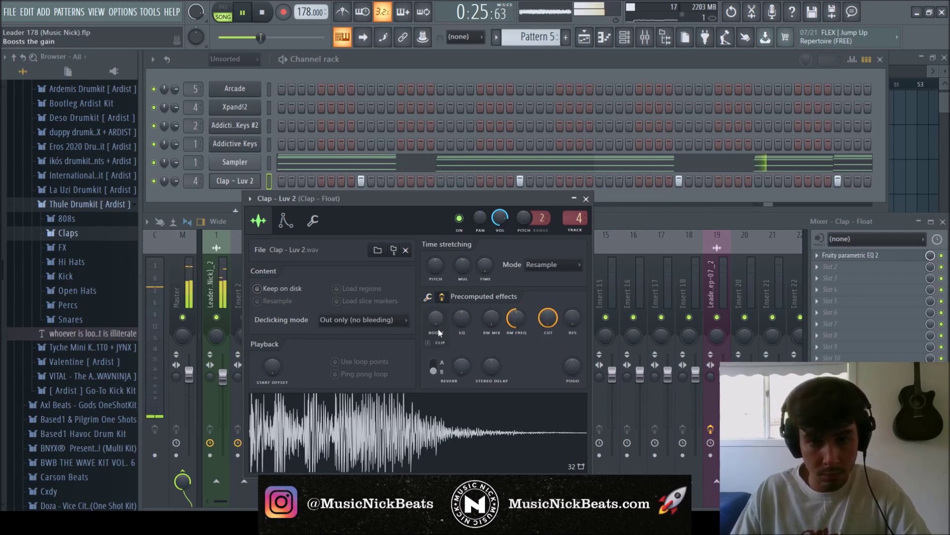
drag(437, 332, 438, 331)
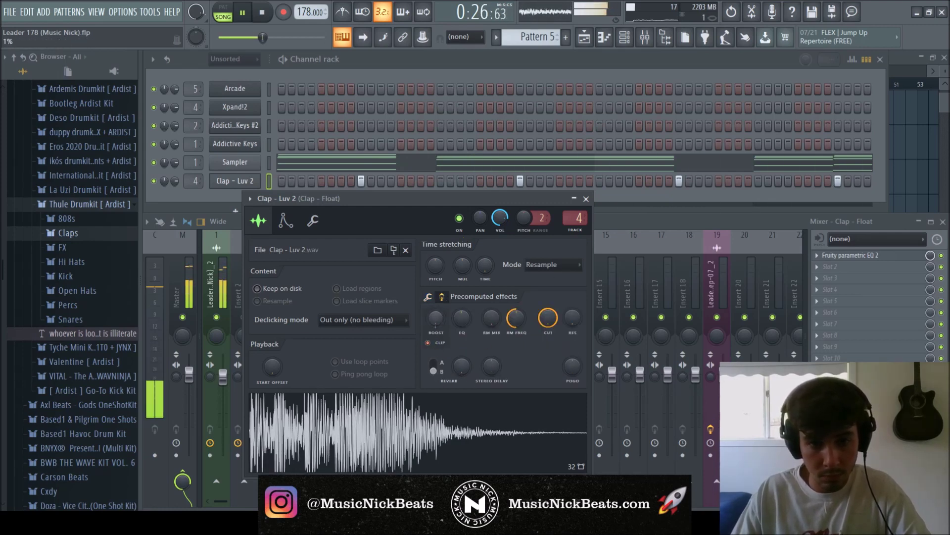
click(587, 199)
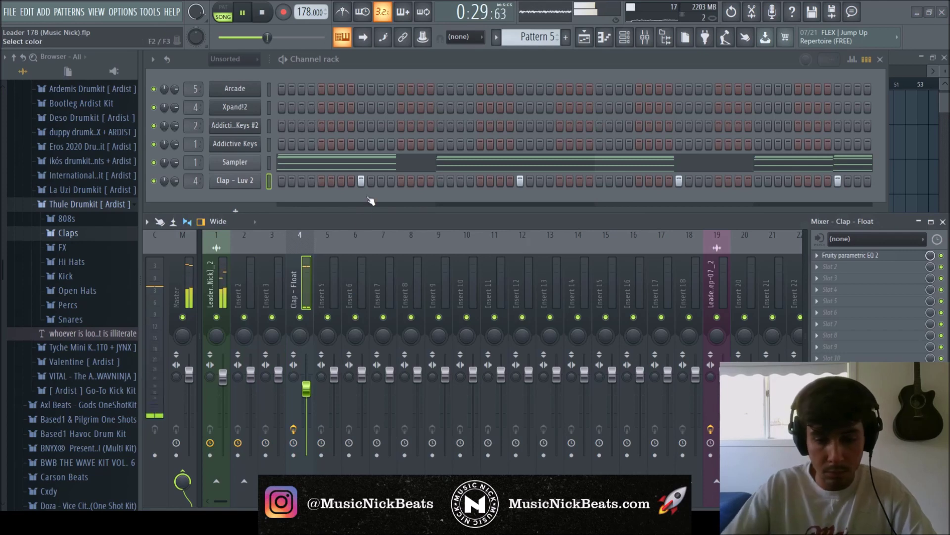
Link the Clap - Luv 2 channel to mixer track 4 and select the bounced melody's mixer track.
key(ctrl+l)
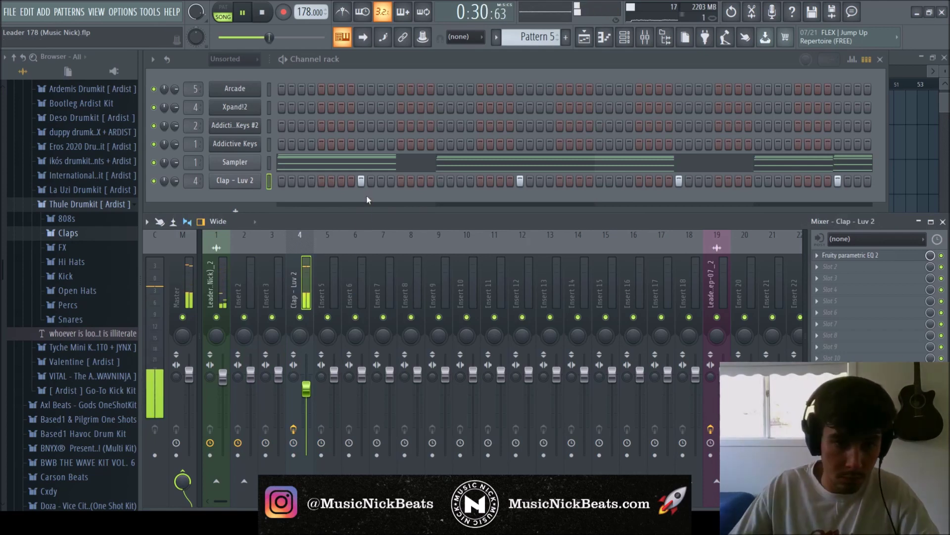
click(211, 277)
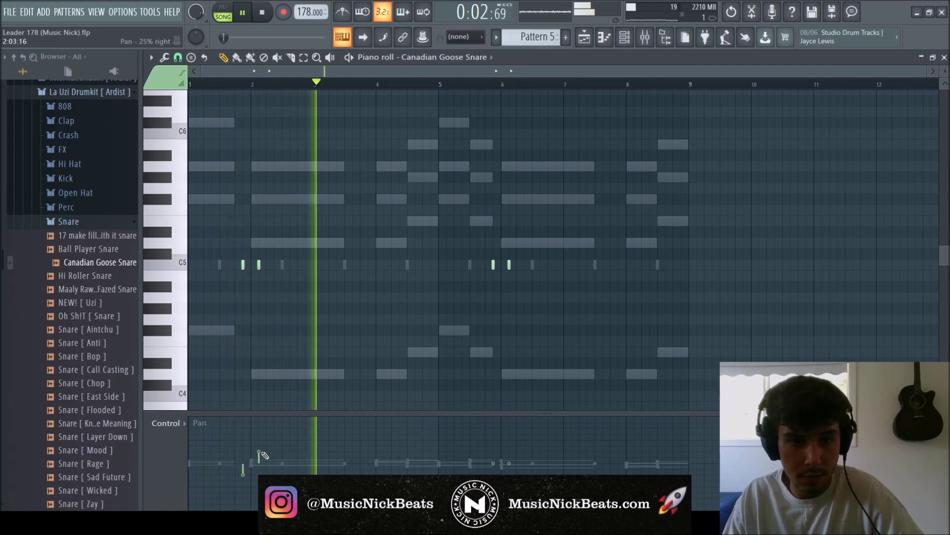
Pan the Canadian Goose Snare note at the end of bar 5 about 23% right and the one starting bar 6 left.
key(space)
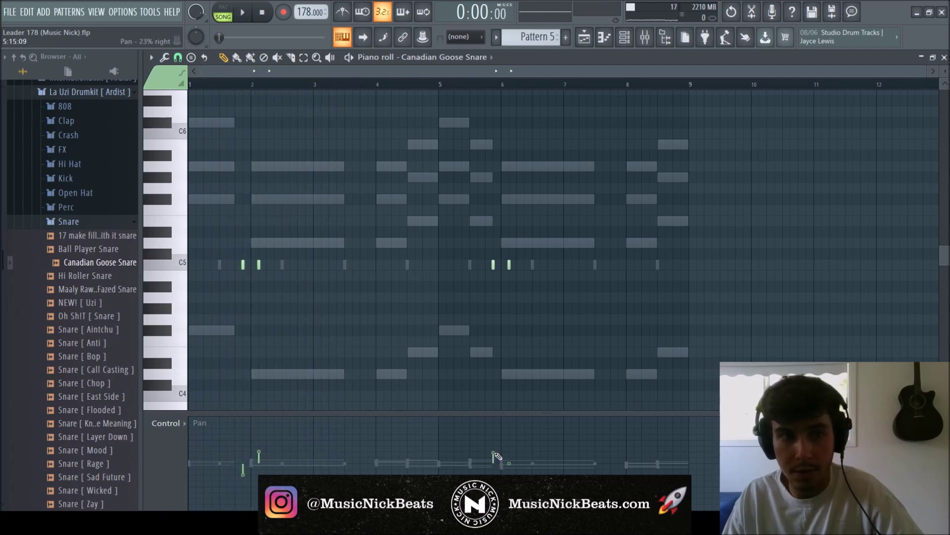
click(509, 473)
key(space)
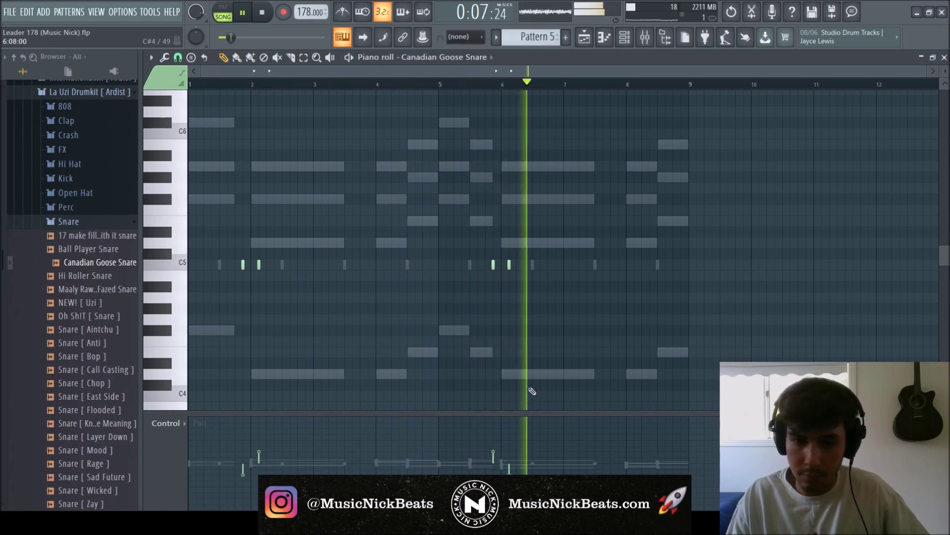
Delete the two Canadian Goose Snare notes around the start of bar 6.
key(space)
right_click(493, 264)
right_click(509, 264)
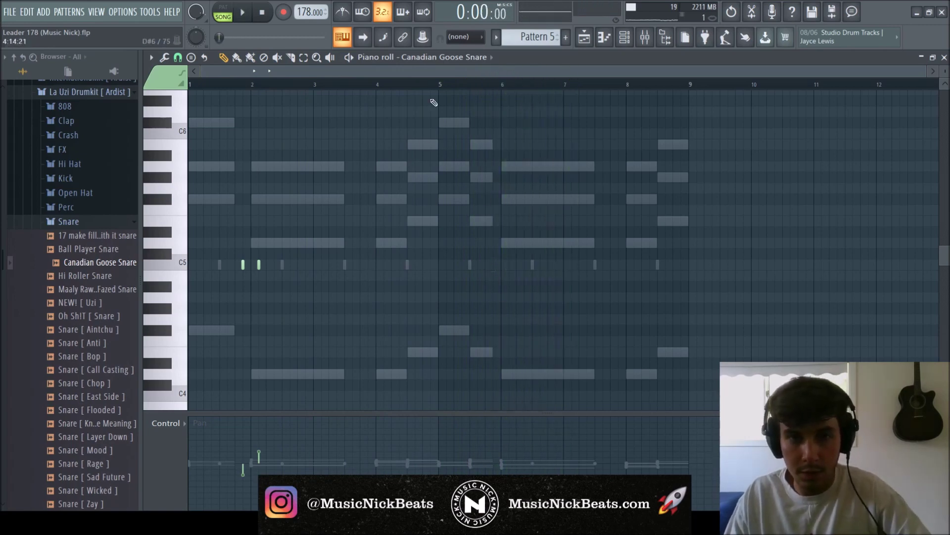
key(ctrl+b)
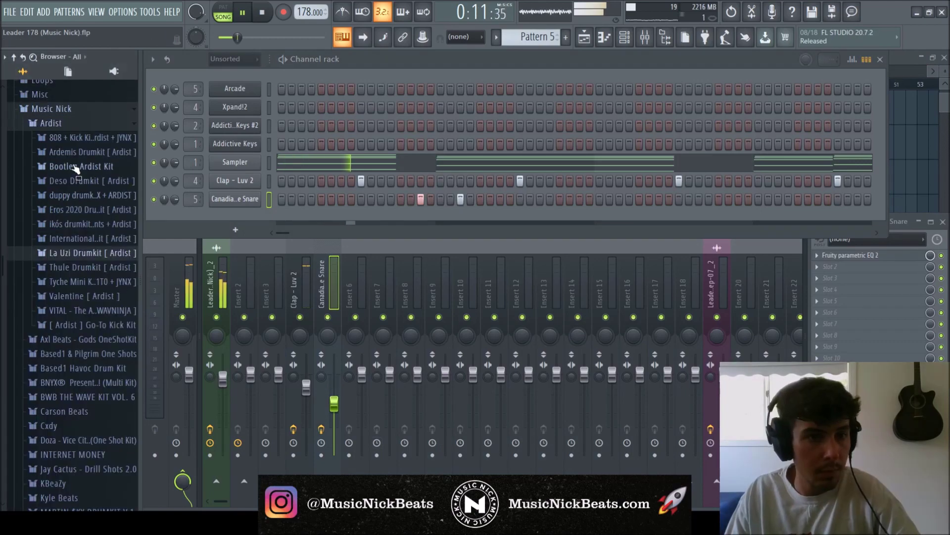
Load Hi Hat [ Wayne ] from the Deso Drumkit into a new channel and fill it with a hit every four steps.
click(69, 180)
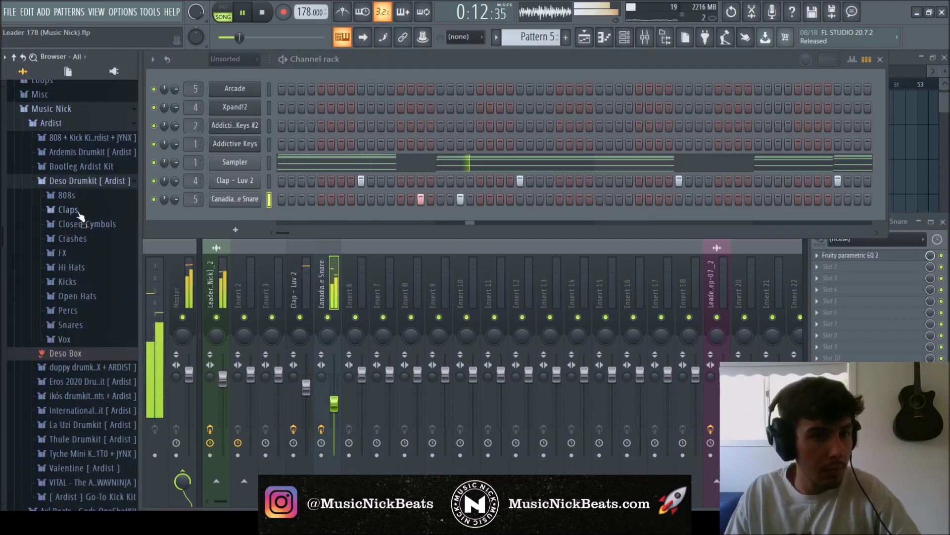
click(71, 267)
click(91, 403)
drag(93, 415, 125, 386)
drag(249, 213, 249, 219)
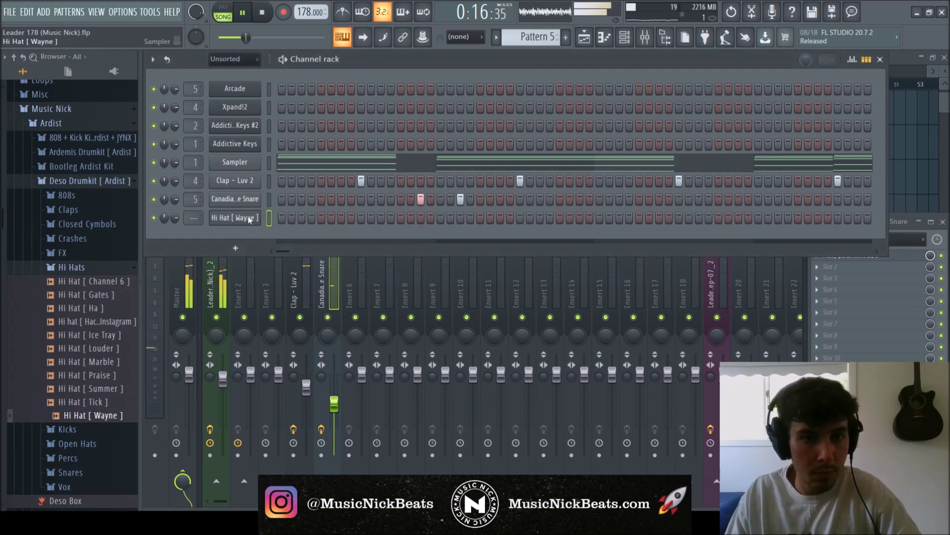
click(430, 271)
click(114, 269)
click(91, 180)
Adjust the Hi Hat [ Wayne ] sample's normalization, trim and fade-out.
click(236, 218)
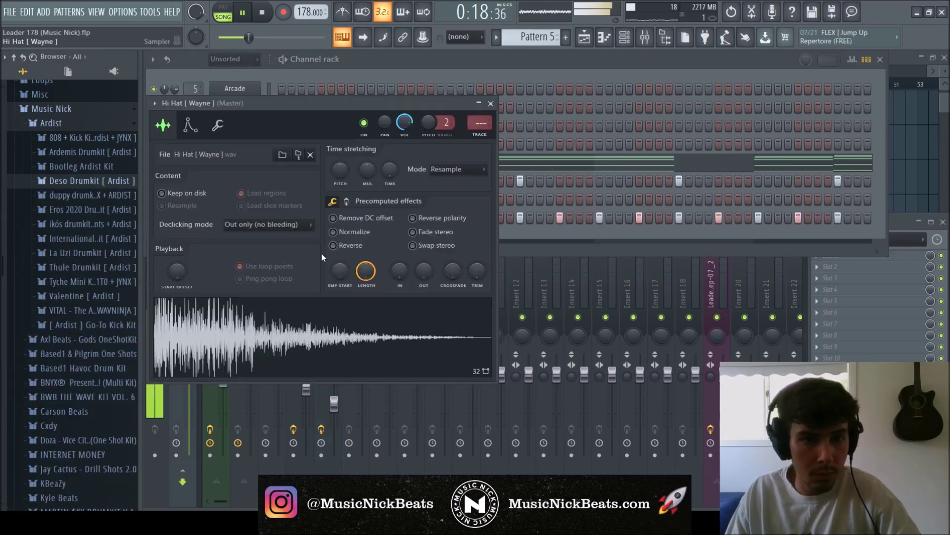
click(371, 231)
click(371, 232)
drag(477, 271, 477, 218)
drag(424, 271, 424, 258)
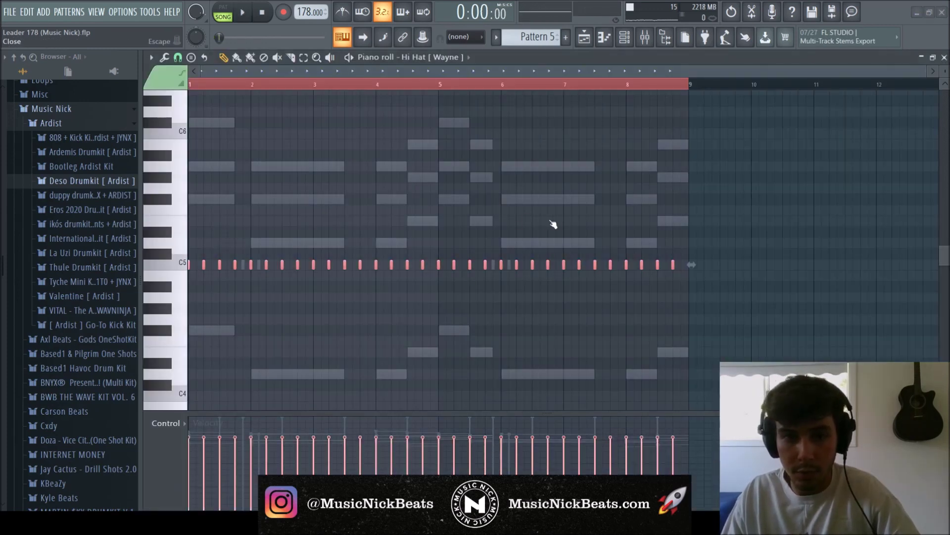
Raise the hi-hat notes' velocity and fill in slightly softer off-beat C5 hits for eight hits per bar.
scroll(471, 263, up, 3)
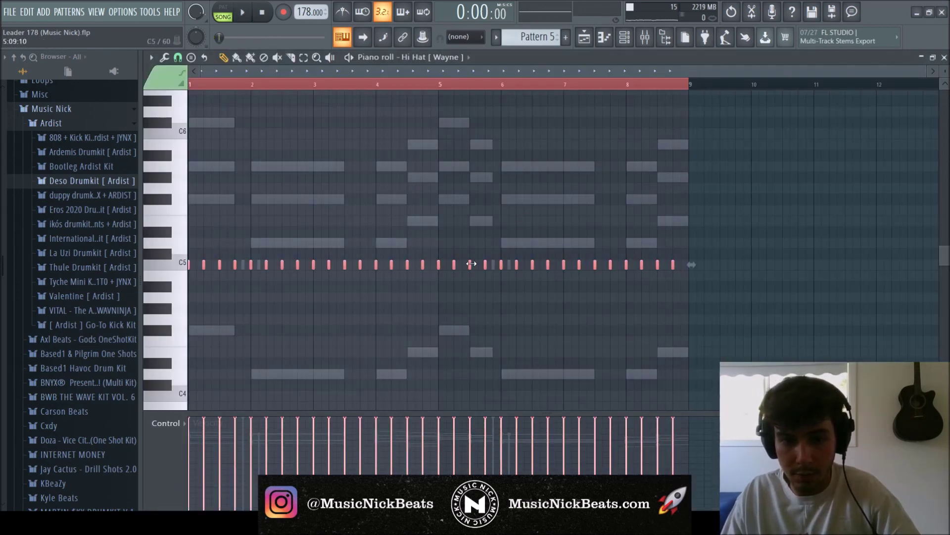
drag(468, 266, 479, 265)
key(space)
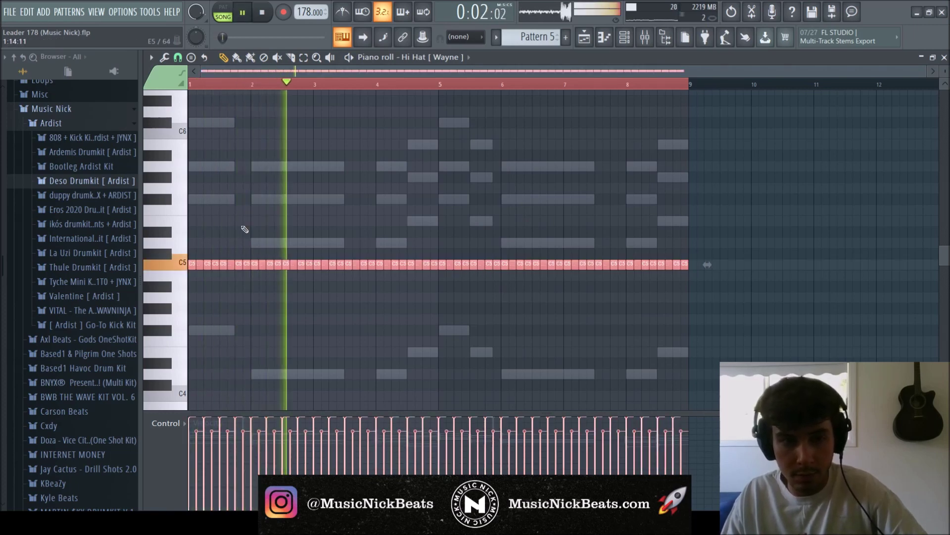
key(space)
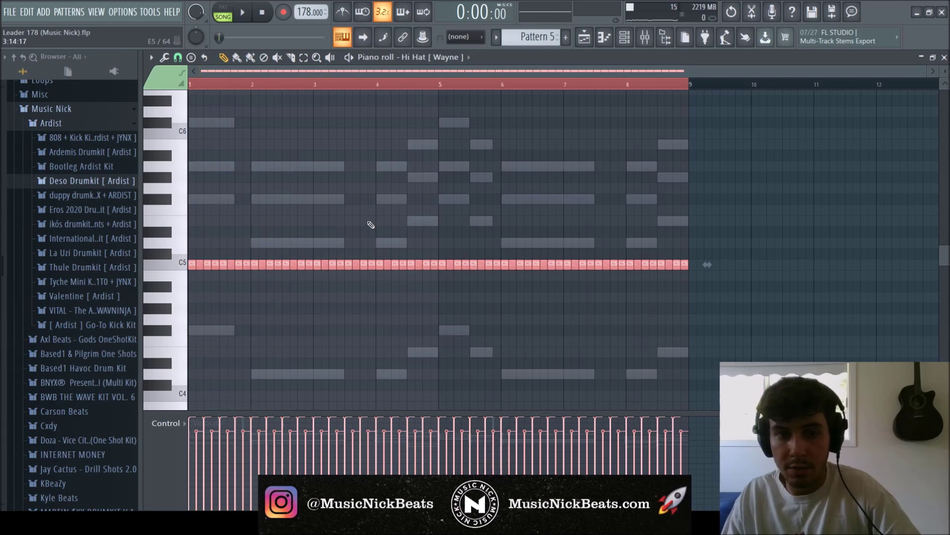
Chop the sixth hi-hat hit of bar 1 into a fast roll with descending velocities.
scroll(363, 237, up, 5)
drag(370, 70, 178, 146)
key(space)
scroll(247, 208, up, 2)
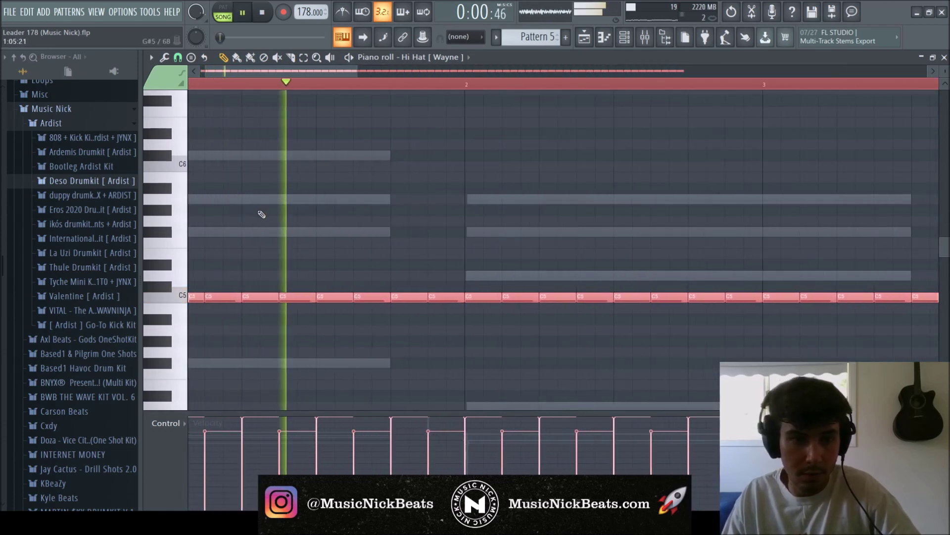
ctrl+click(383, 229)
key(space)
key(space)
key(space)
drag(371, 308, 371, 297)
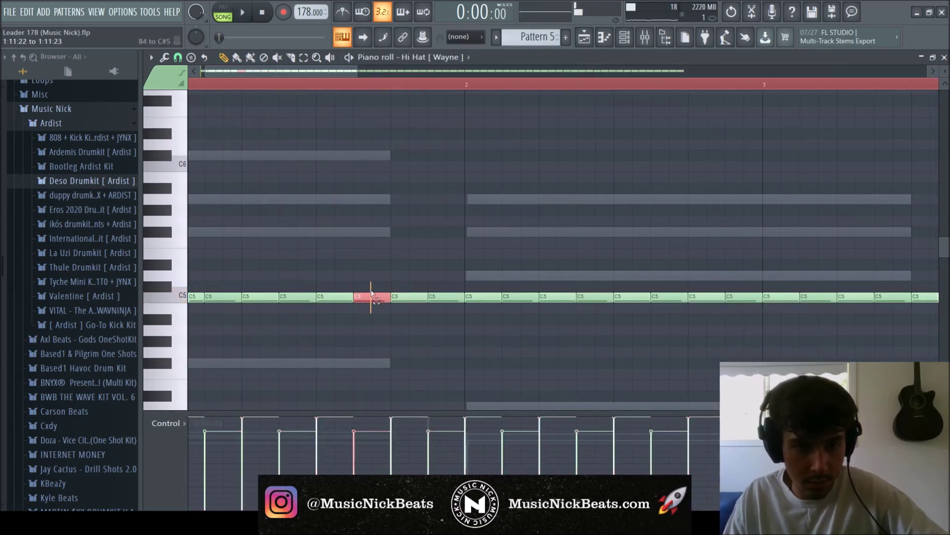
key(space)
key(ctrl+u)
key(ctrl+u)
key(space)
key(space)
drag(353, 423, 386, 460)
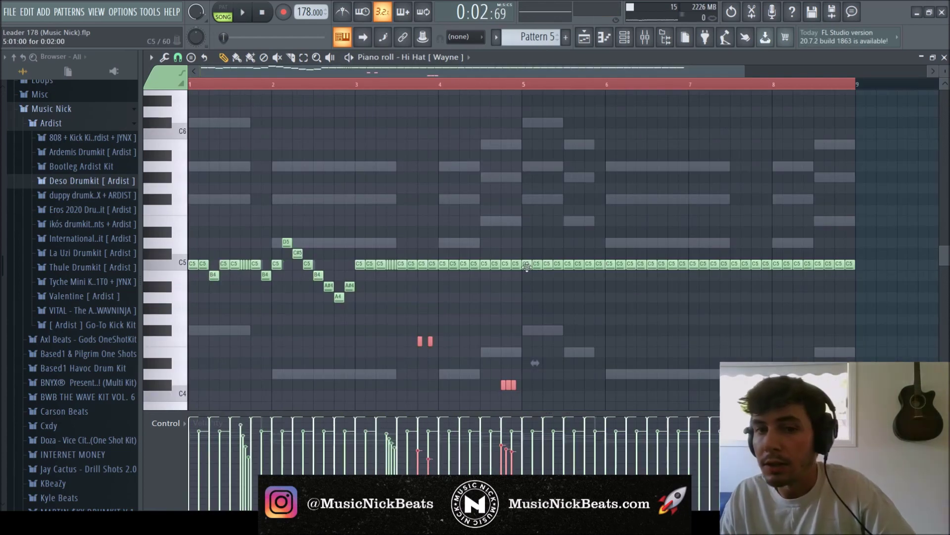
Delete the plain hi-hat notes from bar 5 onward and duplicate the pattern of bars 1 to 4 into bars 5 to 8.
drag(526, 267, 875, 267)
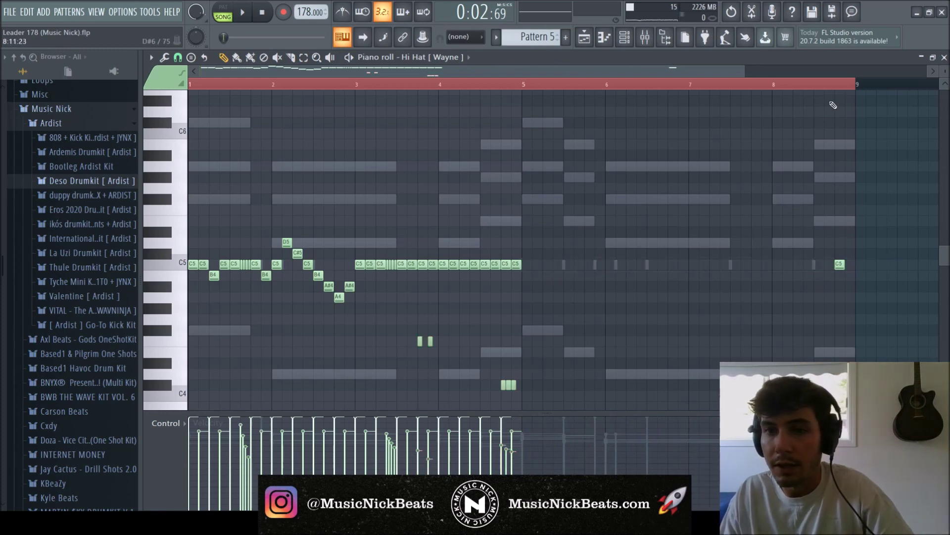
drag(836, 89, 521, 144)
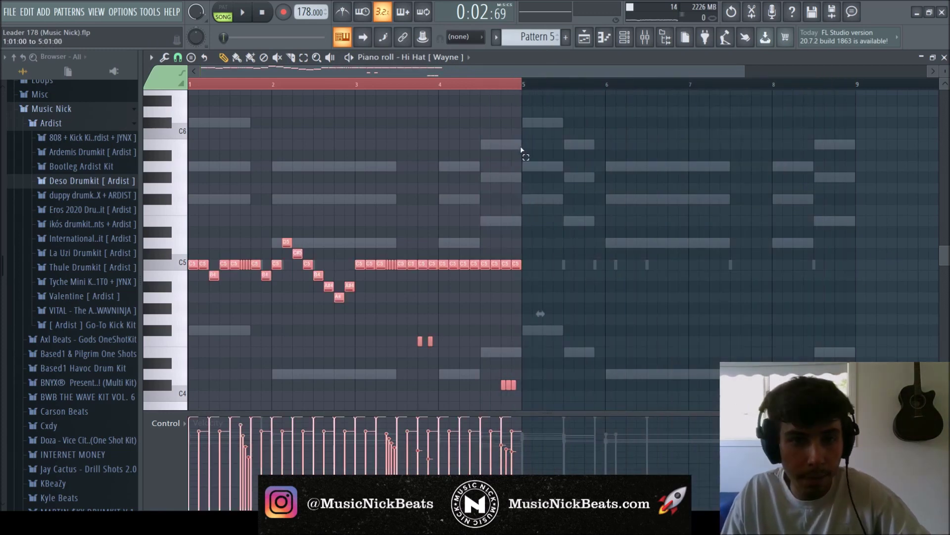
key(ctrl+b)
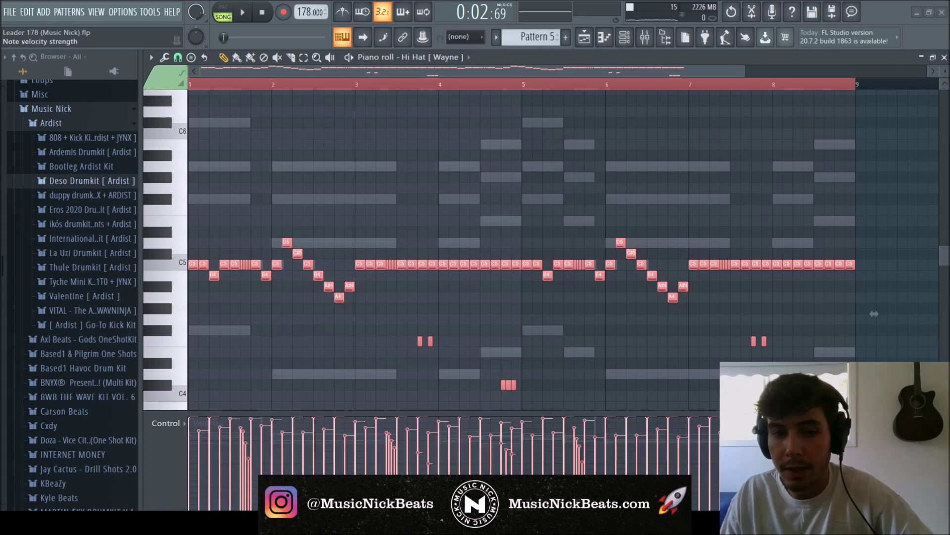
click(944, 57)
key(space)
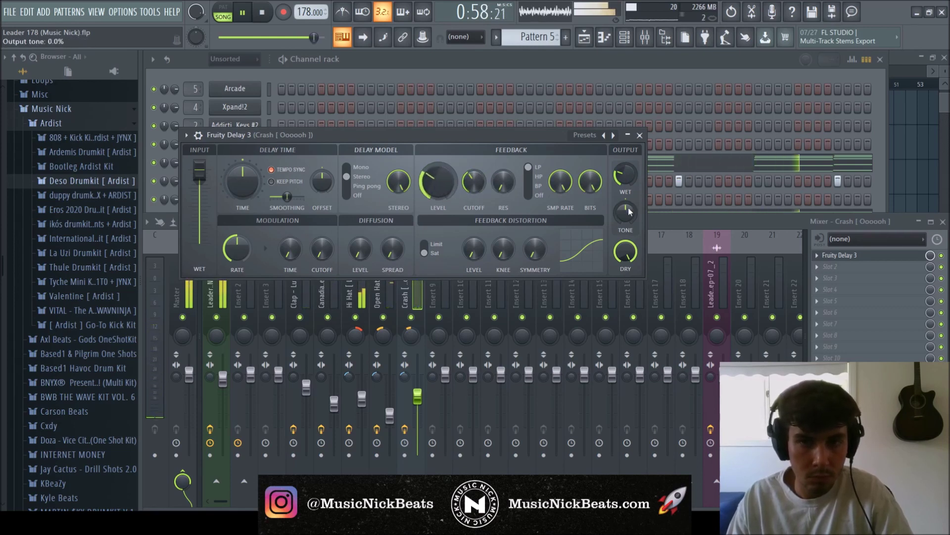
Add Fruity parametric EQ 2 after the delay on the Crash [ Ooooh ] mixer track and adjust its curve.
click(640, 135)
click(549, 442)
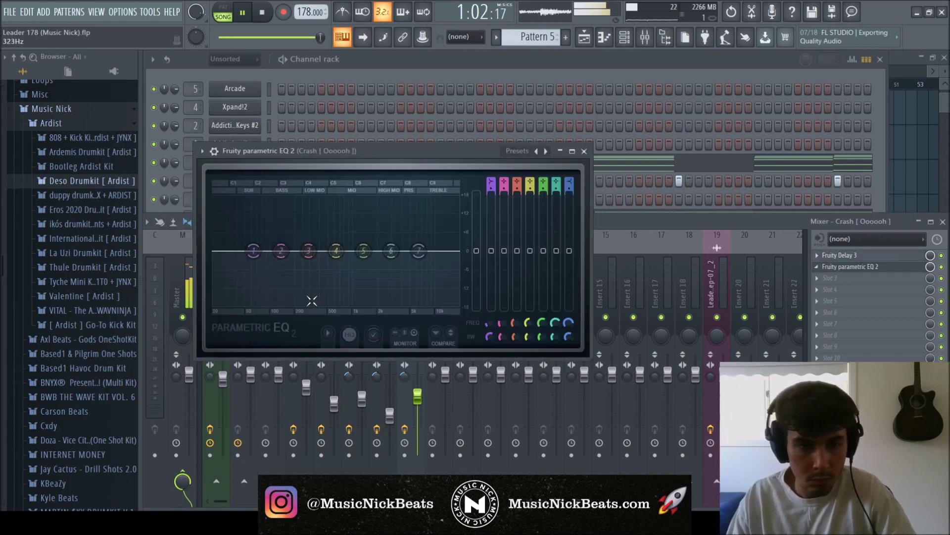
drag(361, 239, 446, 255)
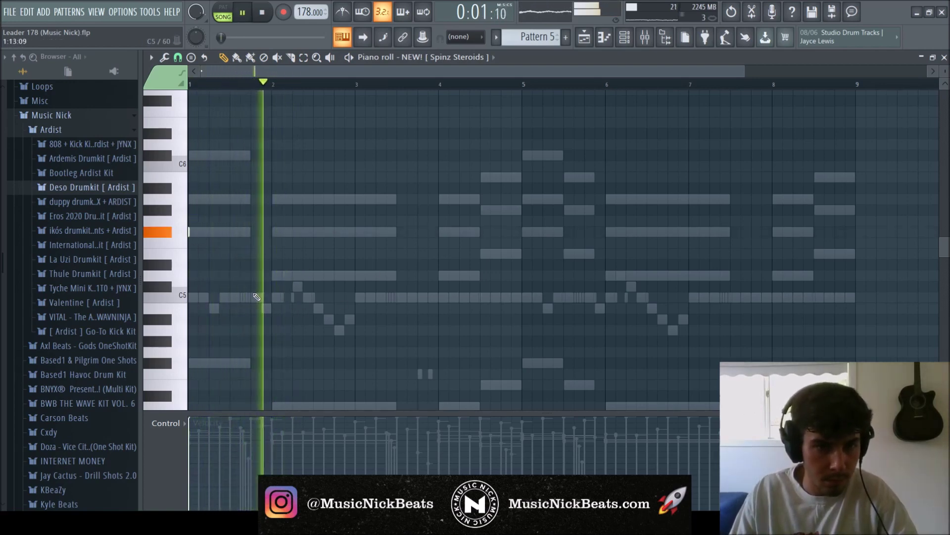
Place NEW! [ Spinz Steroids ] notes on D5 across bars 2 and 3, at 2:05, 2:11, 3:01 and 3:07.
click(324, 276)
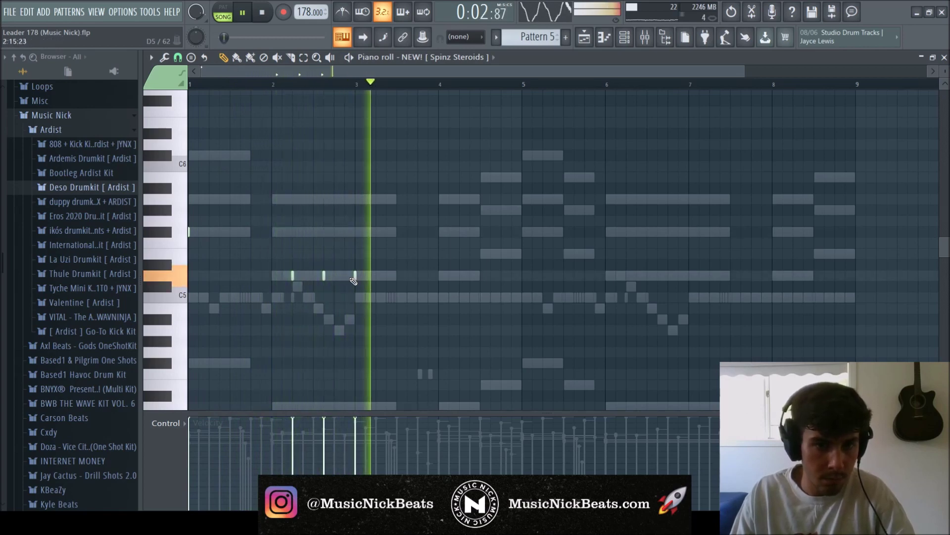
click(355, 276)
click(386, 275)
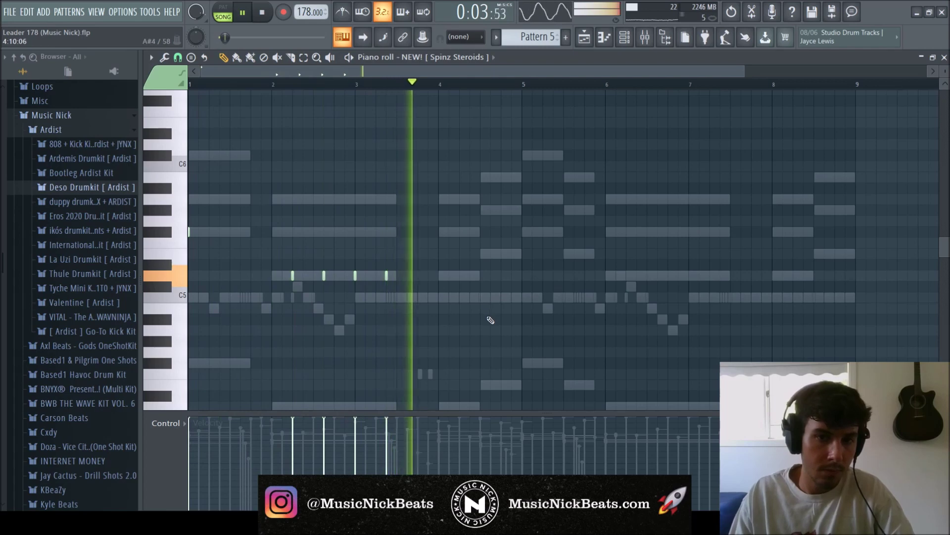
Try out note positions in bar 4 of NEW! [ Spinz Steroids ] and place D5 at 4:05 and E5 at 4:11.
click(472, 276)
key(space)
right_click(445, 275)
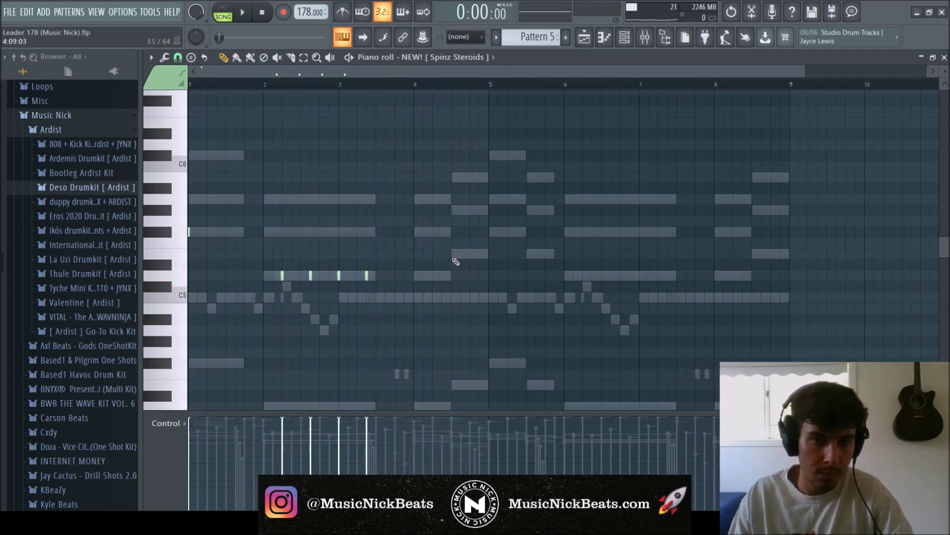
click(412, 86)
key(space)
key(space)
key(space)
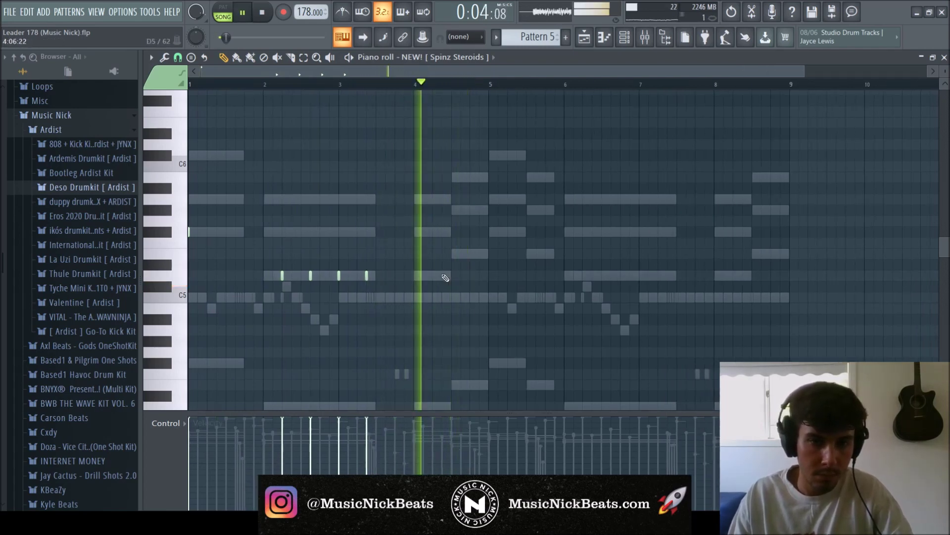
click(440, 275)
click(460, 254)
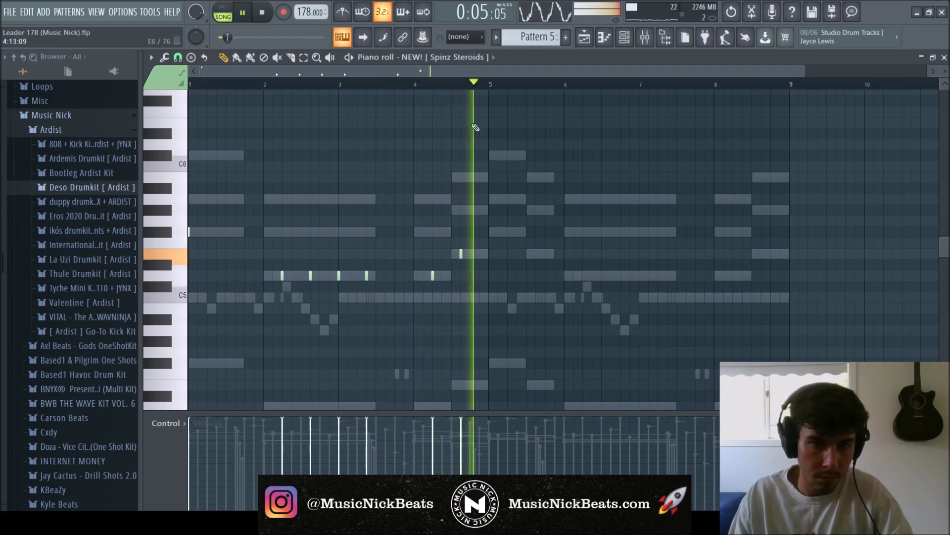
Duplicate the NEW! [ Spinz Steroids ] notes of bars 1 to 4 into bars 5 to 8 and play them back.
drag(485, 85, 191, 104)
key(ctrl+b)
key(space)
key(space)
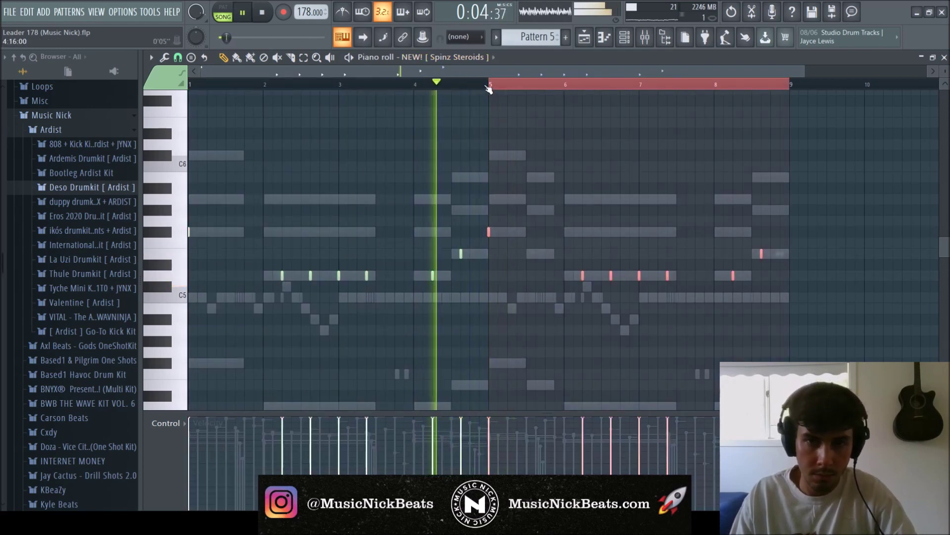
key(space)
key(space)
Add an A5 note at 5:07 and an E5 note at 5:13 in the NEW! [ Spinz Steroids ] pattern.
right_click(517, 155)
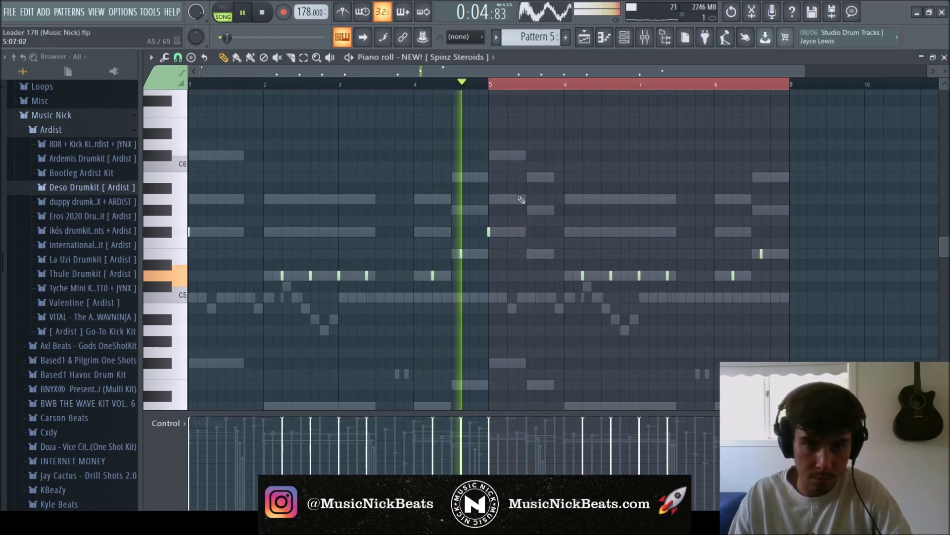
click(517, 200)
click(546, 255)
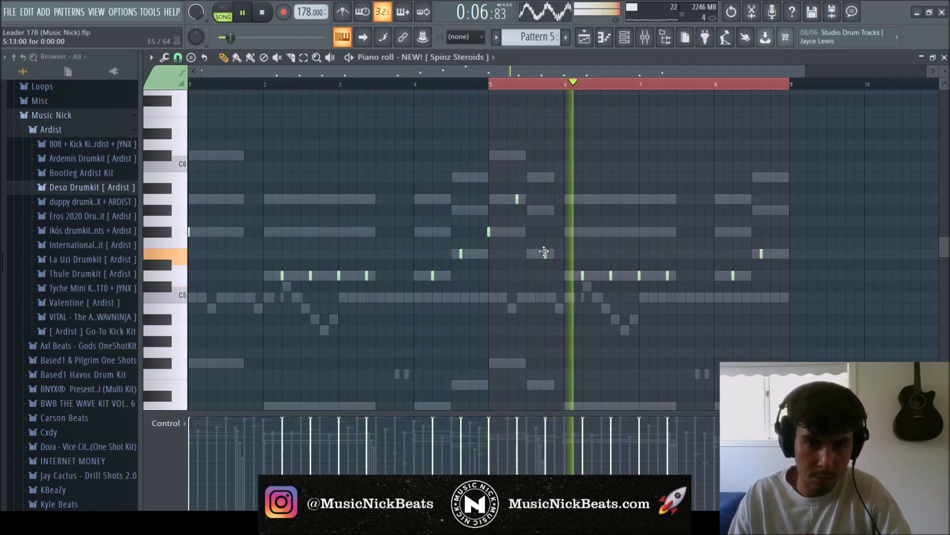
Delete the duplicated D5 and E5 notes in bar 8 of the NEW! [ Spinz Steroids ] pattern.
scroll(643, 278, down, 1)
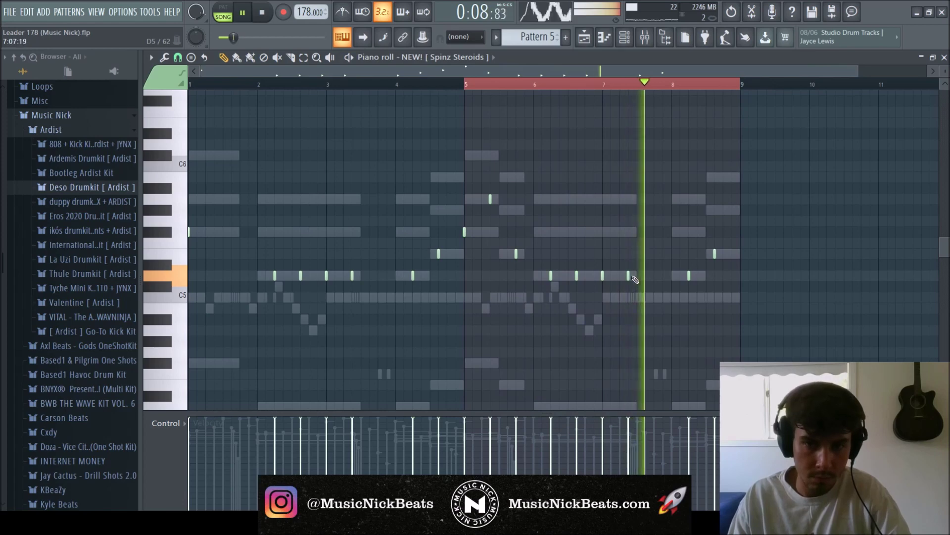
scroll(657, 283, down, 1)
scroll(659, 286, down, 1)
key(space)
key(space)
right_click(664, 255)
right_click(642, 276)
scroll(649, 277, up, 3)
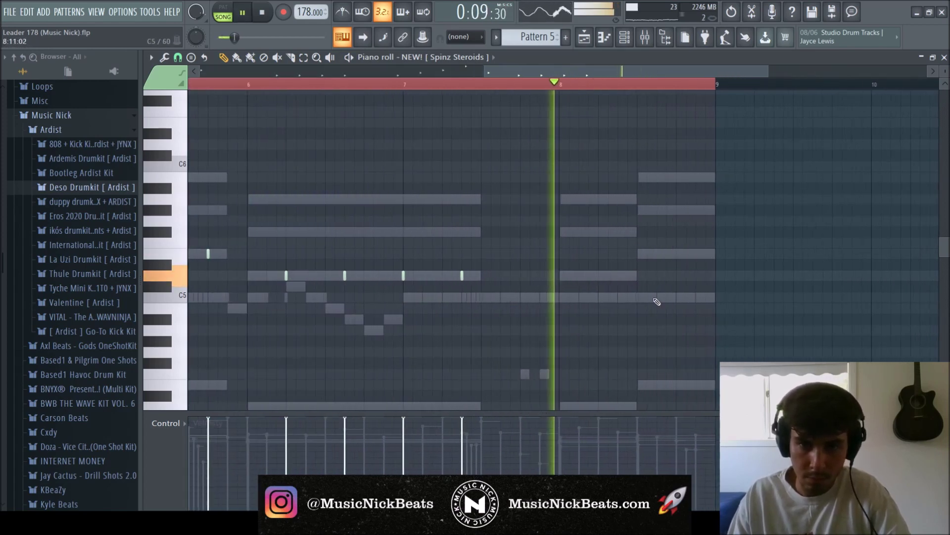
Place E5 notes at 8:09 and 8:13 and a D5 note at 8:05 in bar 8.
click(639, 254)
click(671, 255)
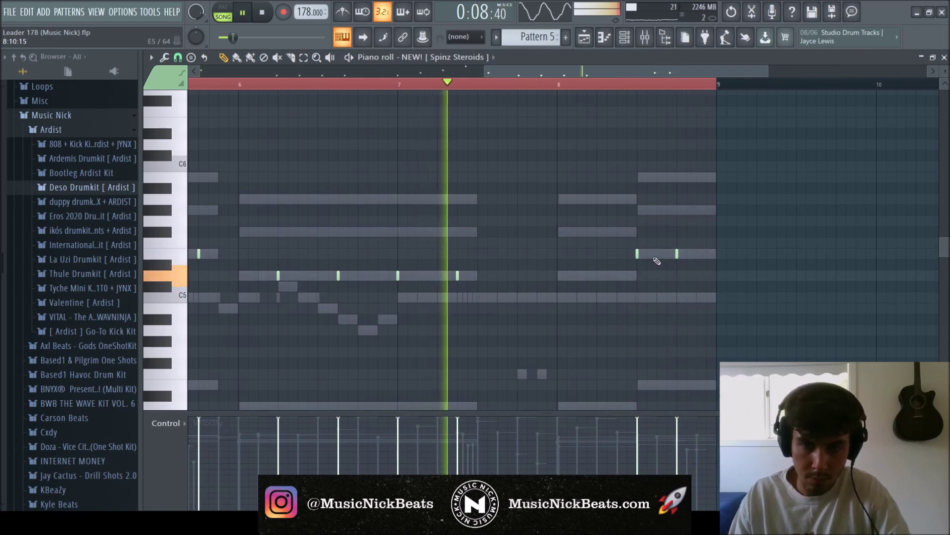
click(598, 276)
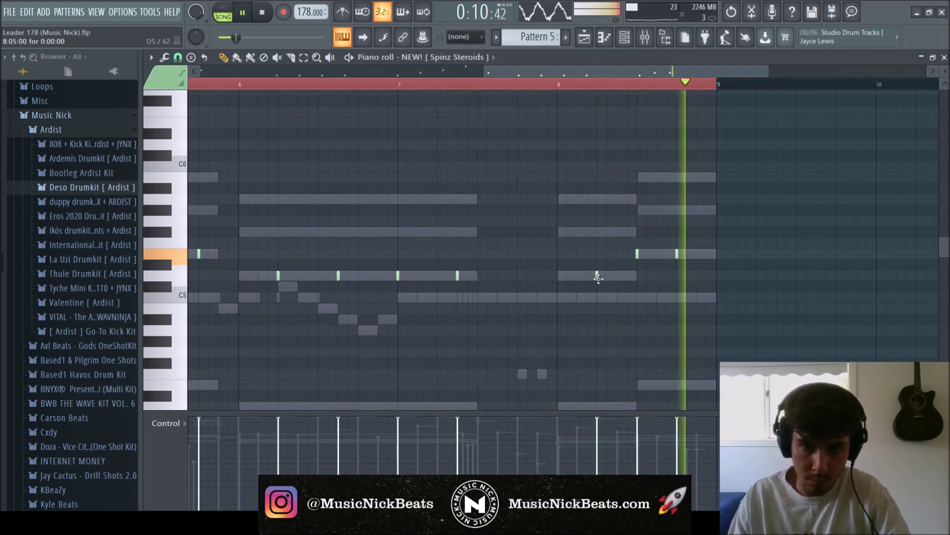
Replace the two E5 notes in bar 8 with D5 notes at 8:06 and 8:07.
right_click(636, 254)
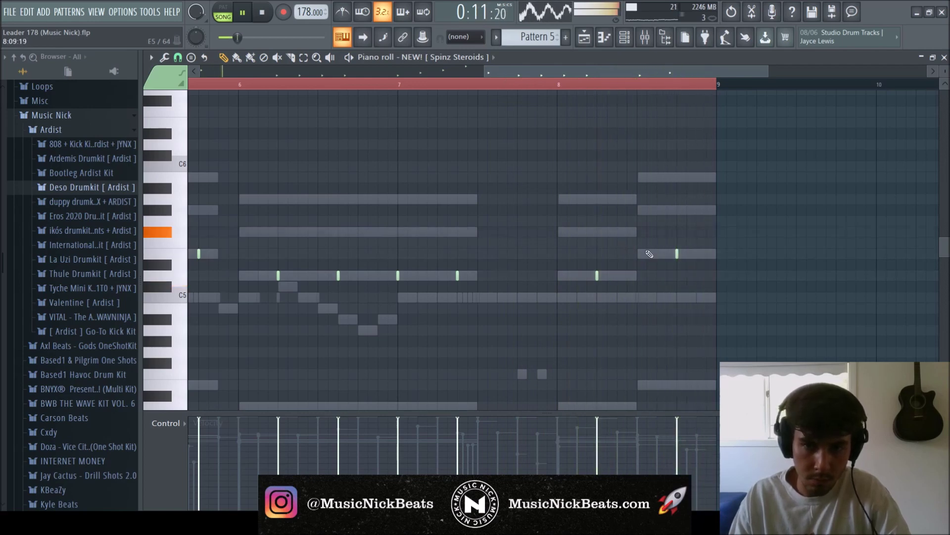
right_click(676, 254)
click(697, 253)
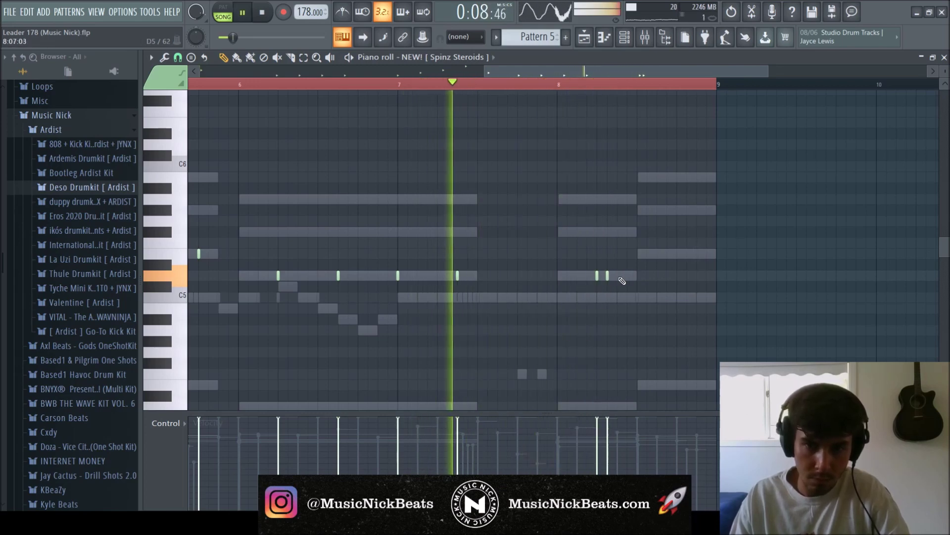
click(608, 276)
click(617, 275)
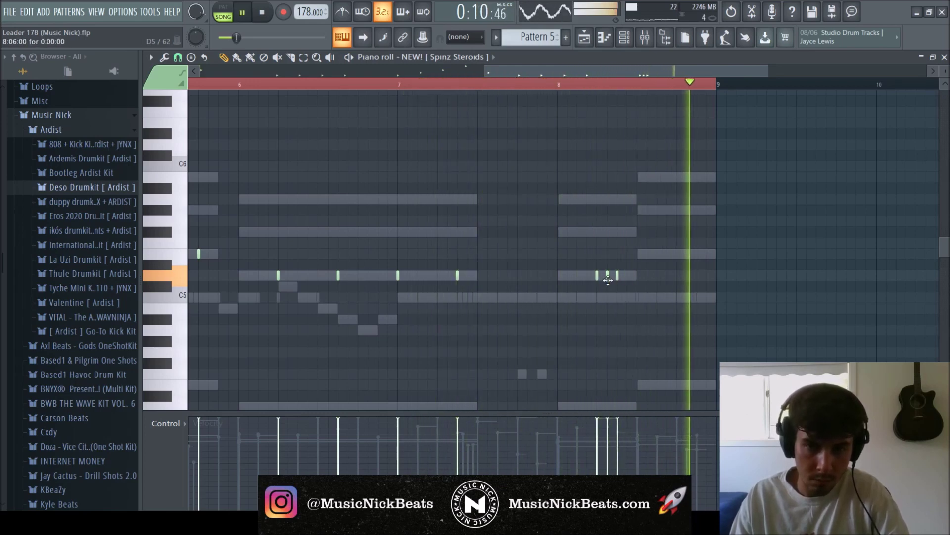
Add E5 notes at 8:13 and 8:11 in the NEW! [ Spinz Steroids ] pattern.
click(677, 254)
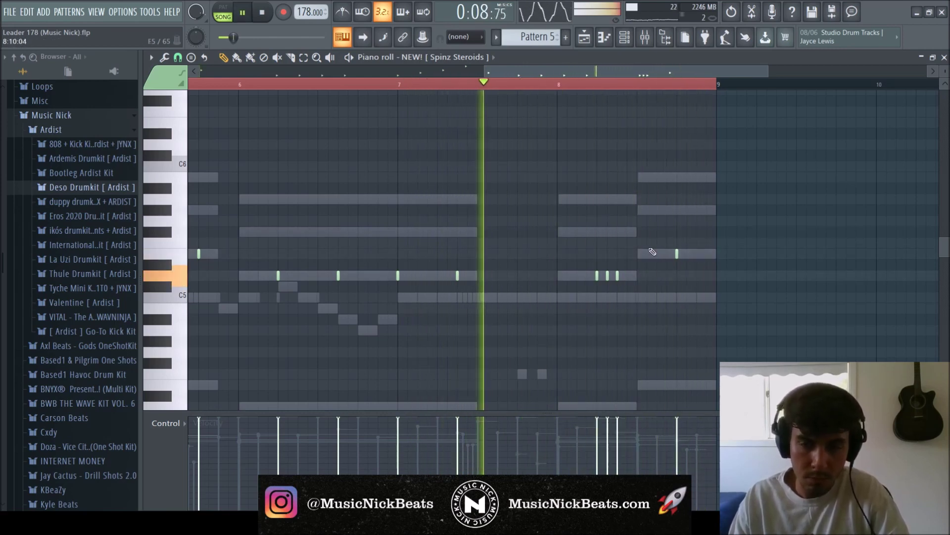
click(656, 255)
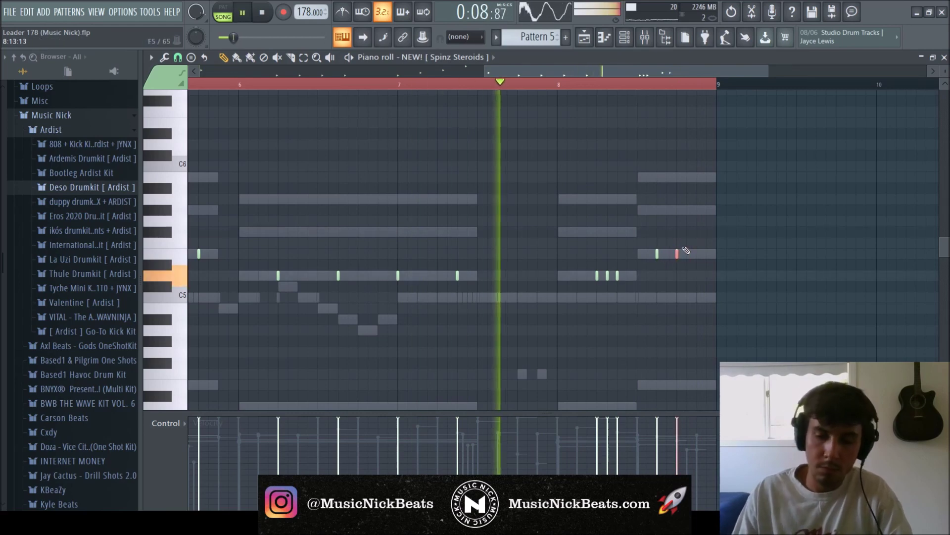
key(F6)
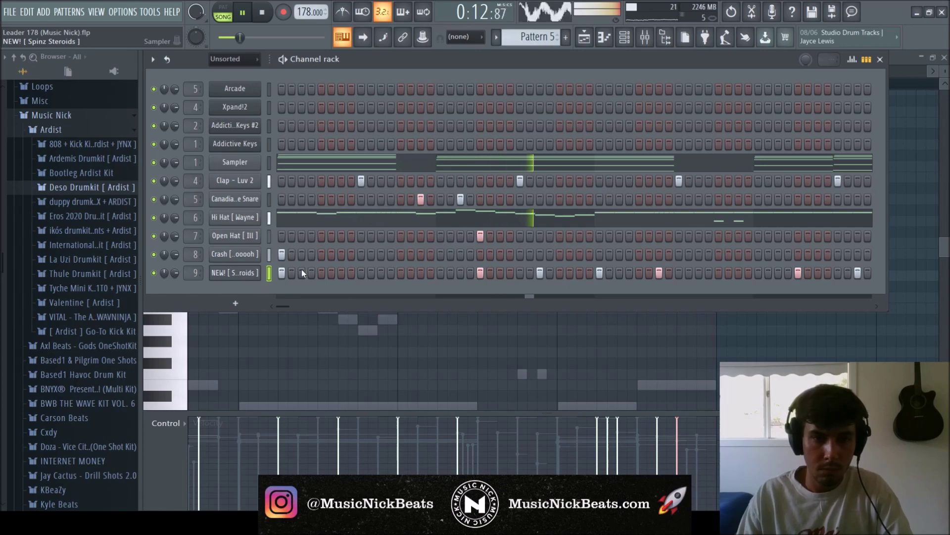
key(F9)
key(F7)
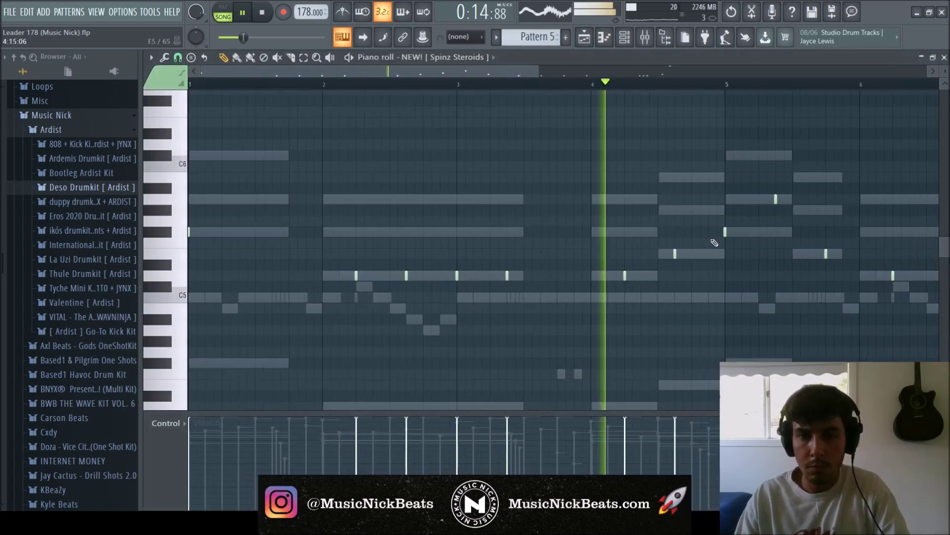
key(ctrl+Down)
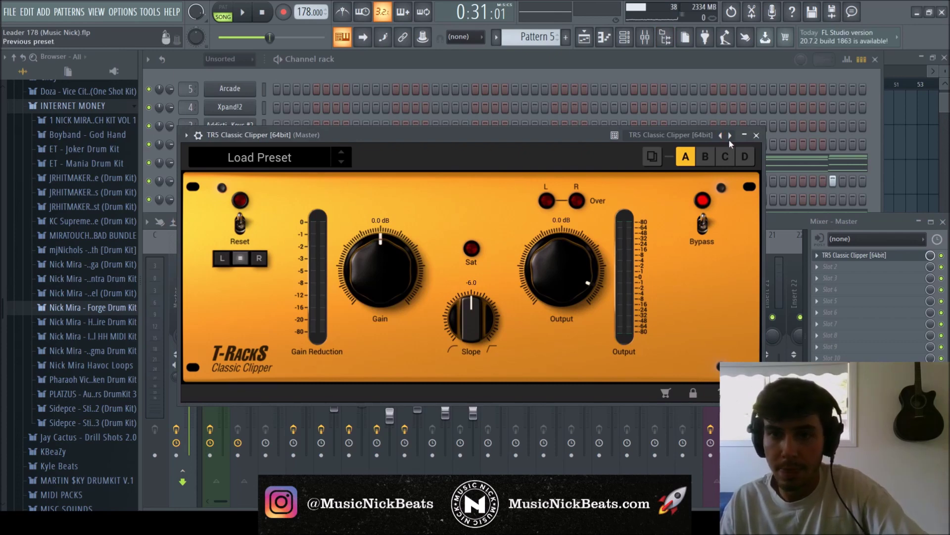
Load the MusicNick1 preset in the TR5 Classic Clipper on the Master track and close the plugin.
click(731, 136)
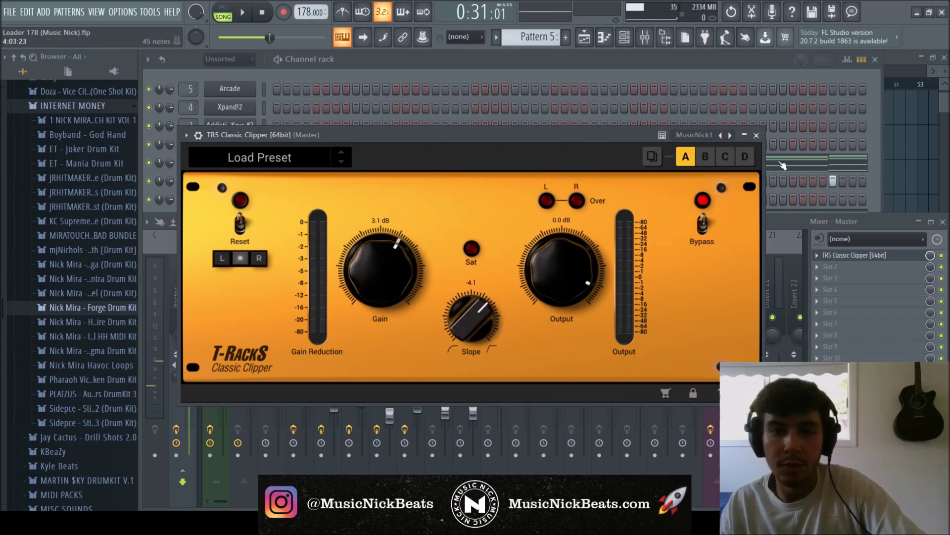
click(756, 135)
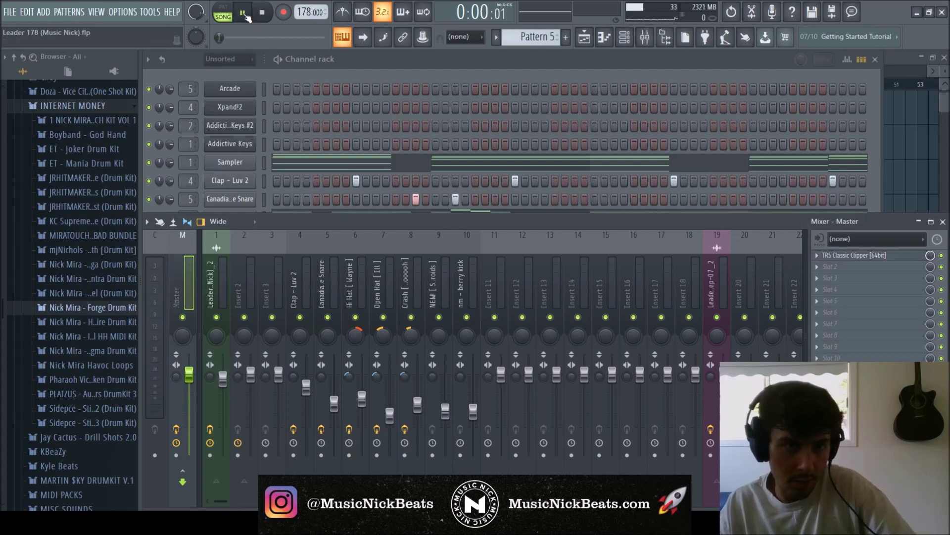
Slightly lower the nm - berry kick and Clap - Luv 2 mixer levels while checking the 808 and Canadian Goose Snare levels.
click(445, 412)
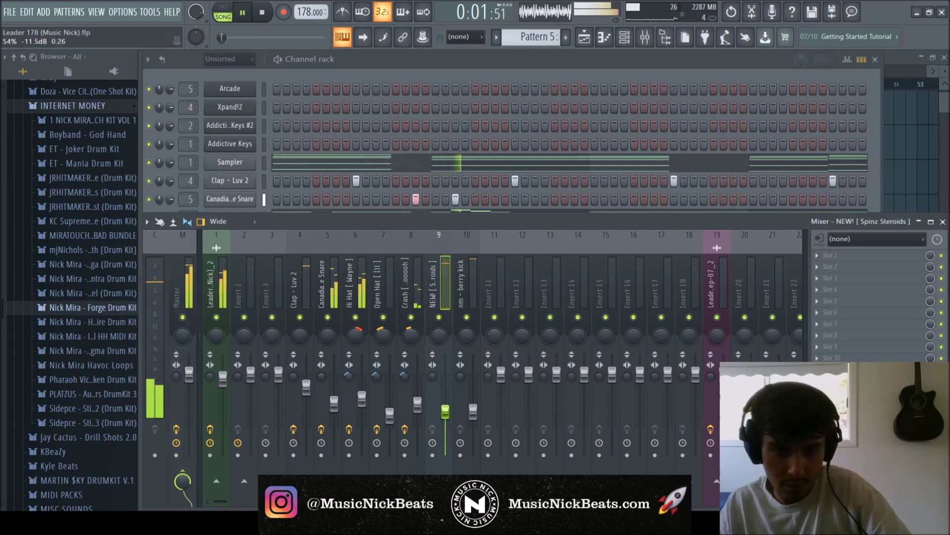
click(473, 411)
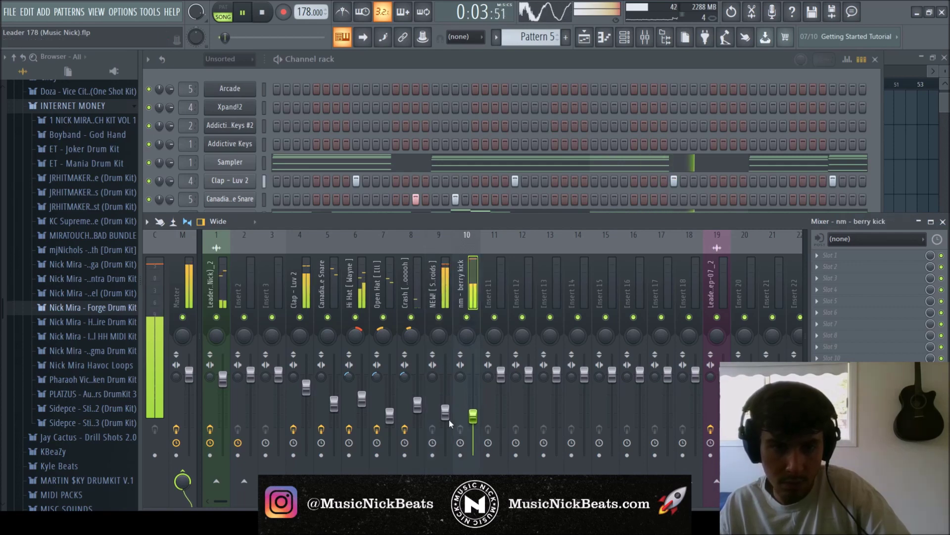
click(306, 389)
click(334, 403)
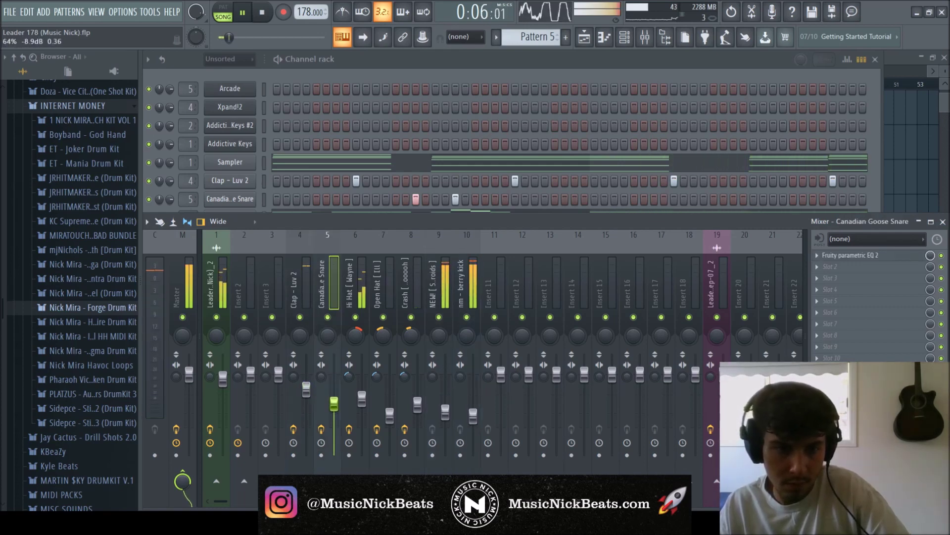
Balance the hi-hat, open hat and crash mixer levels and lower the NEW! [ Spinz Steroids ] and nm - berry kick faders slightly.
click(361, 399)
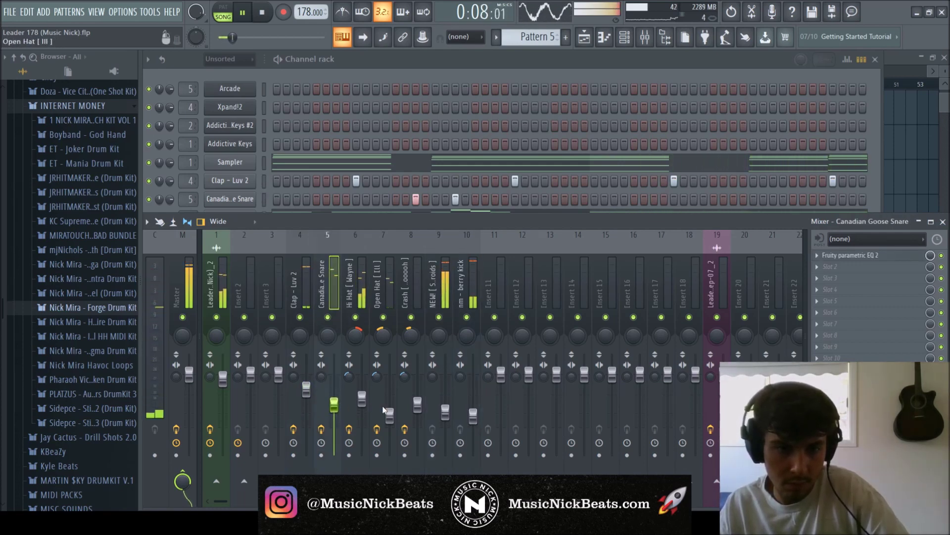
click(390, 415)
click(417, 404)
click(445, 412)
click(473, 414)
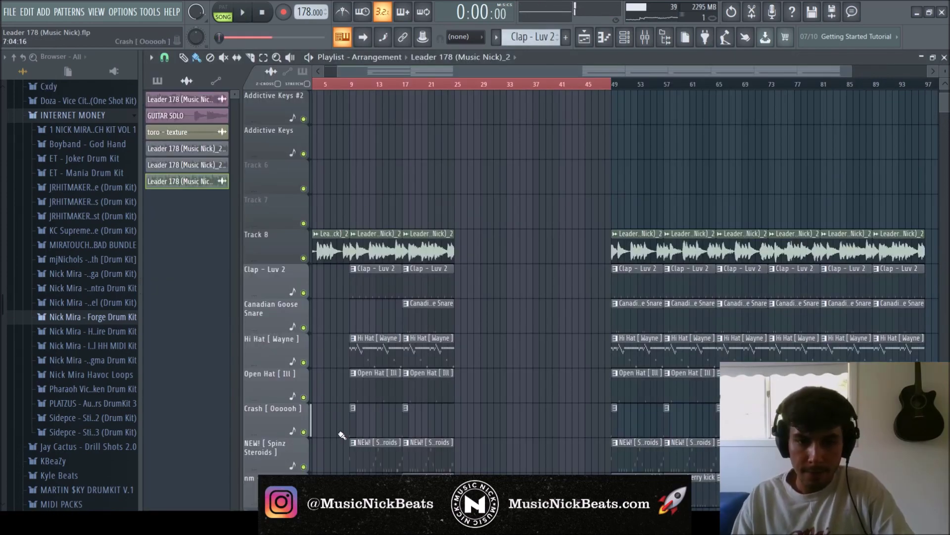
Make the NEW! [ Spinz Steroids ] clip at bar 9 unique and delete its D5 notes at 8:06 and 8:07 and its E5 note at 8:13.
click(382, 446)
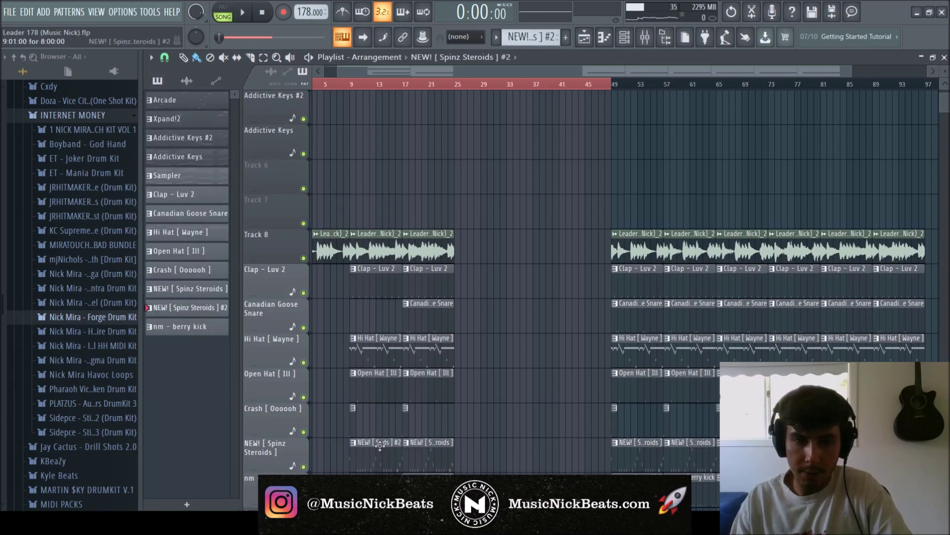
double_click(375, 446)
key(space)
click(435, 85)
scroll(578, 296, up, 3)
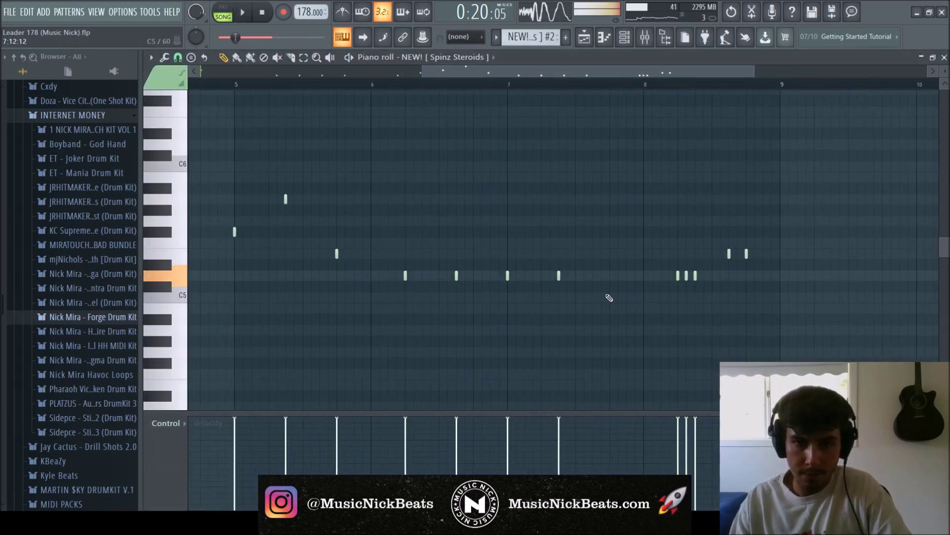
right_click(687, 275)
right_click(695, 276)
right_click(746, 253)
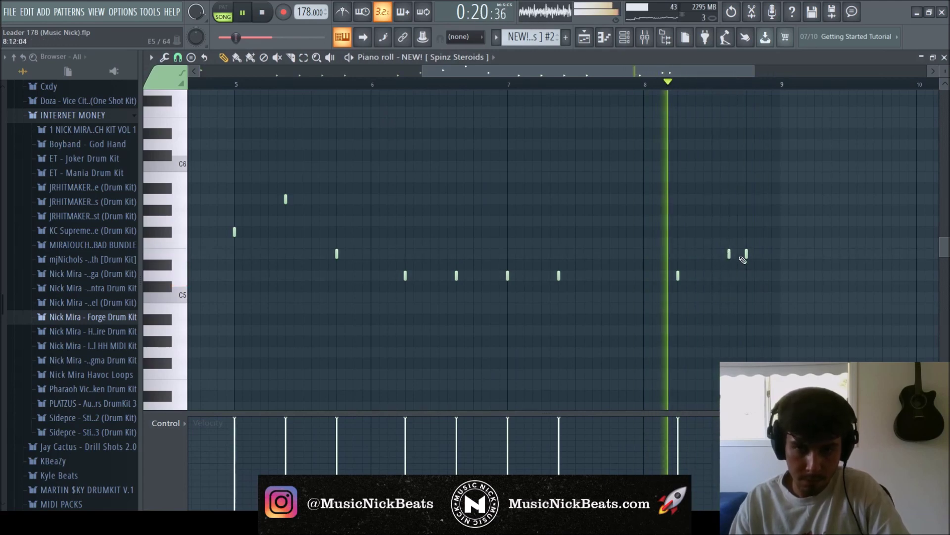
scroll(732, 250, down, 3)
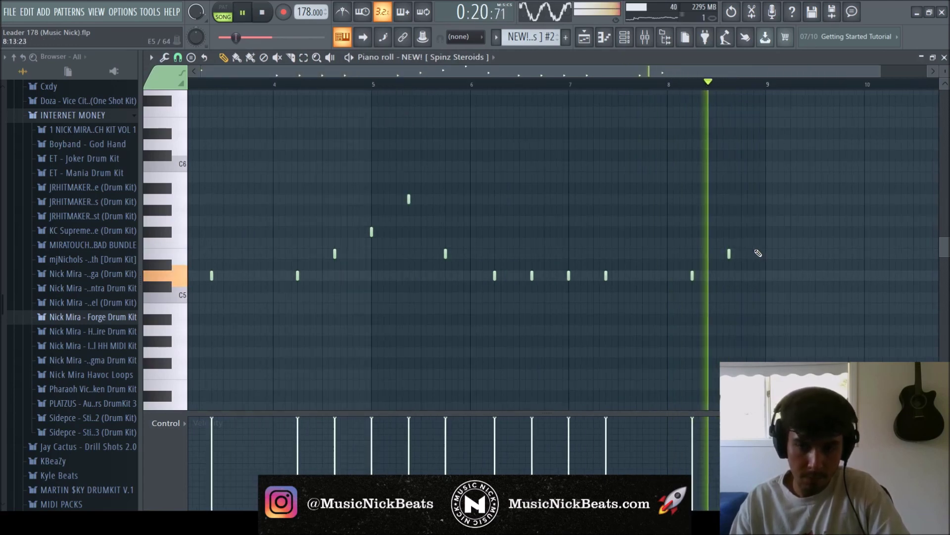
click(945, 57)
Save the project and lower the bounced melody's mixer track 1 to -3.2 dB.
right_click(549, 440)
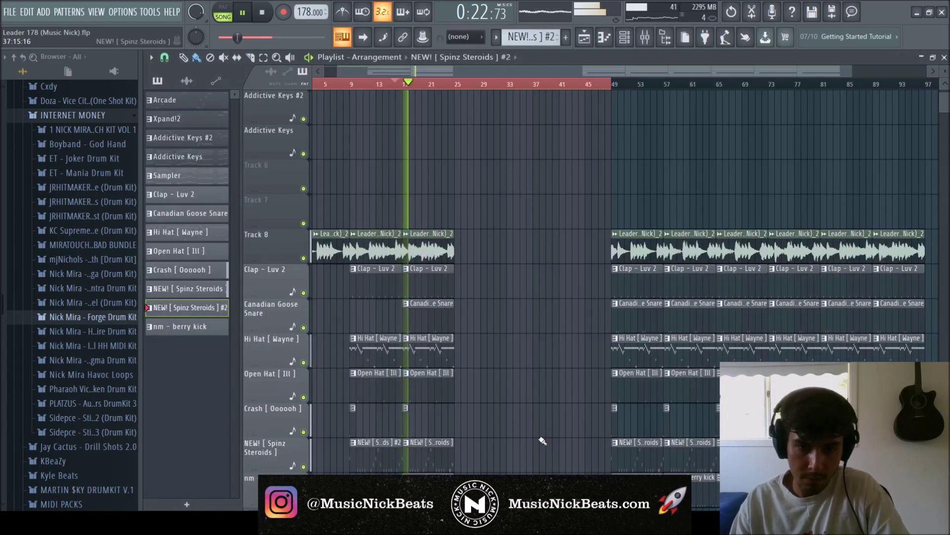
scroll(479, 415, down, 3)
key(ctrl+s)
key(F9)
drag(223, 378, 223, 386)
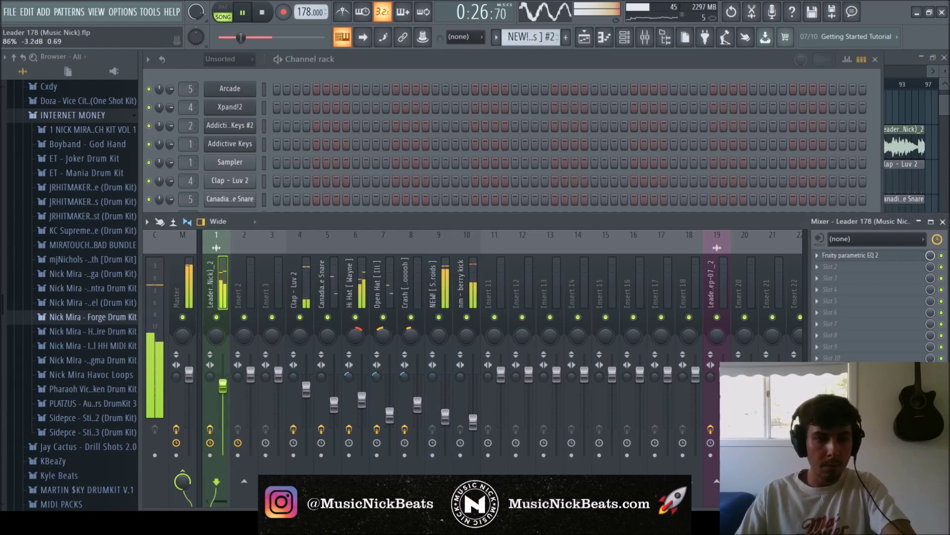
click(944, 116)
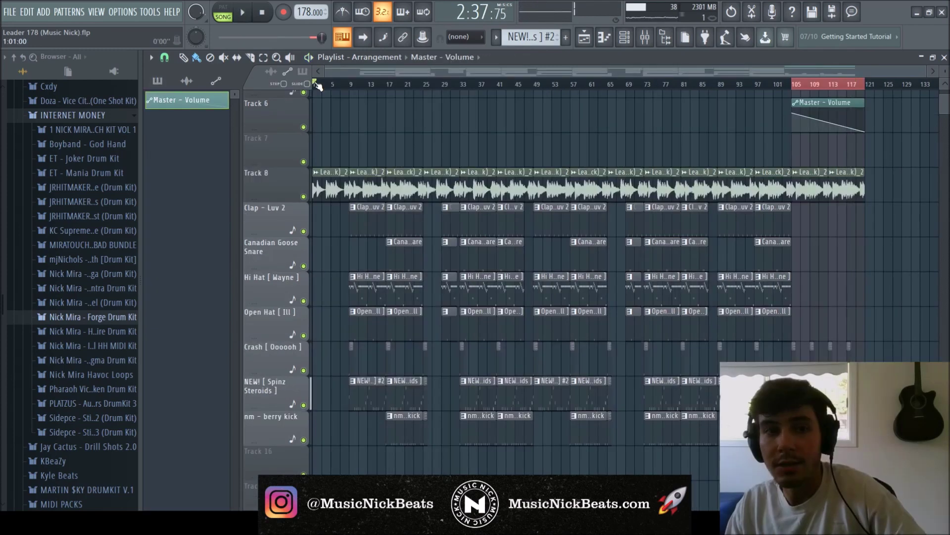
Show the project's patterns beside the playlist and collapse the INTERNET MONEY folder in the browser.
key(space)
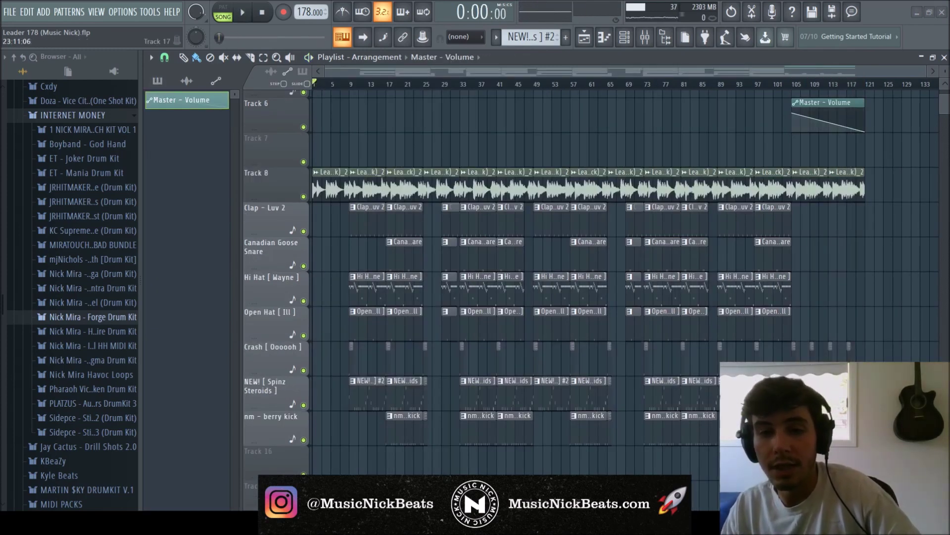
click(162, 83)
scroll(70, 222, up, 3)
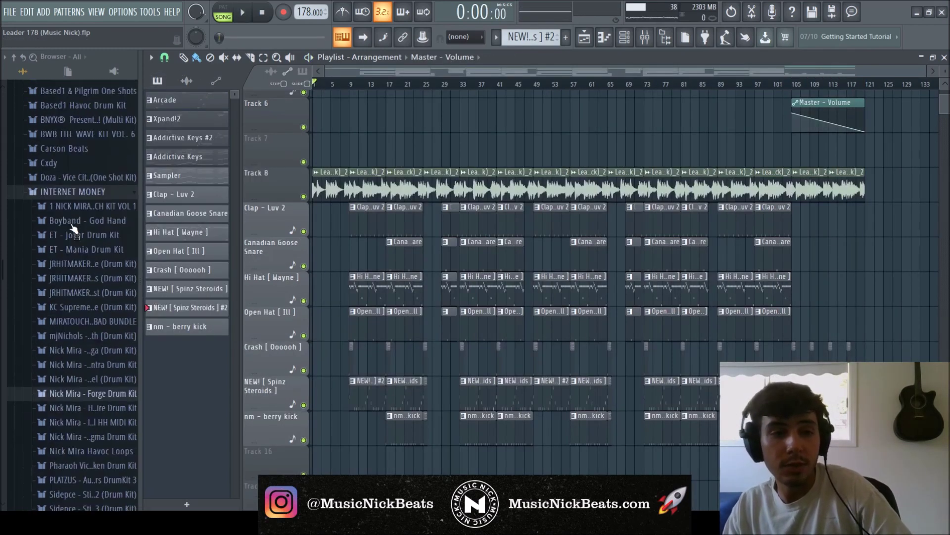
click(73, 199)
scroll(871, 115, up, 1)
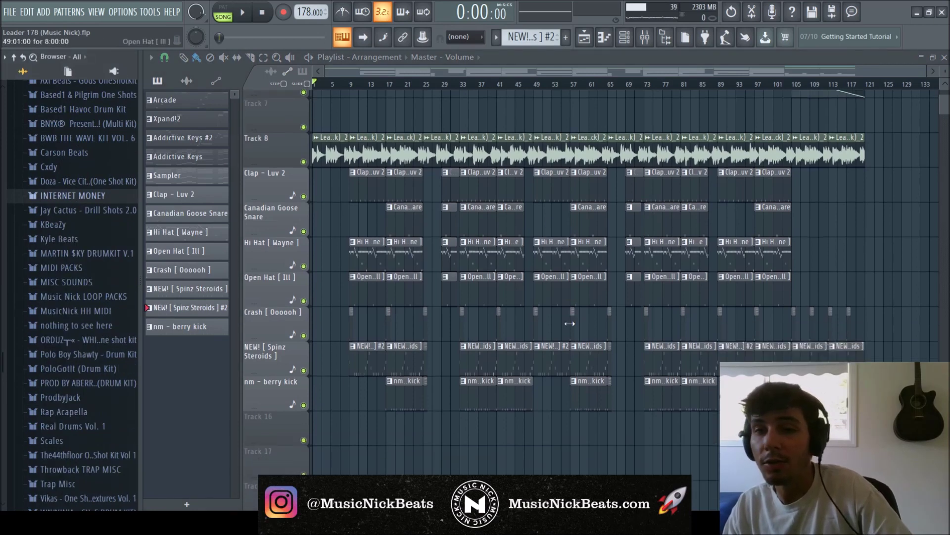
Look over the full playlist arrangement through to the Master volume fade-out and stop playback.
drag(823, 137, 823, 174)
scroll(547, 299, down, 3)
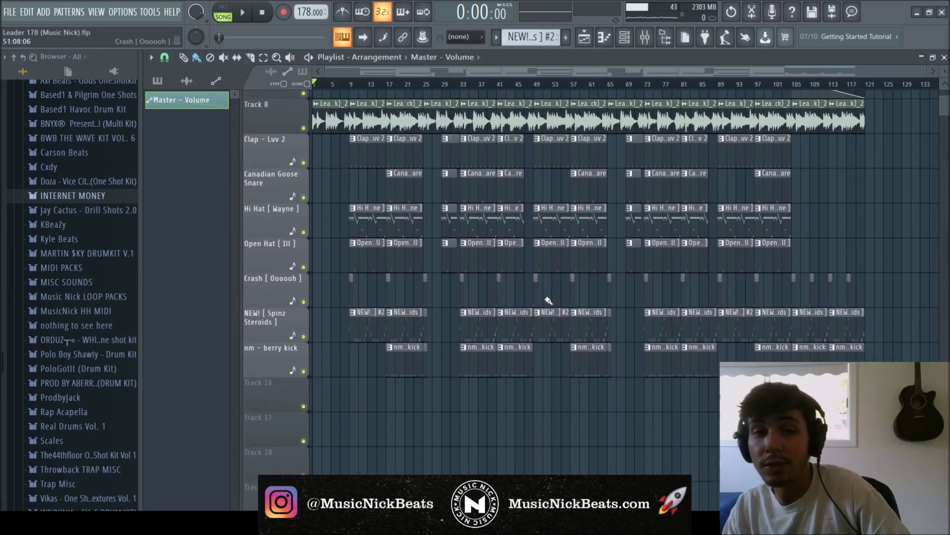
scroll(541, 304, up, 2)
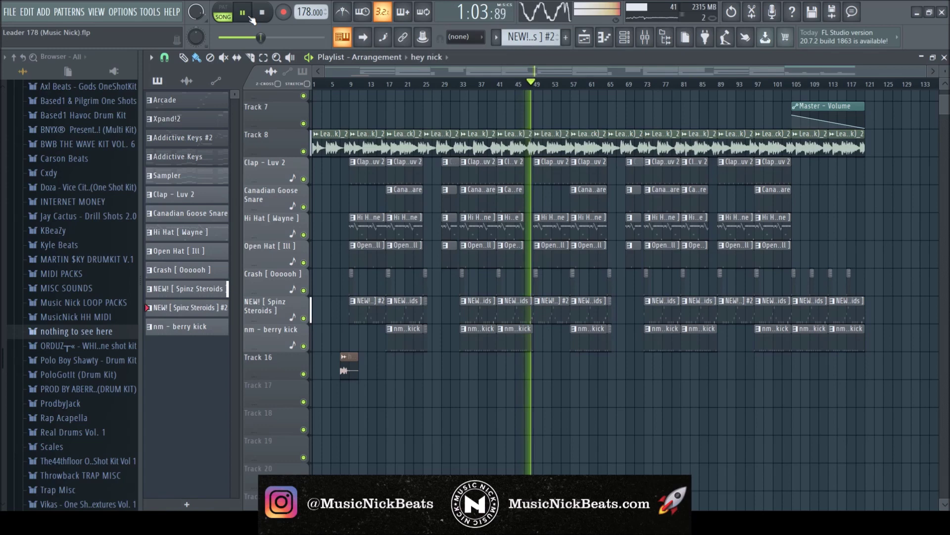
key(space)
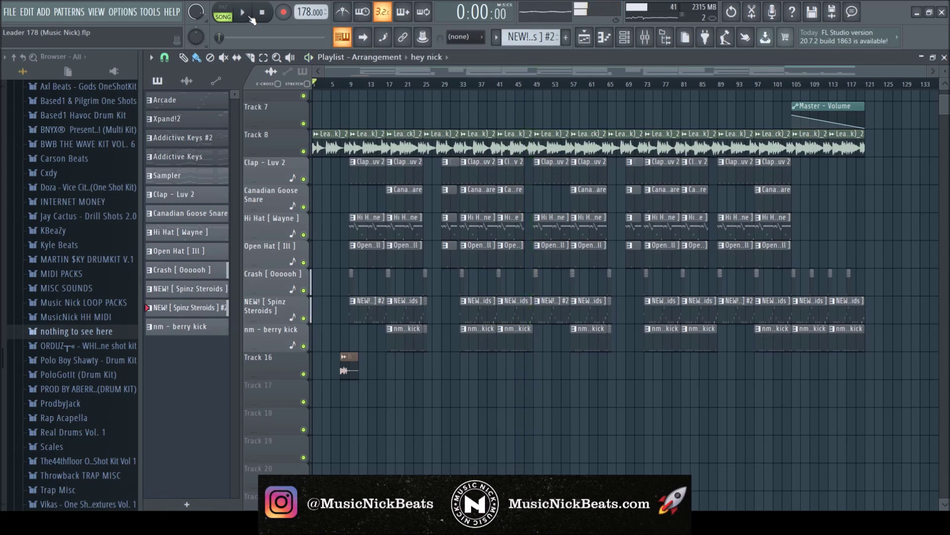